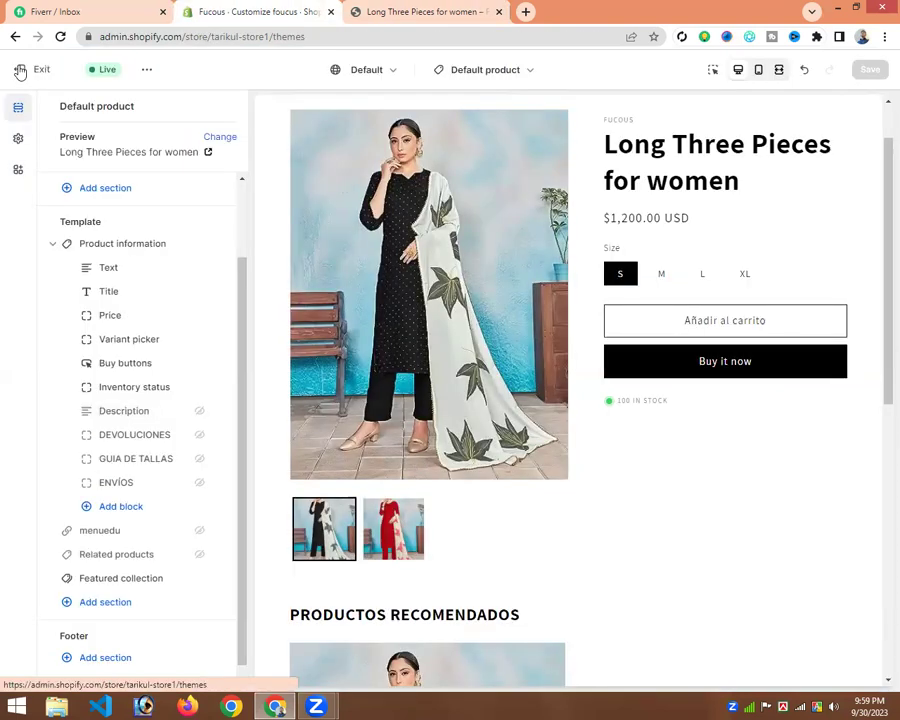
Step: Exit the theme editor and open the Bone & Heart Support product page on knldrakehealth.com in a new browser tab
click(20, 70)
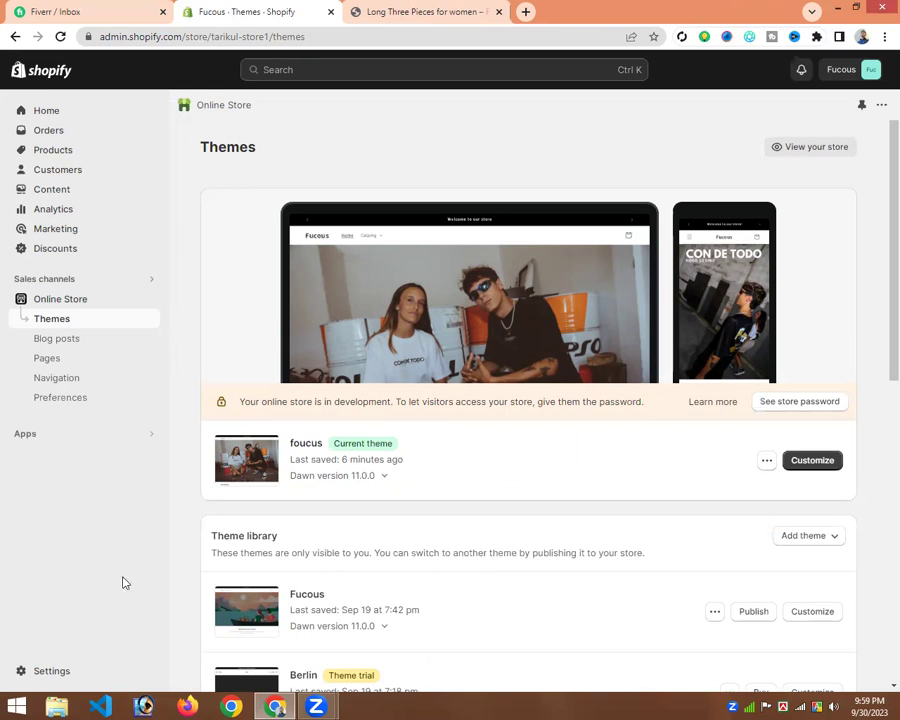
key(ctrl+t)
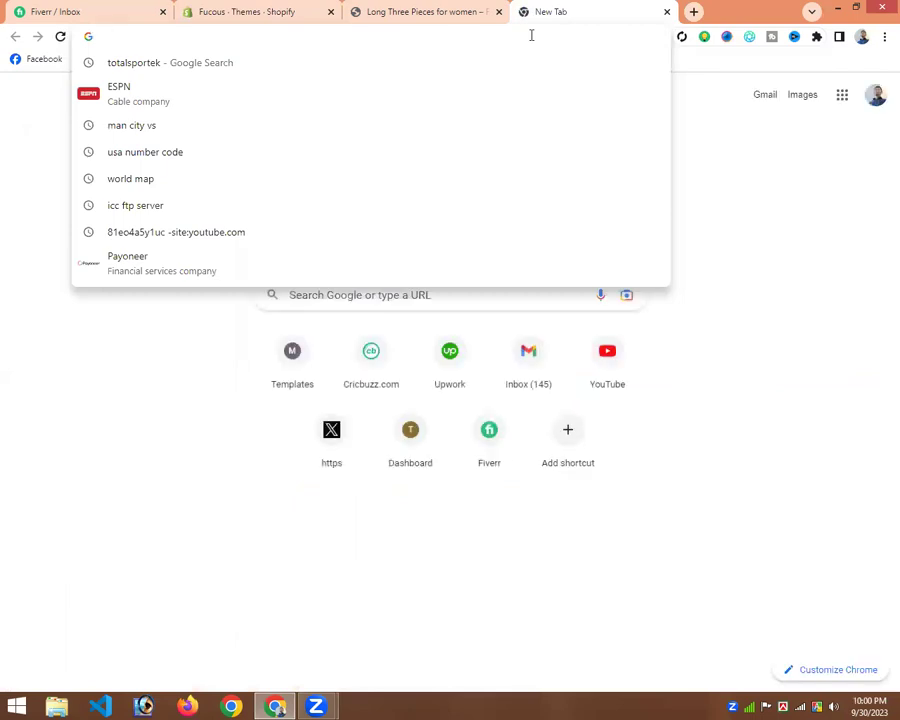
text(k)
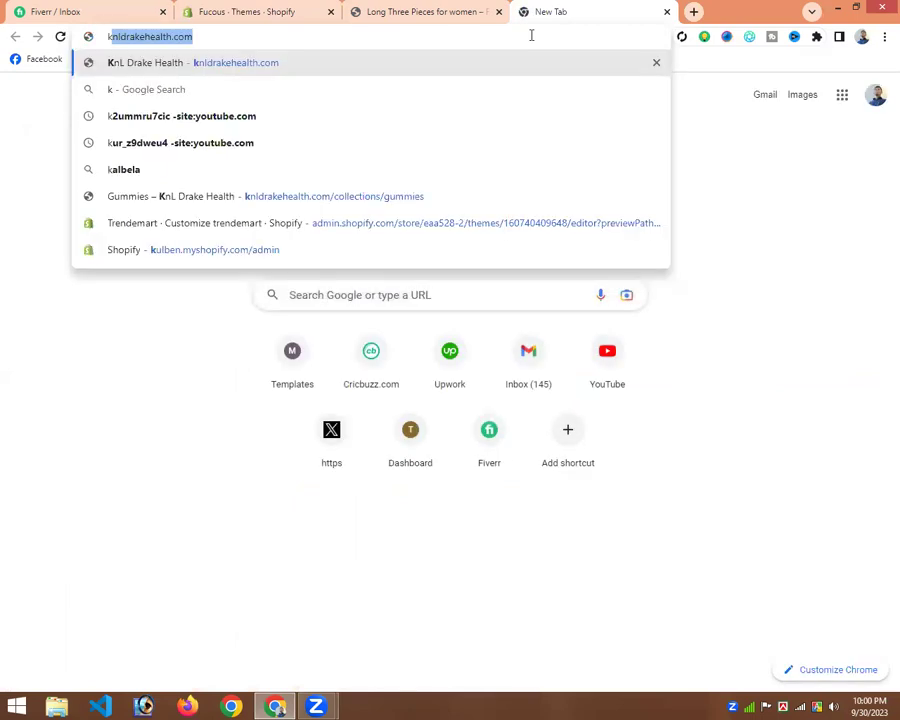
click(448, 64)
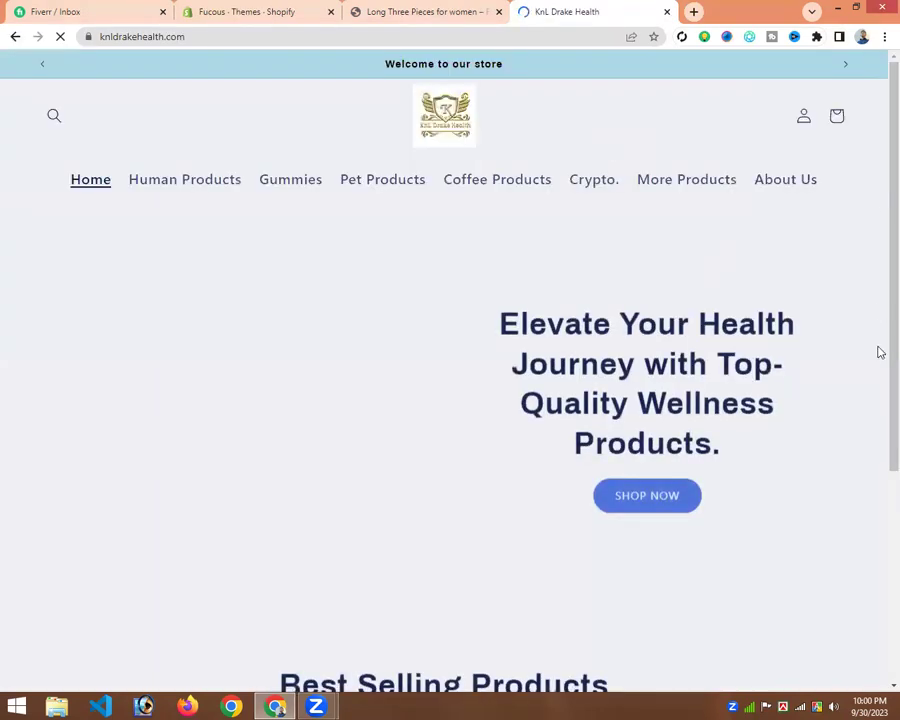
scroll(579, 366, down, 5)
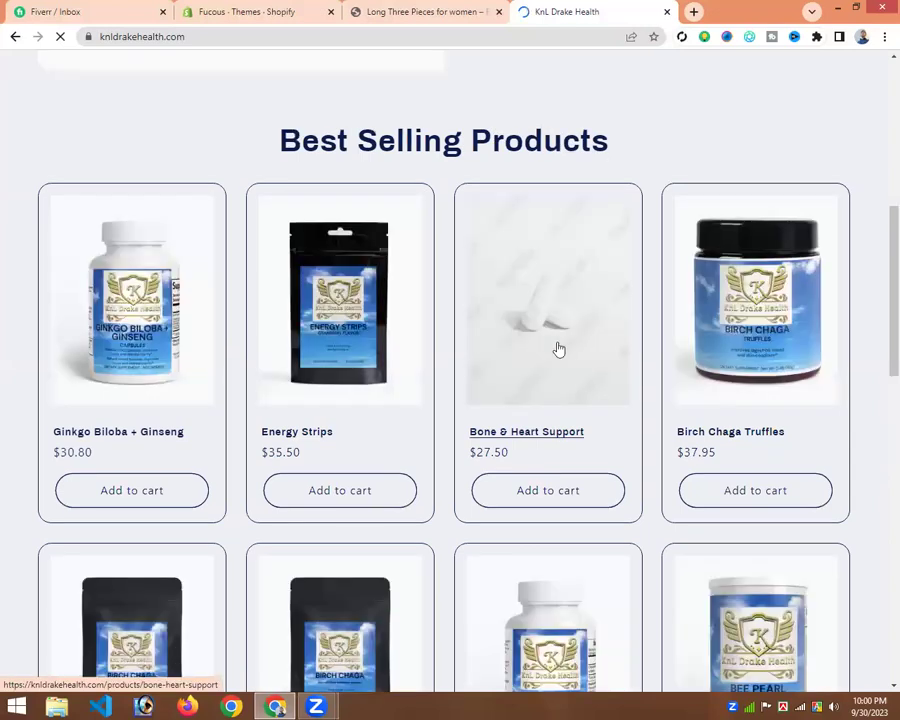
click(559, 348)
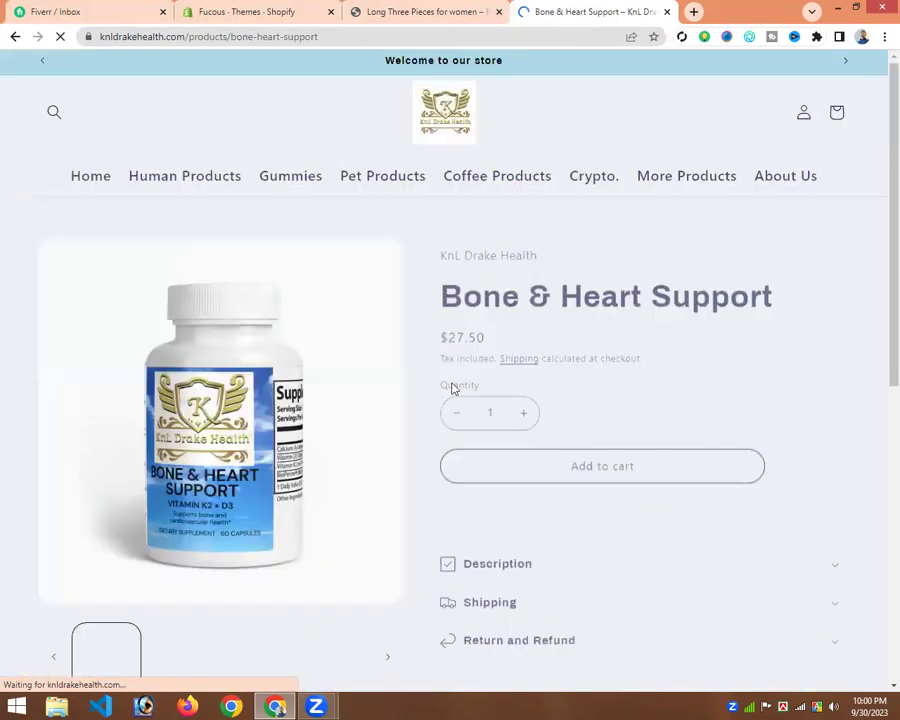
Step: Examine the collapsible Description, Shipping, and Return and Refund sections on the Bone & Heart Support product page
scroll(588, 352, down, 1)
scroll(588, 352, down, 2)
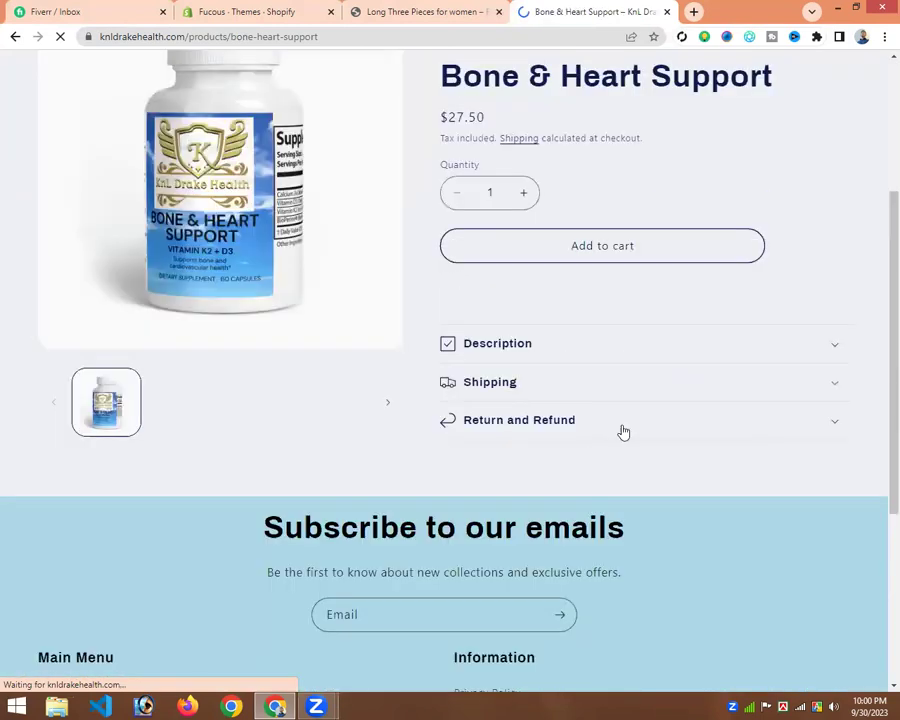
scroll(820, 267, down, 1)
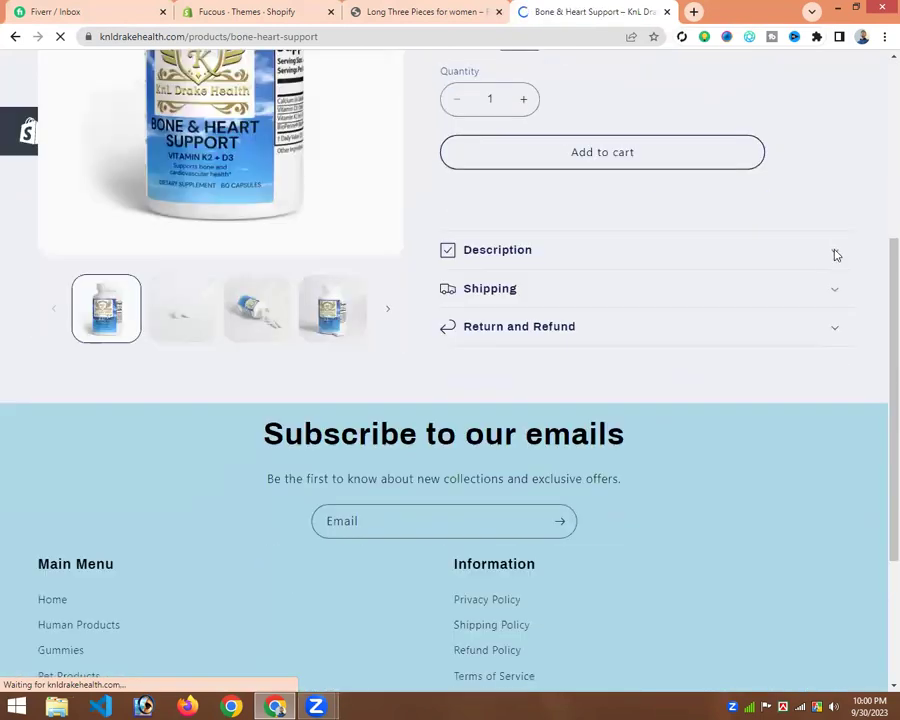
click(834, 253)
scroll(764, 400, down, 2)
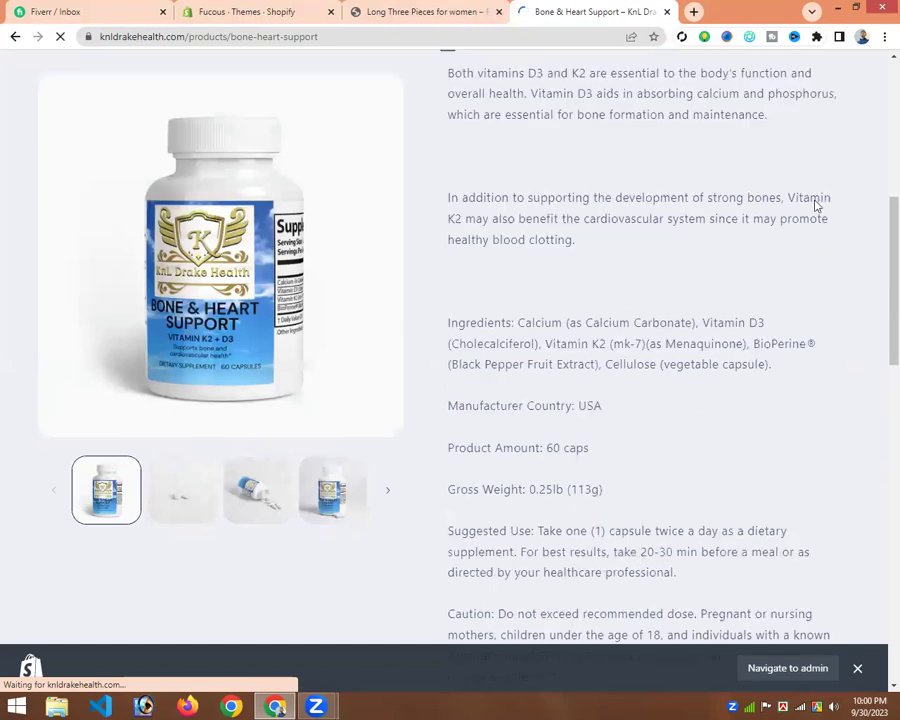
scroll(830, 180, up, 1)
scroll(836, 176, up, 2)
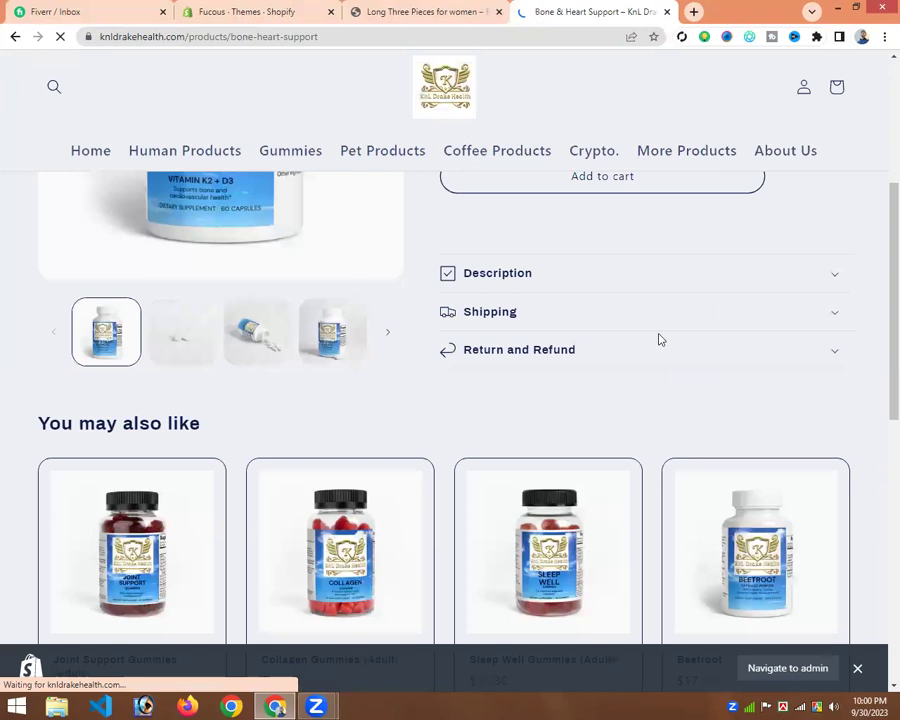
click(800, 308)
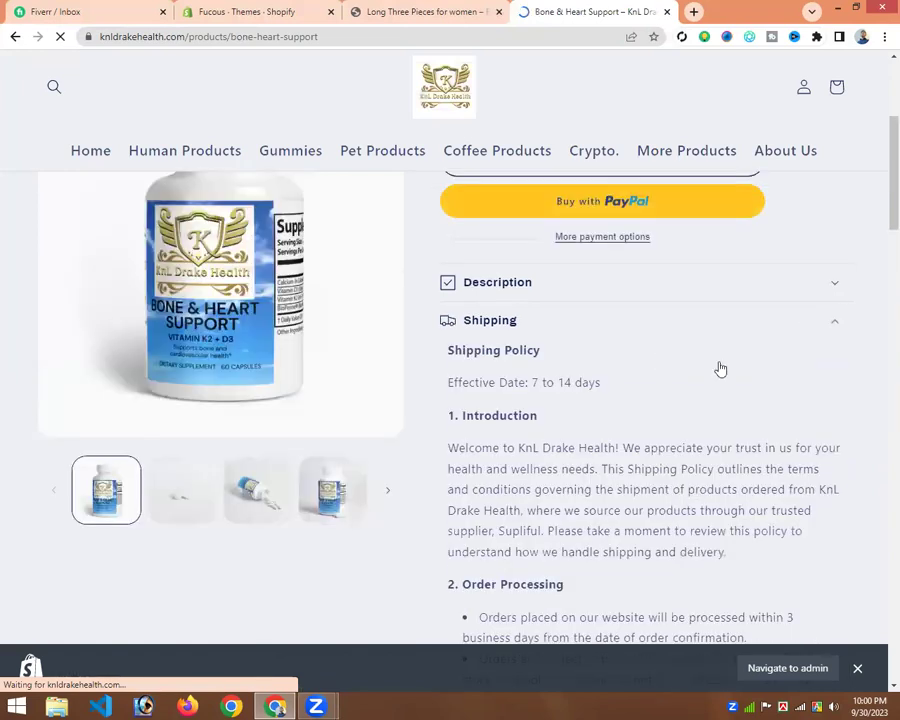
scroll(826, 388, down, 1)
click(826, 378)
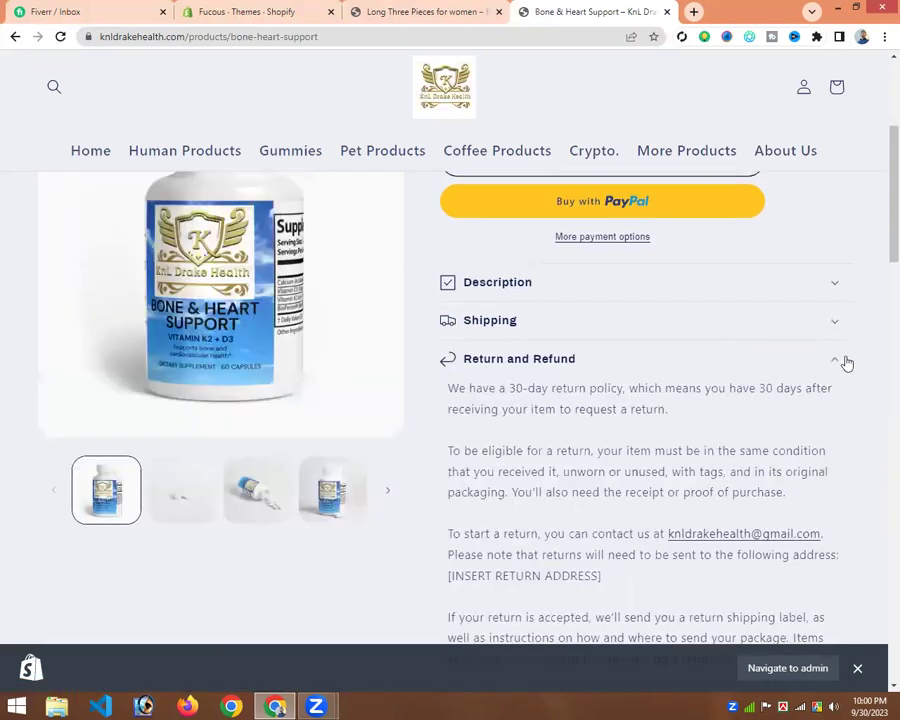
click(845, 363)
scroll(538, 422, up, 1)
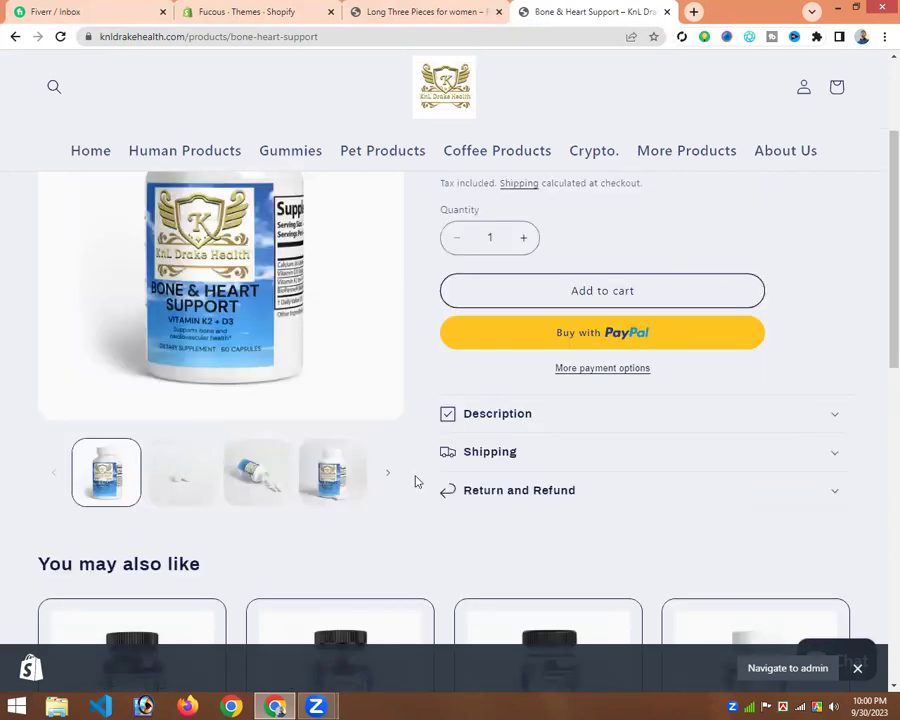
scroll(373, 58, up, 2)
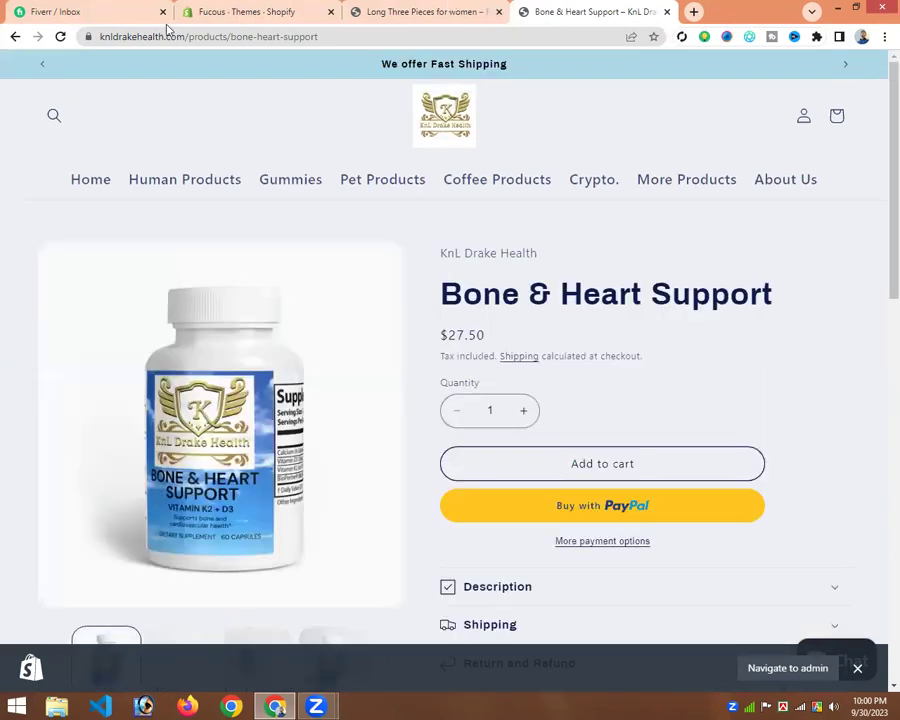
Step: Return to the Fucous store admin and open the product metafield definitions in the custom data settings
click(235, 11)
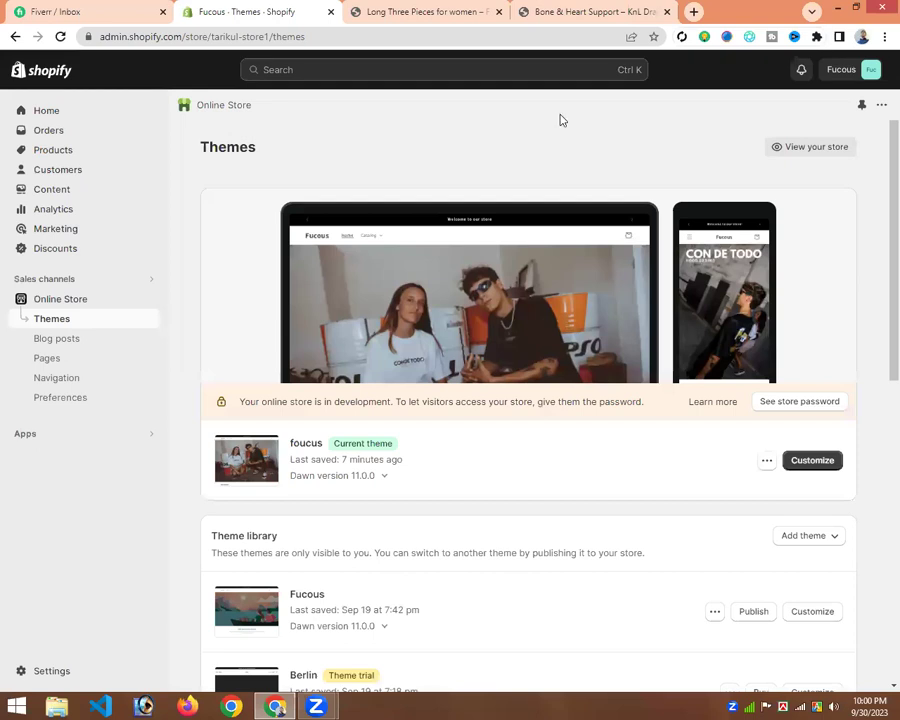
key(g)
key(s)
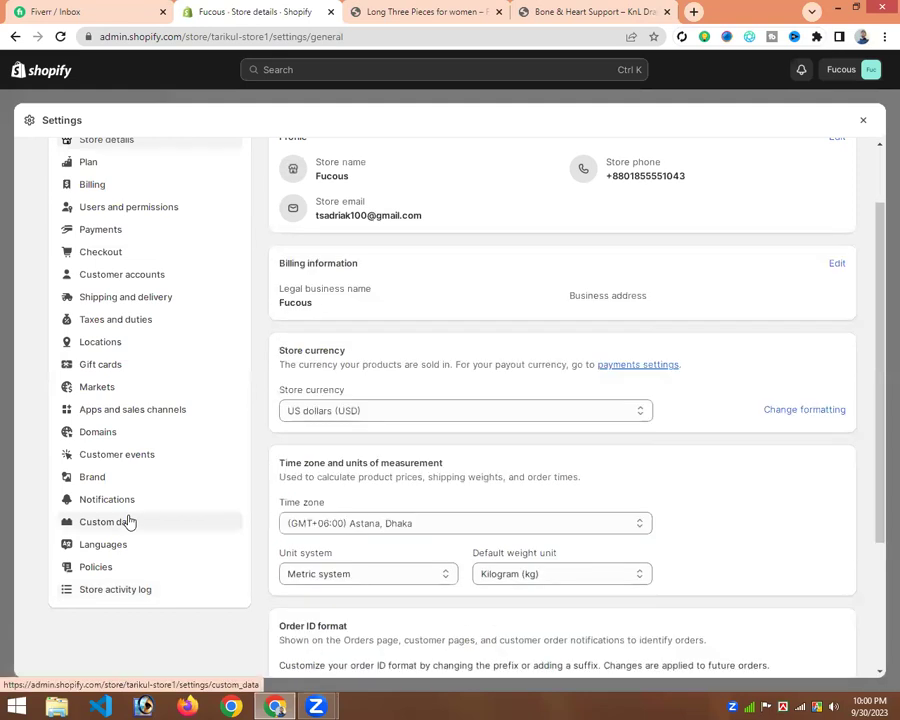
click(128, 521)
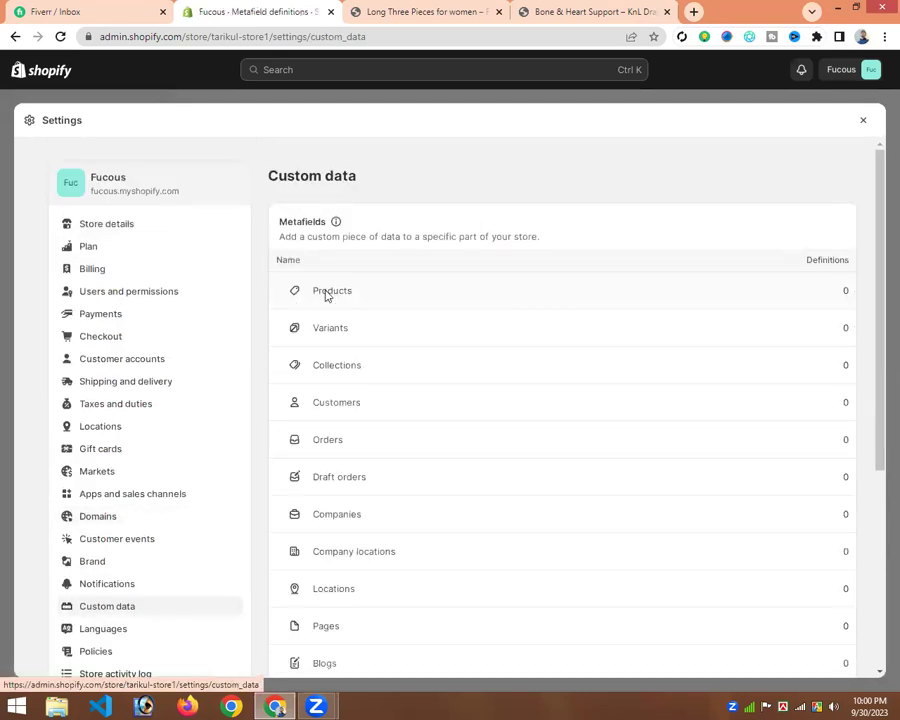
click(331, 292)
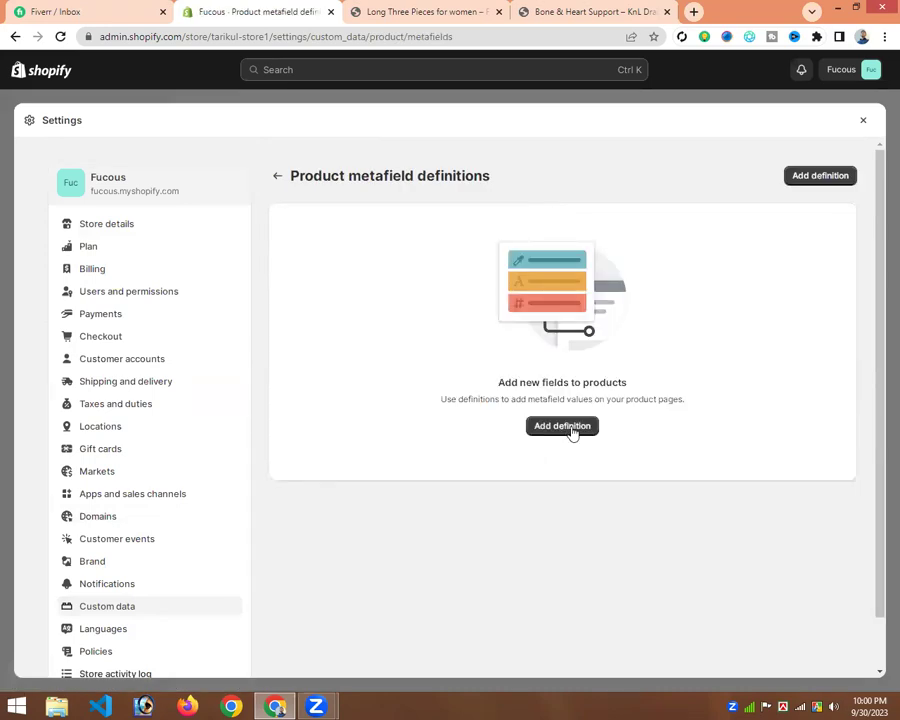
Step: Create and save a product metafield definition named Description with the Multi-line text type
click(573, 432)
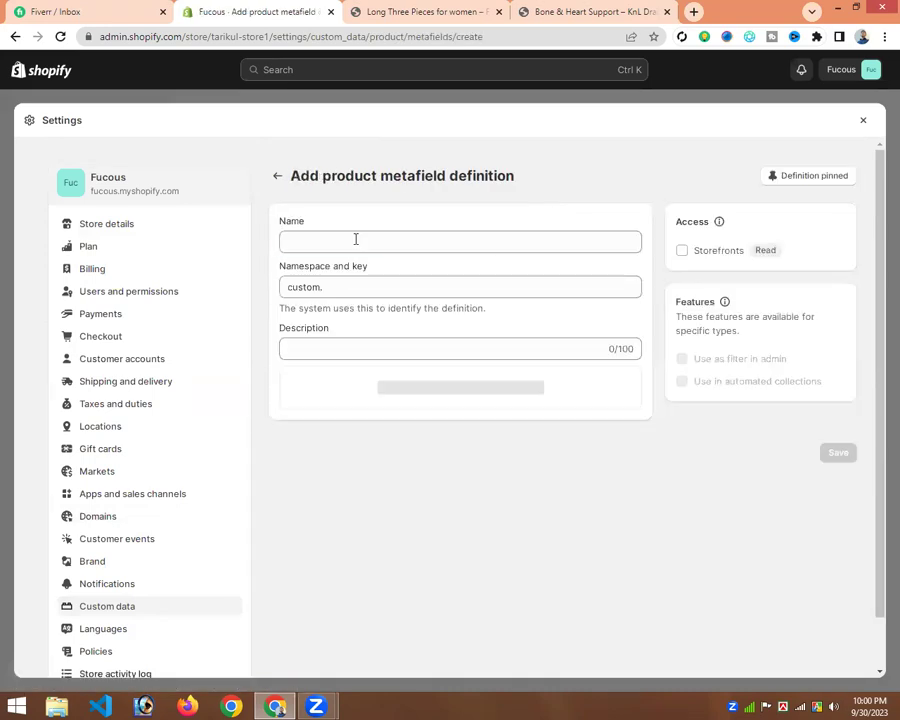
click(355, 239)
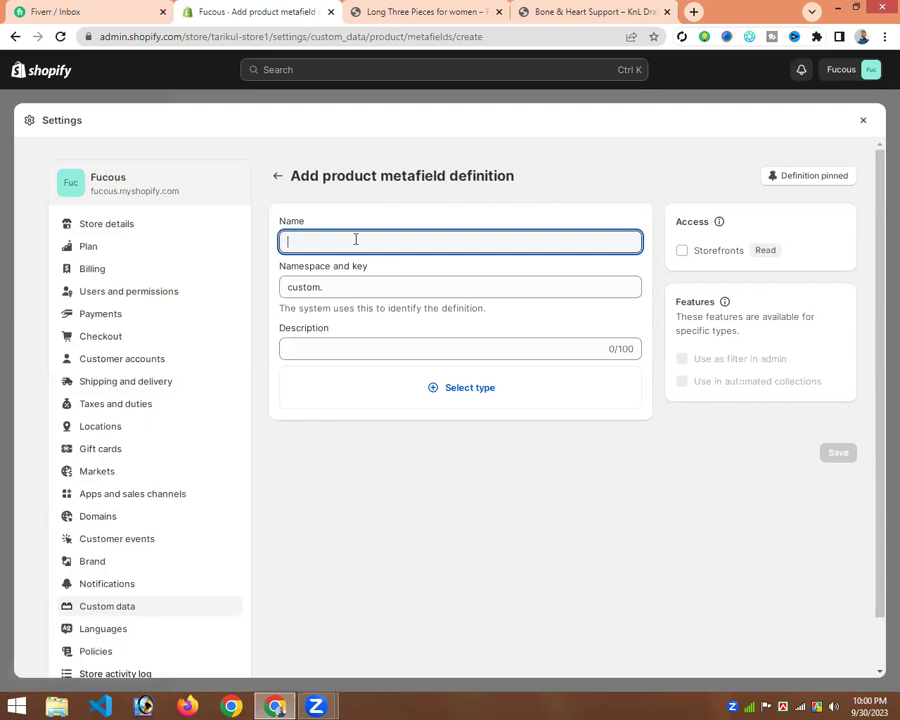
text(Desc)
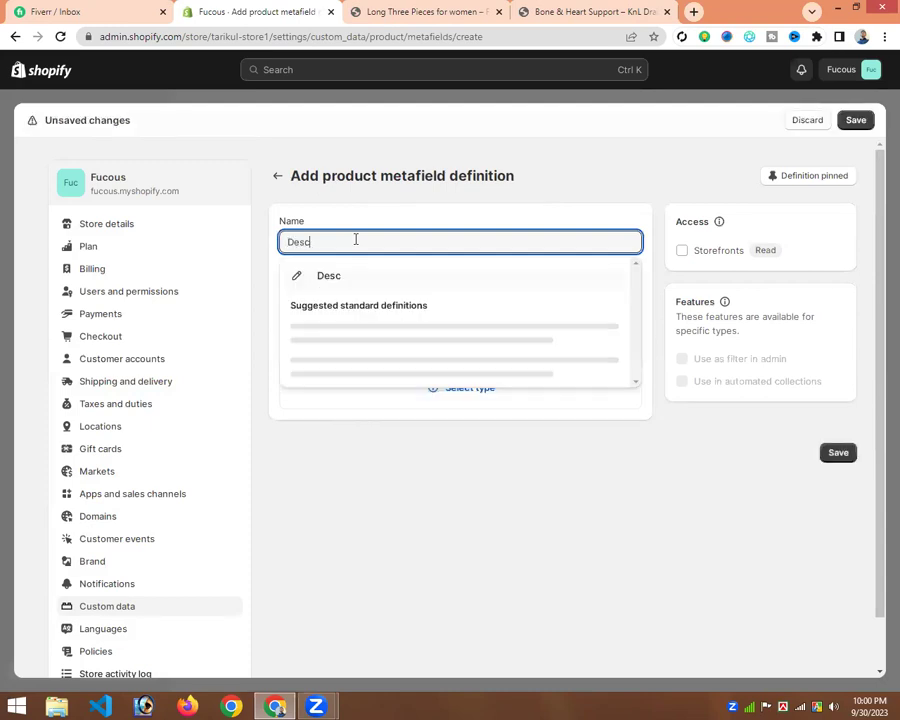
text(ription)
click(390, 282)
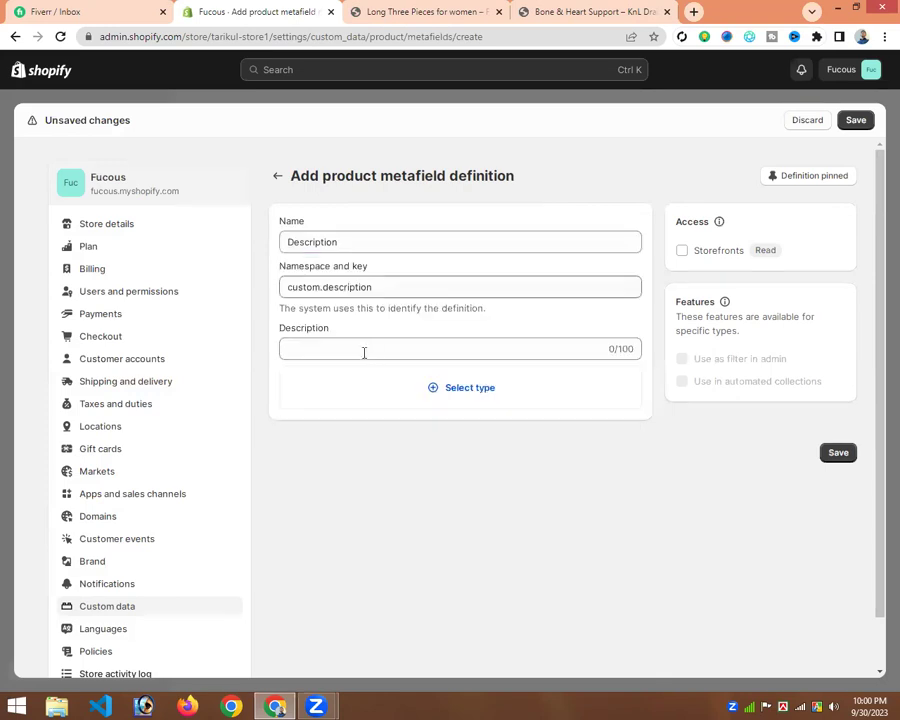
click(466, 394)
click(414, 262)
click(468, 394)
click(356, 518)
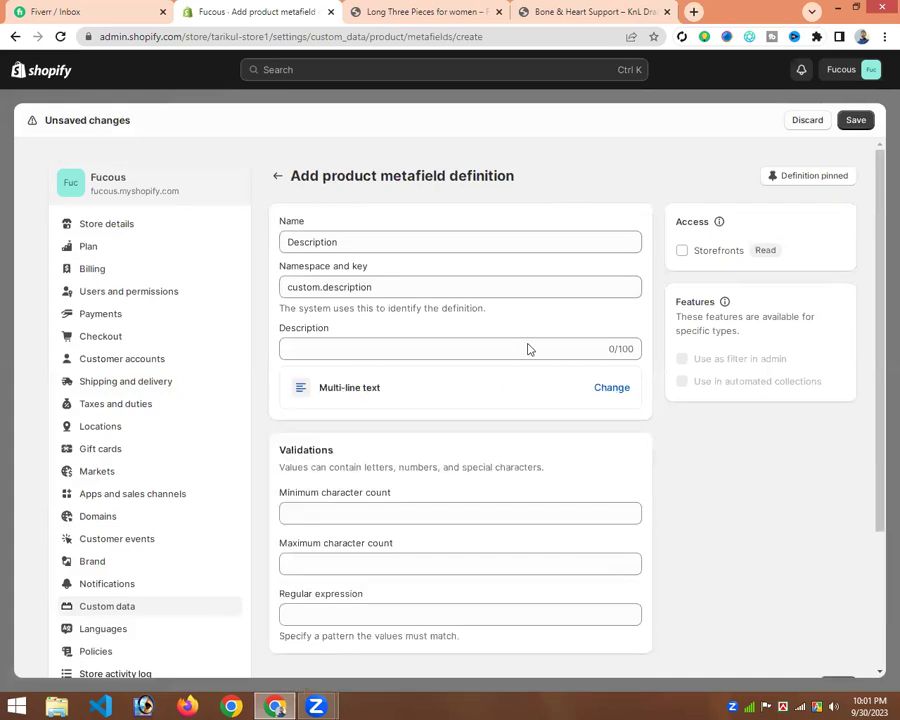
click(855, 121)
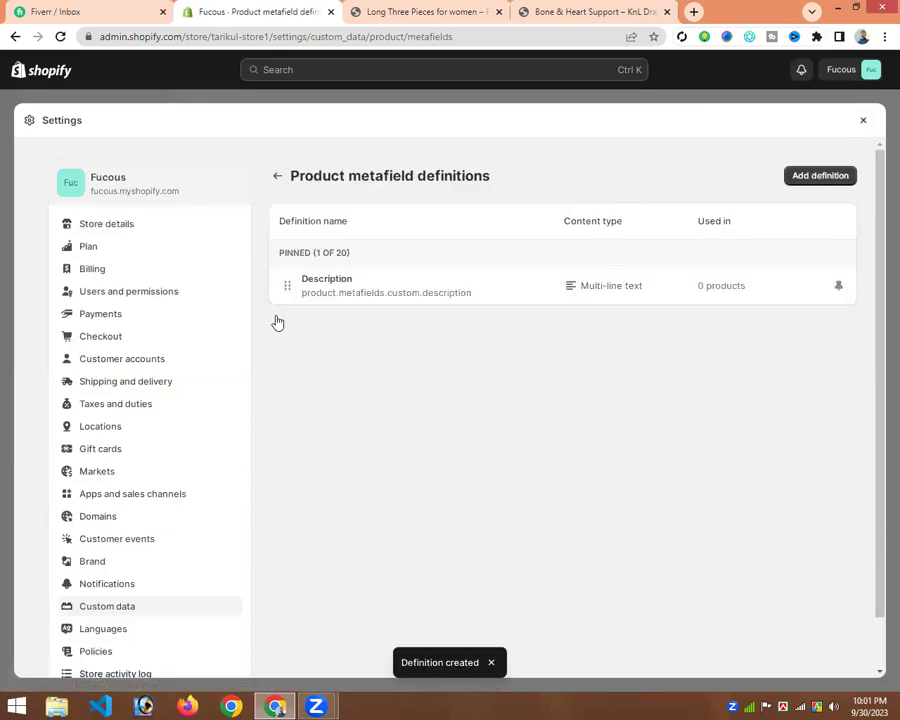
Step: Create and save a product metafield definition named Shipping with the Multi-line text type
click(817, 176)
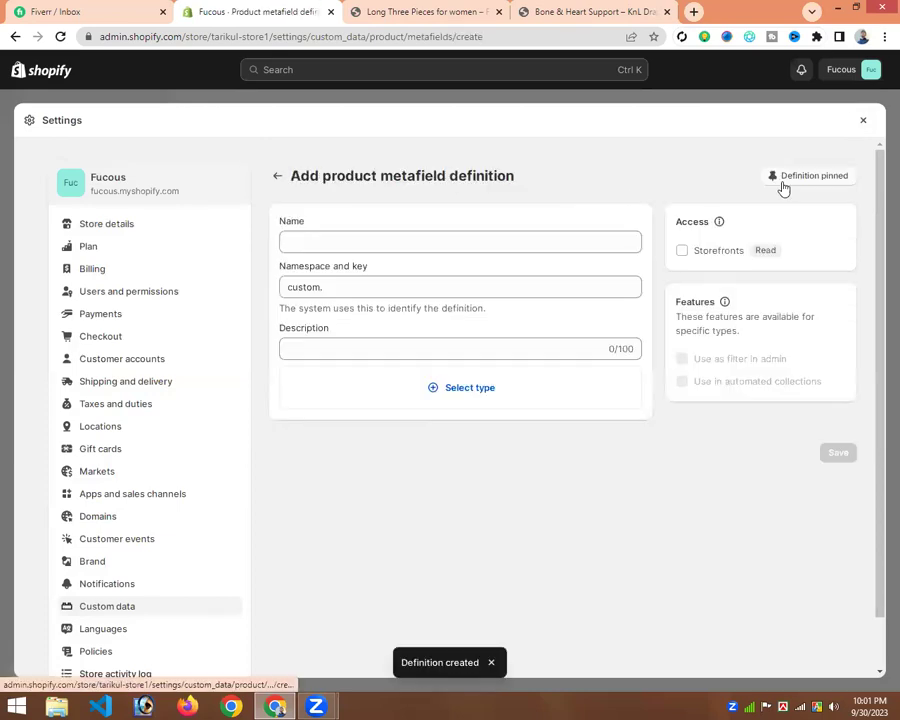
click(322, 243)
text(Shipp)
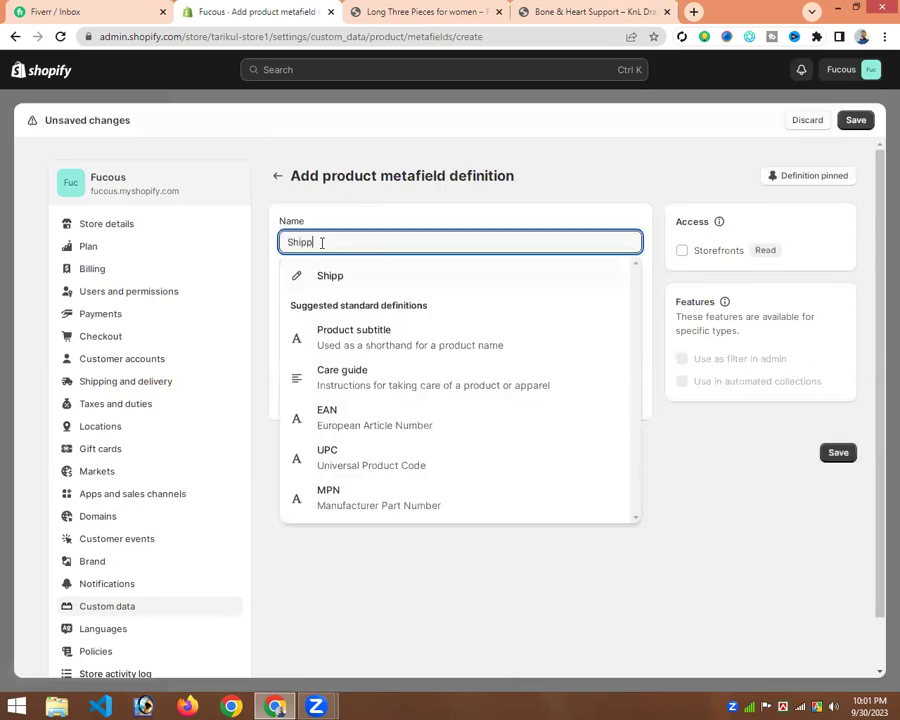
text(ing)
click(418, 278)
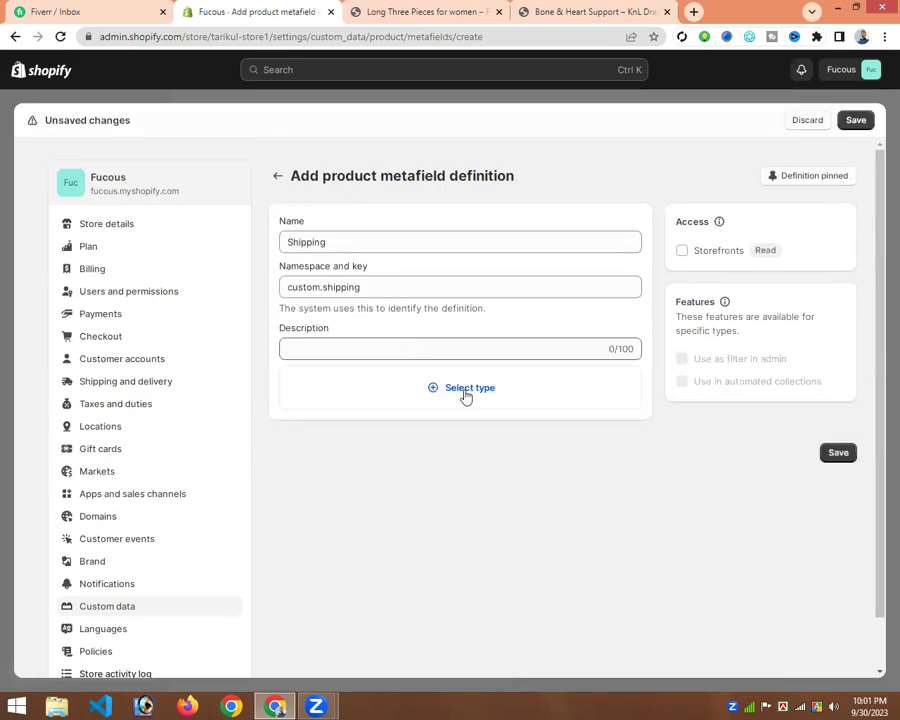
click(464, 392)
click(370, 516)
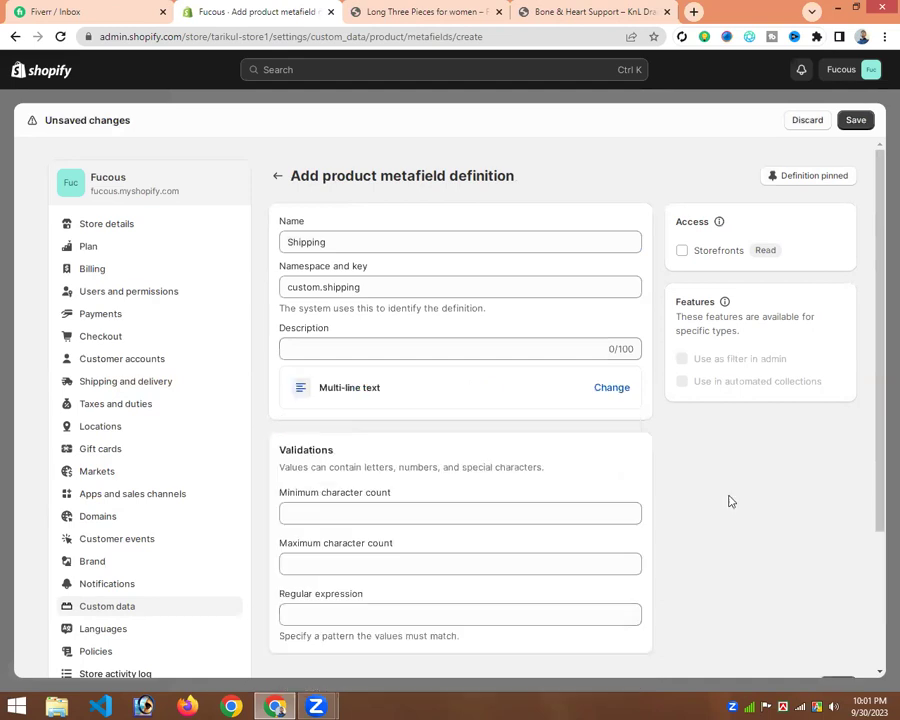
click(859, 122)
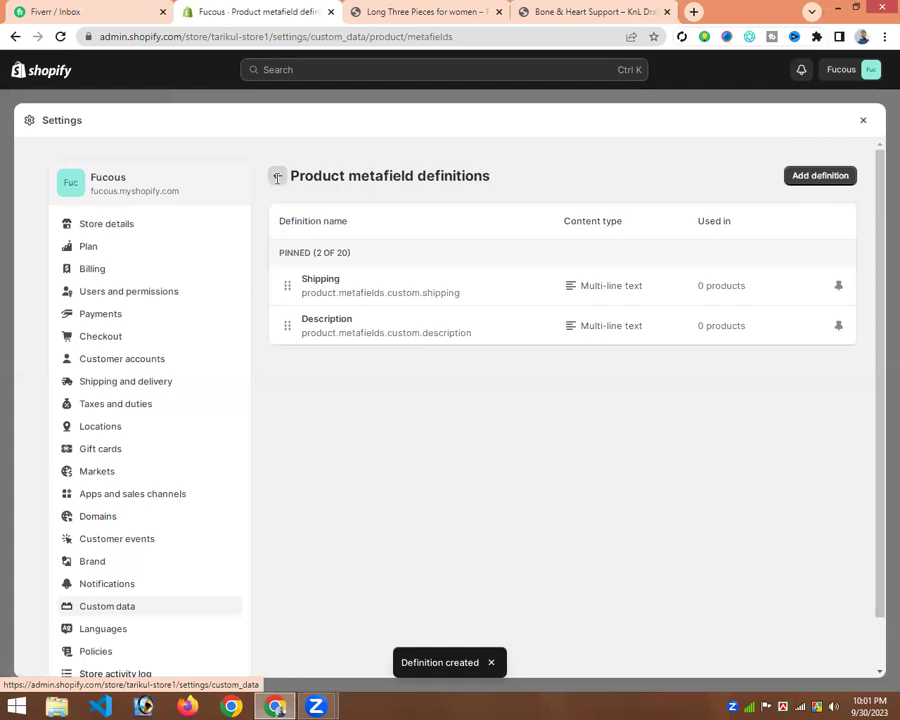
Step: Create and save a product metafield definition named Return and Refund with the Multi-line text type
click(277, 177)
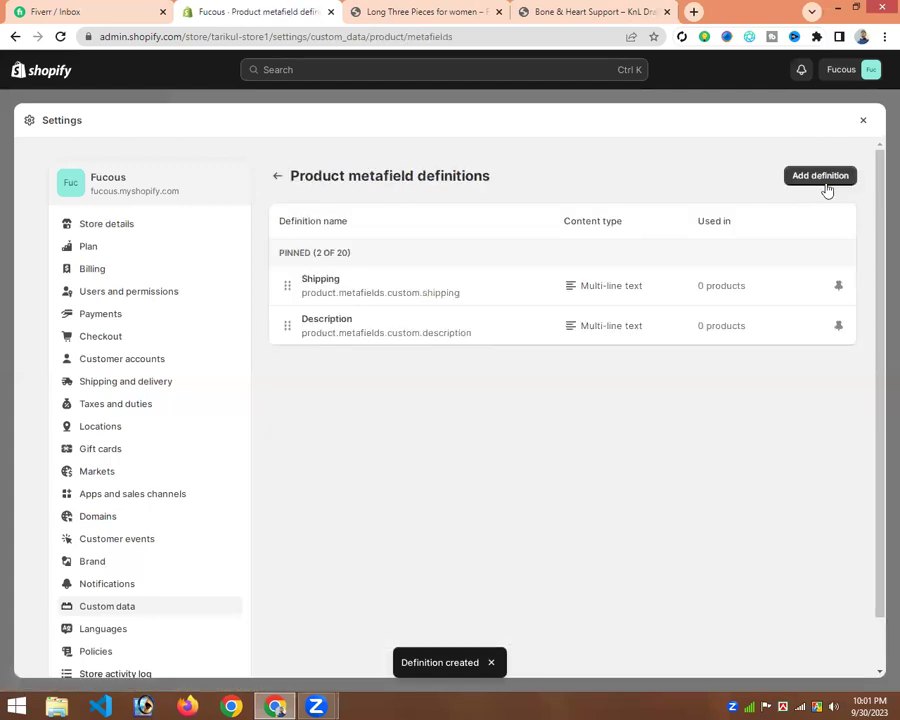
click(822, 186)
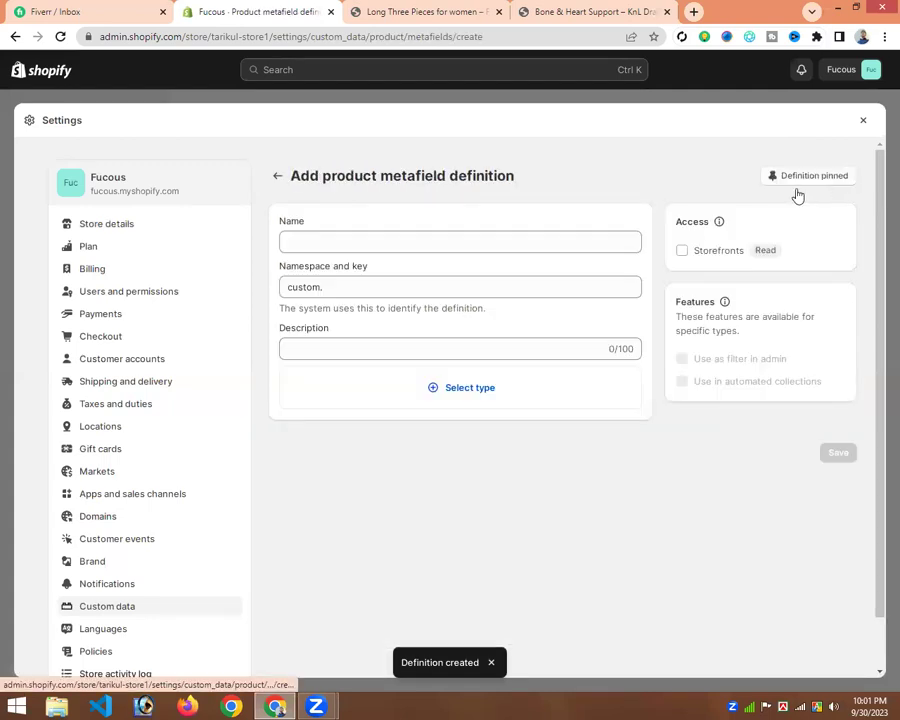
click(433, 240)
text(Re)
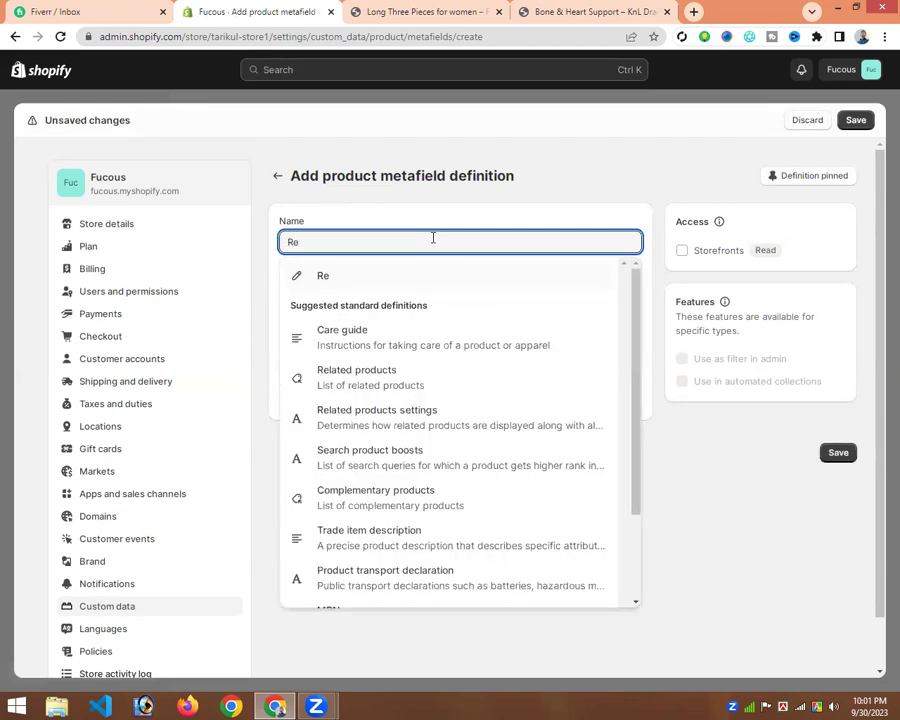
text(turn and )
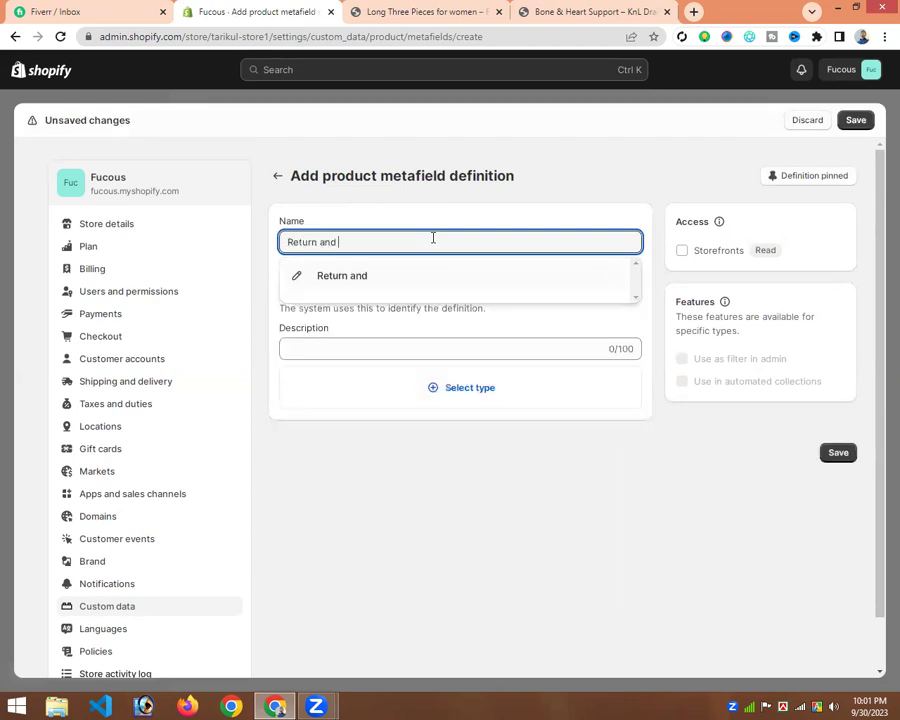
text(Refund)
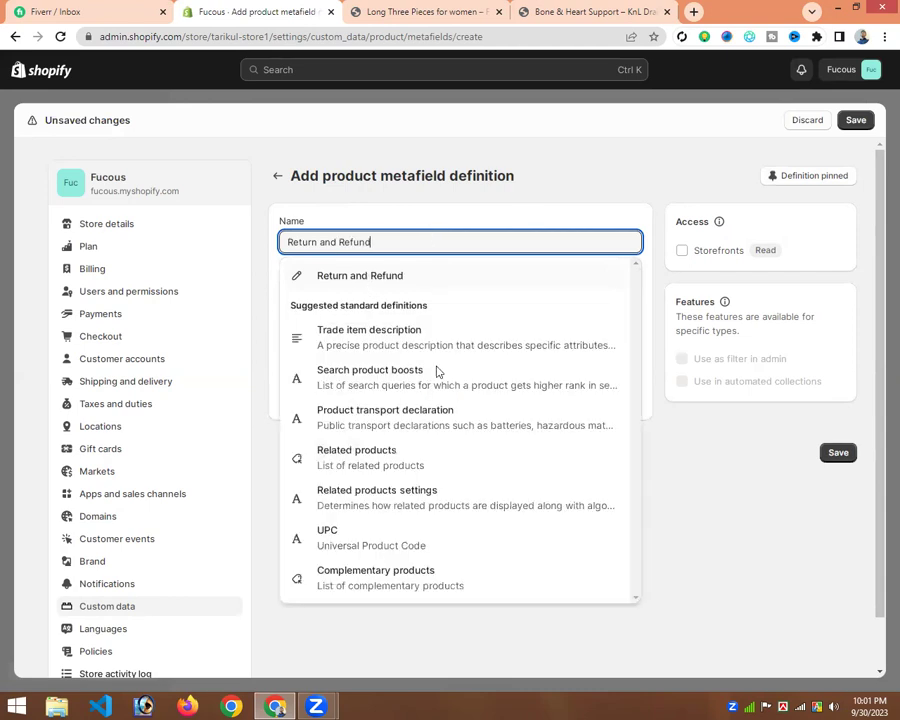
key(Escape)
click(460, 392)
click(357, 516)
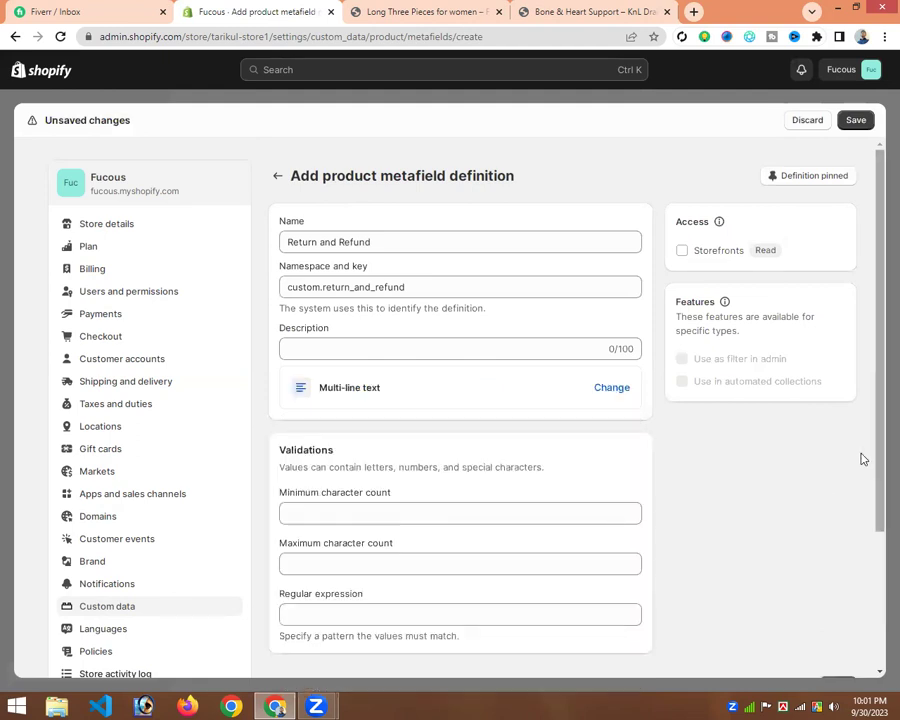
click(857, 122)
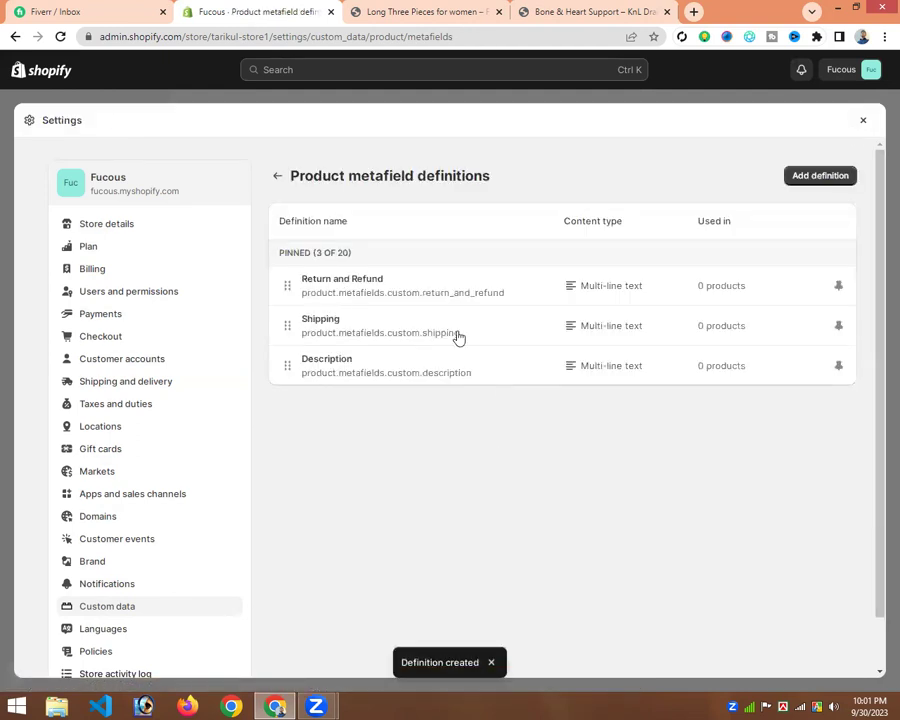
Step: Leave the settings, open the product Long Three Pieces for women and examine its metafields section
click(864, 122)
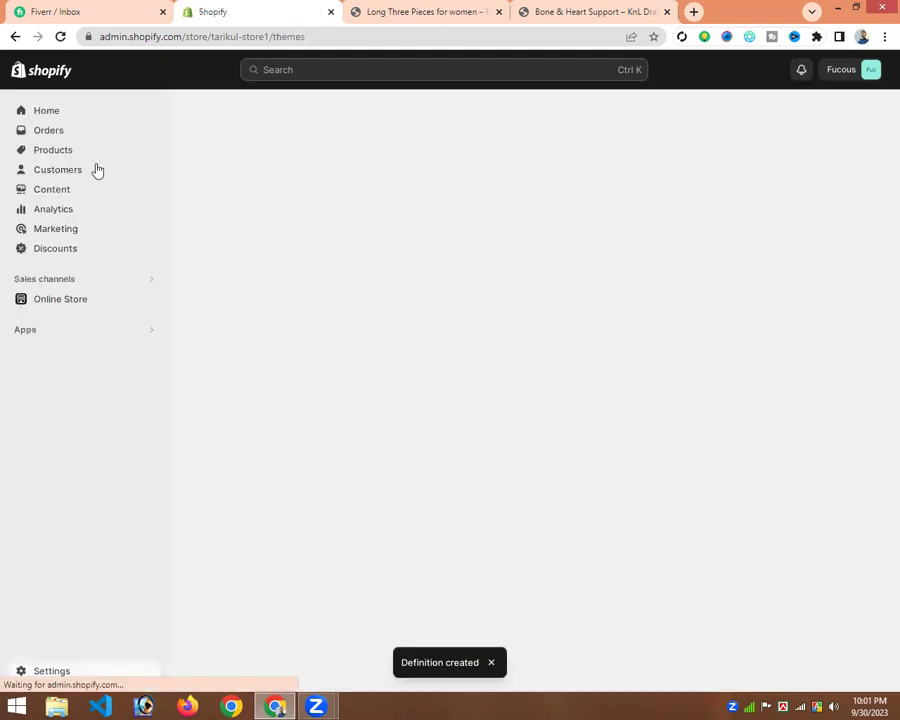
click(70, 154)
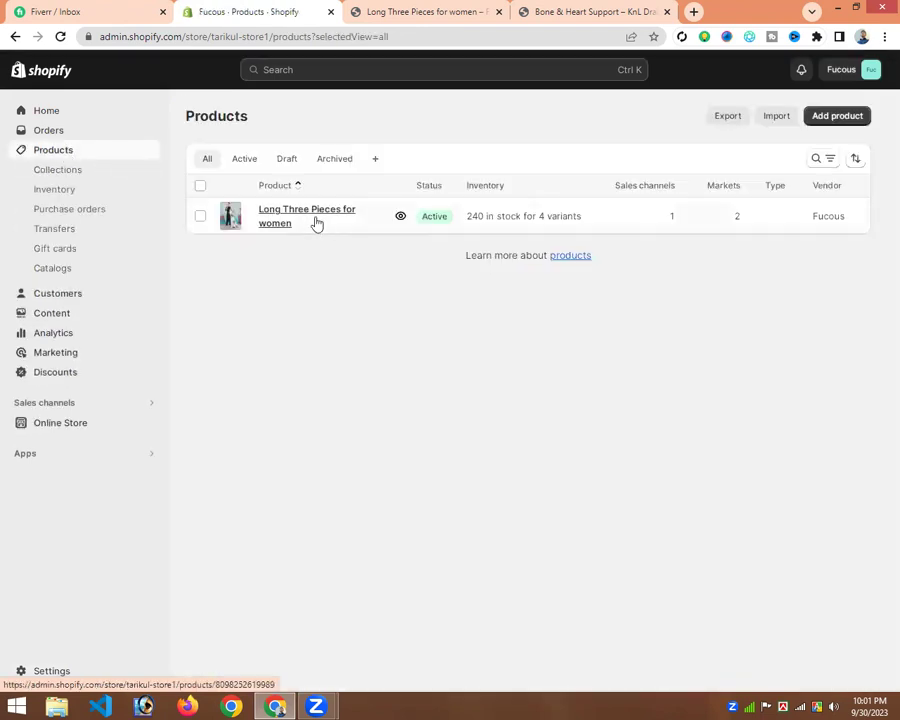
click(316, 219)
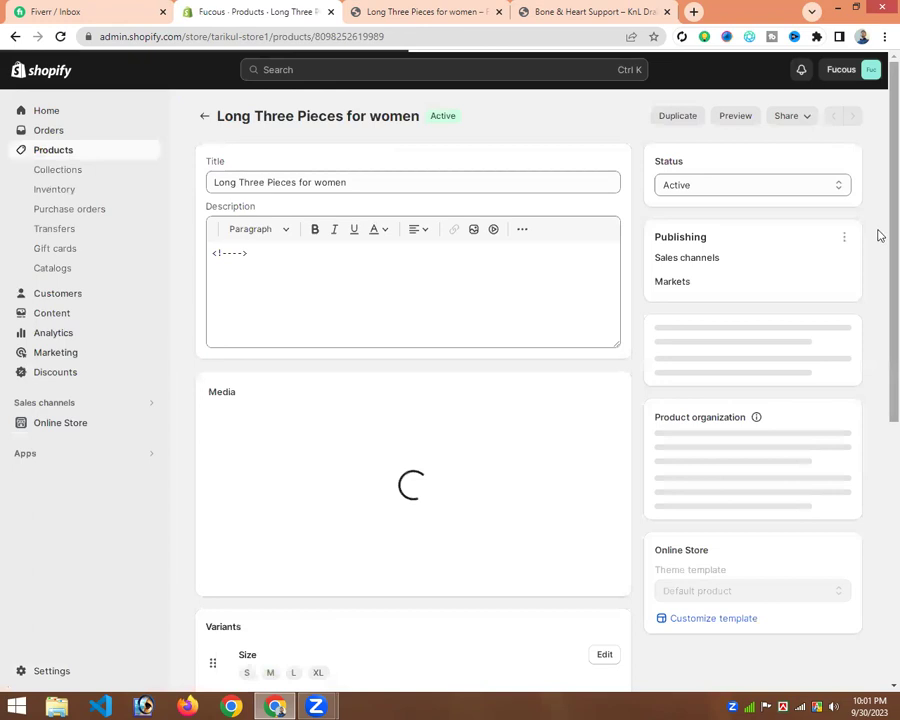
scroll(879, 422, down, 1)
scroll(878, 600, down, 4)
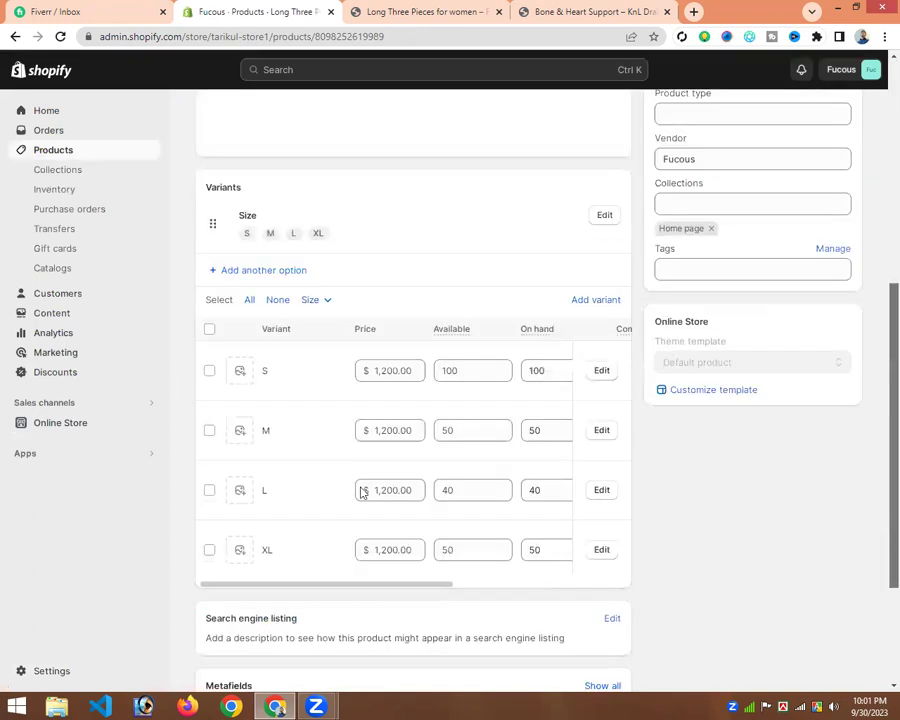
scroll(300, 505, down, 2)
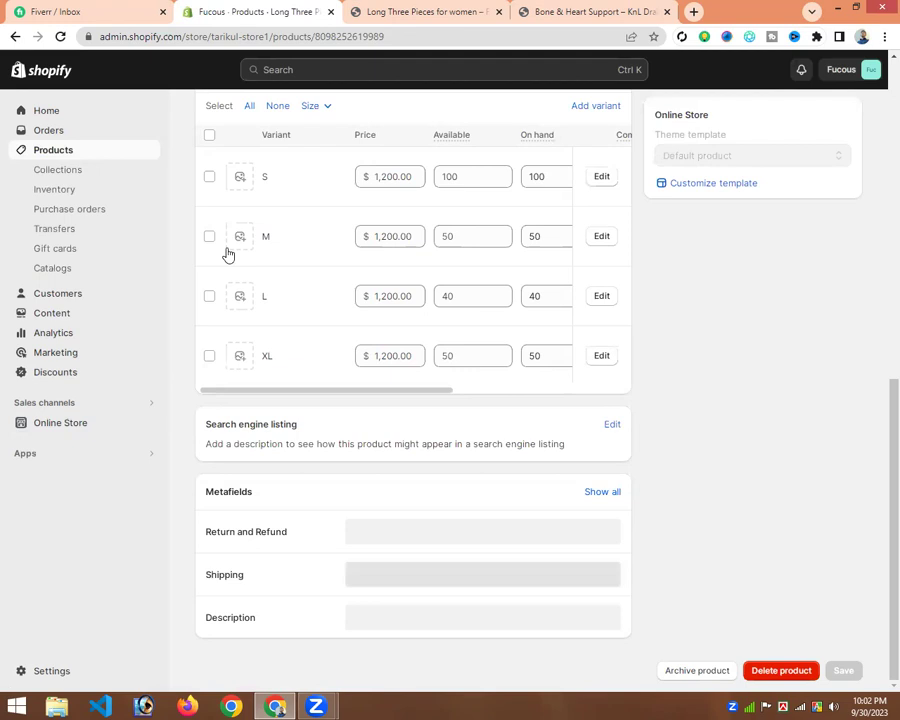
Step: Reorder the pinned product metafield definitions in the custom data settings to Description, Shipping, Return and Refund
scroll(226, 260, up, 2)
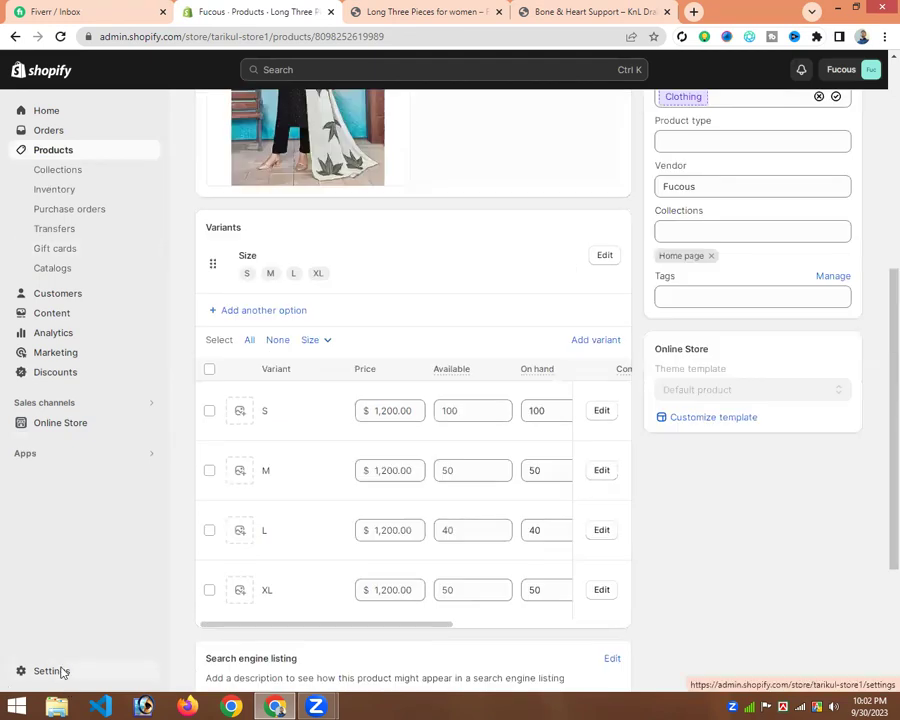
click(55, 671)
click(118, 606)
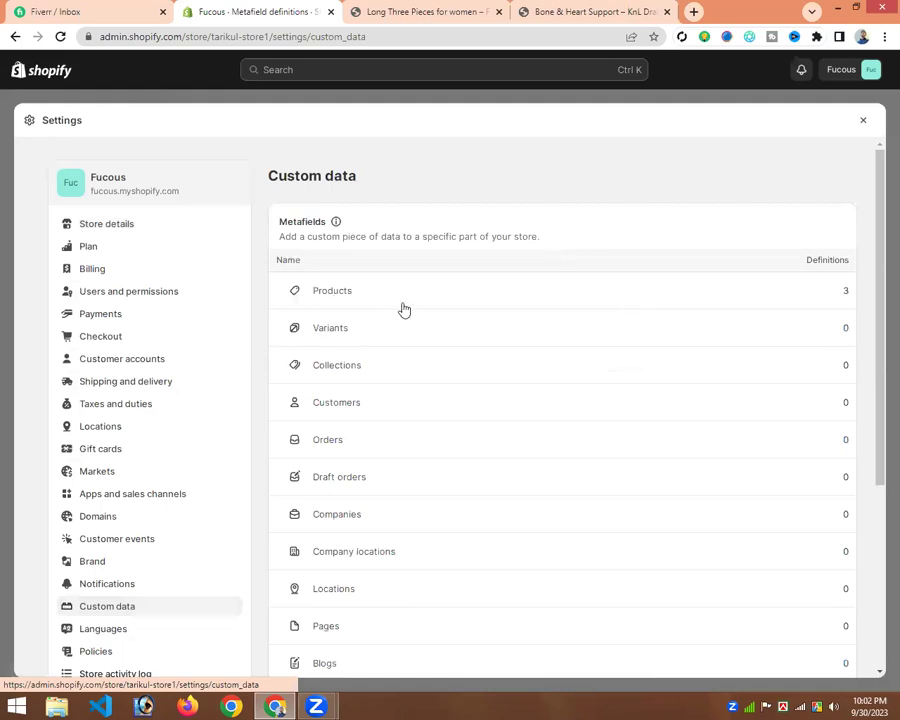
click(404, 310)
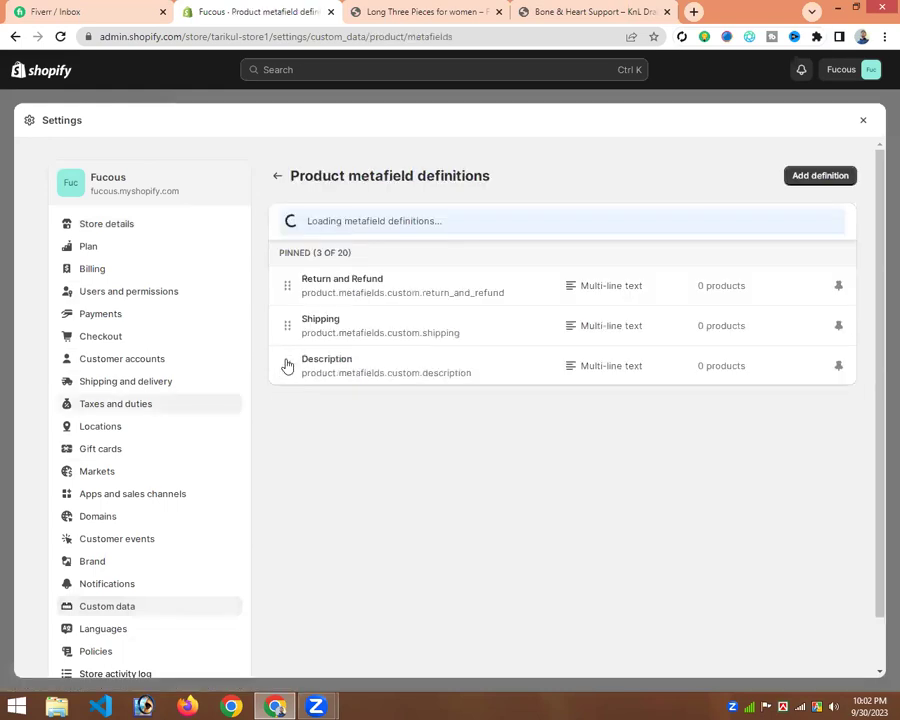
drag(284, 371, 285, 285)
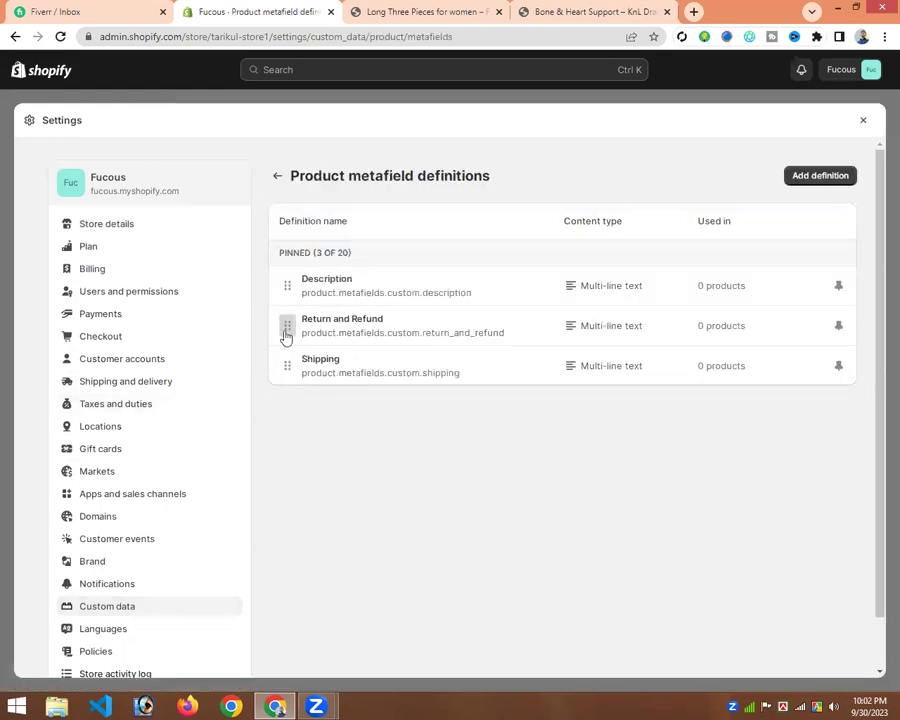
drag(285, 336, 436, 393)
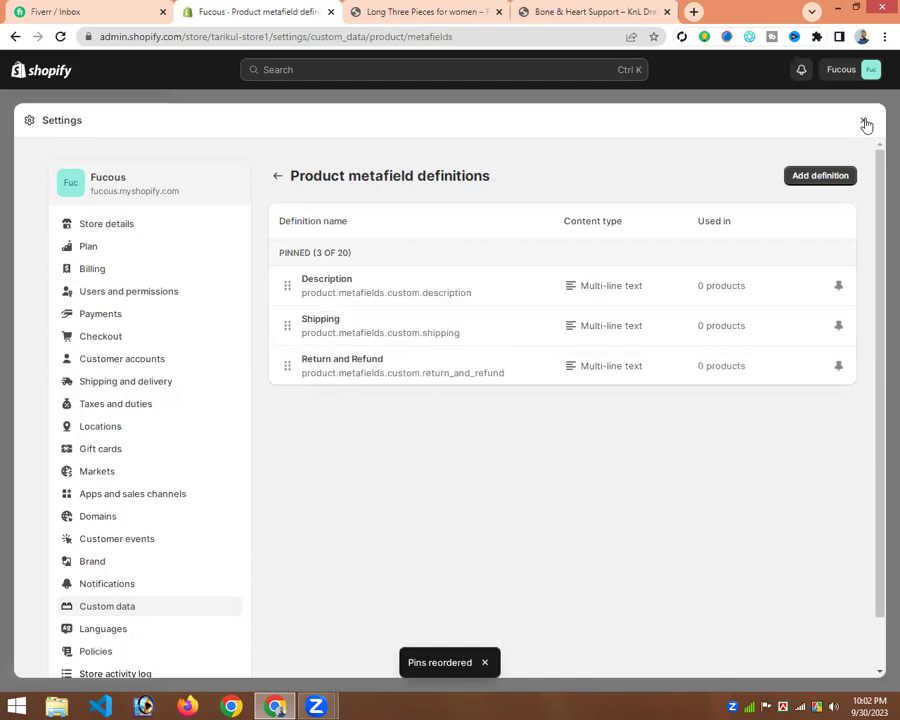
click(863, 120)
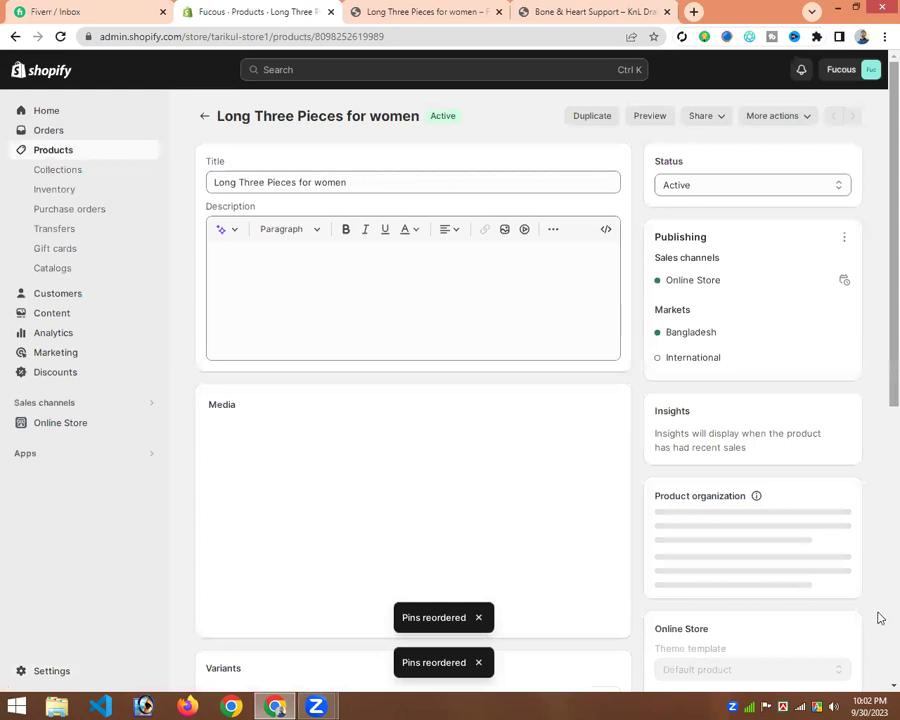
Step: Check the order of the metafields on the product page and open the Description metafield for editing
scroll(876, 614, down, 5)
scroll(168, 629, down, 2)
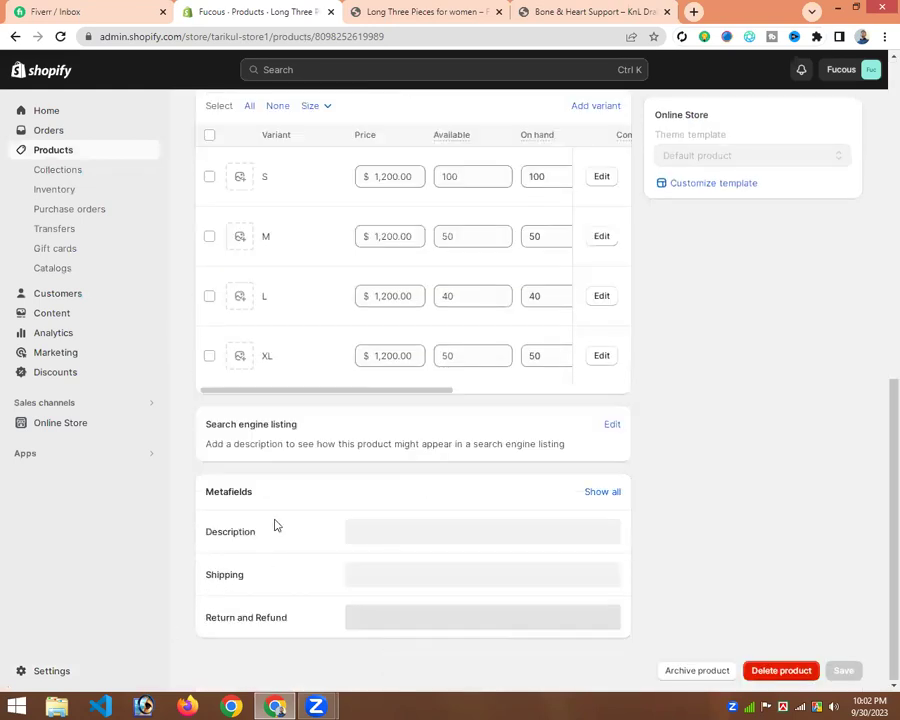
click(365, 558)
click(294, 590)
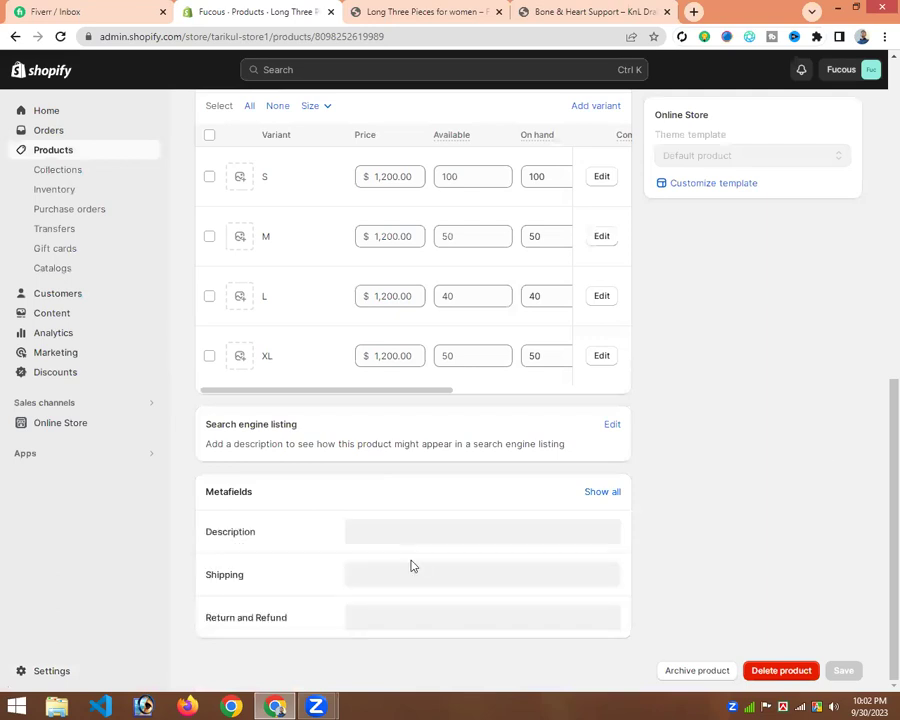
scroll(404, 545, up, 1)
scroll(404, 534, down, 1)
click(404, 534)
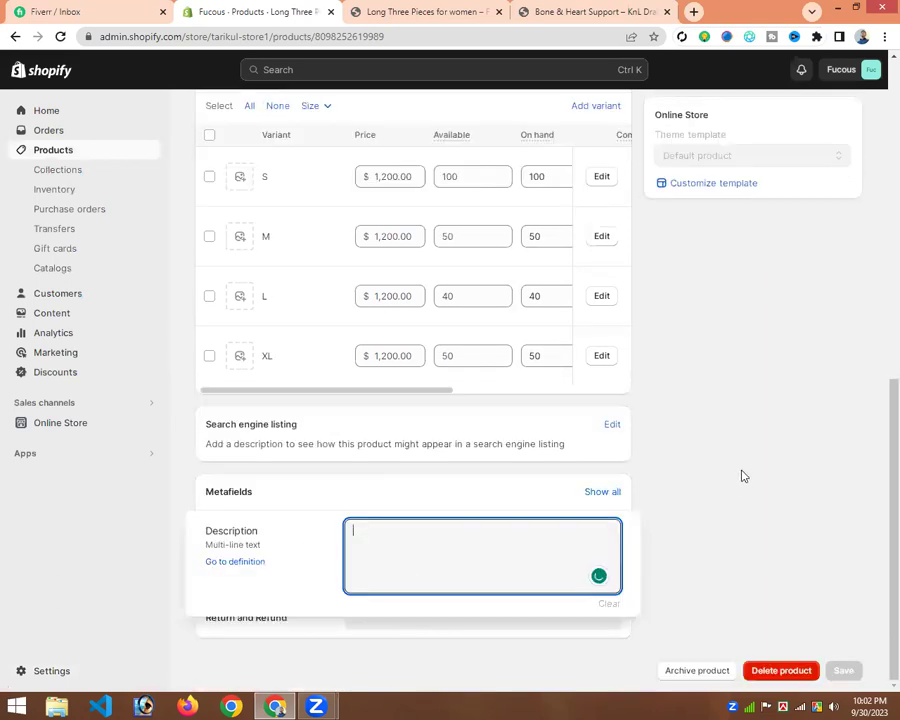
Step: Enter the placeholder text "djfgdisufgiehfrlwiahufyiuakg9fwofyr9lwiahiilisdfgisdl" as the product's main description
scroll(735, 430, up, 1)
scroll(392, 295, up, 3)
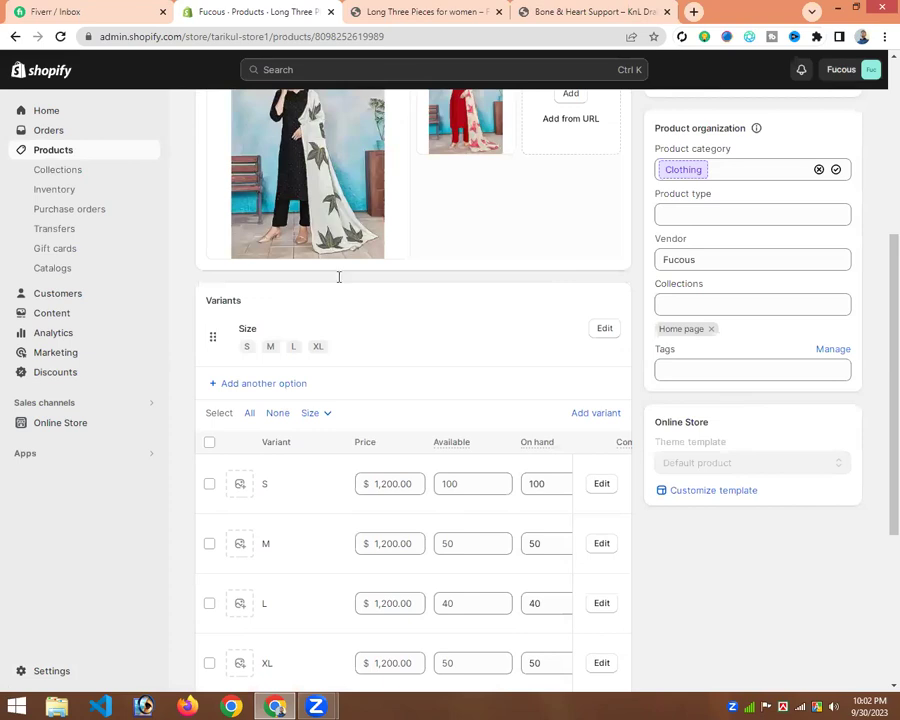
scroll(338, 277, up, 4)
click(320, 295)
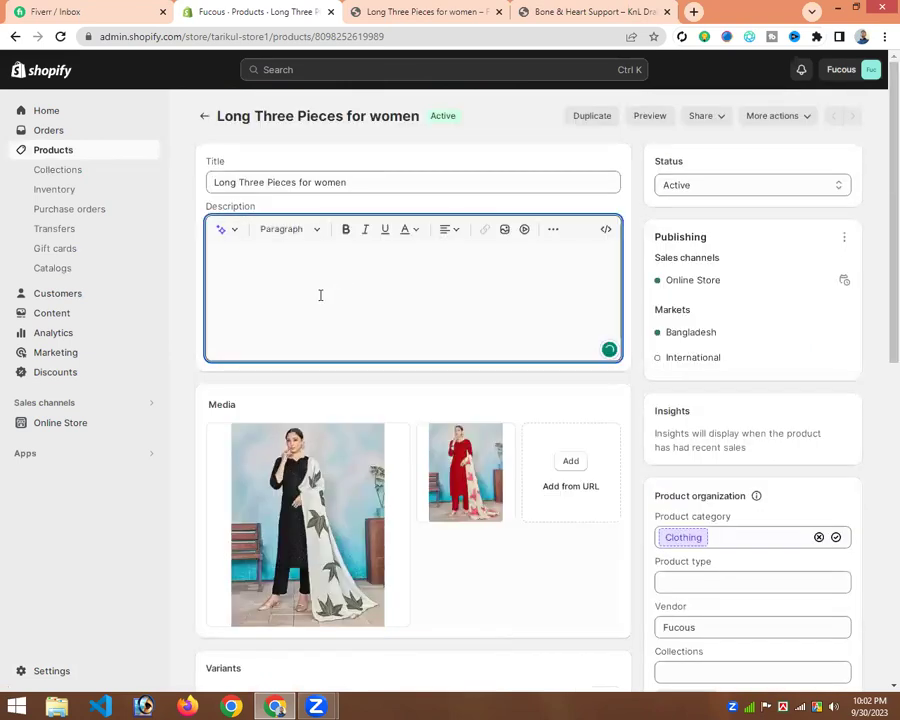
text(djfgdisufgiehfrlwiahufyiuakg9fwofyr9lwiahiilsdfgis)
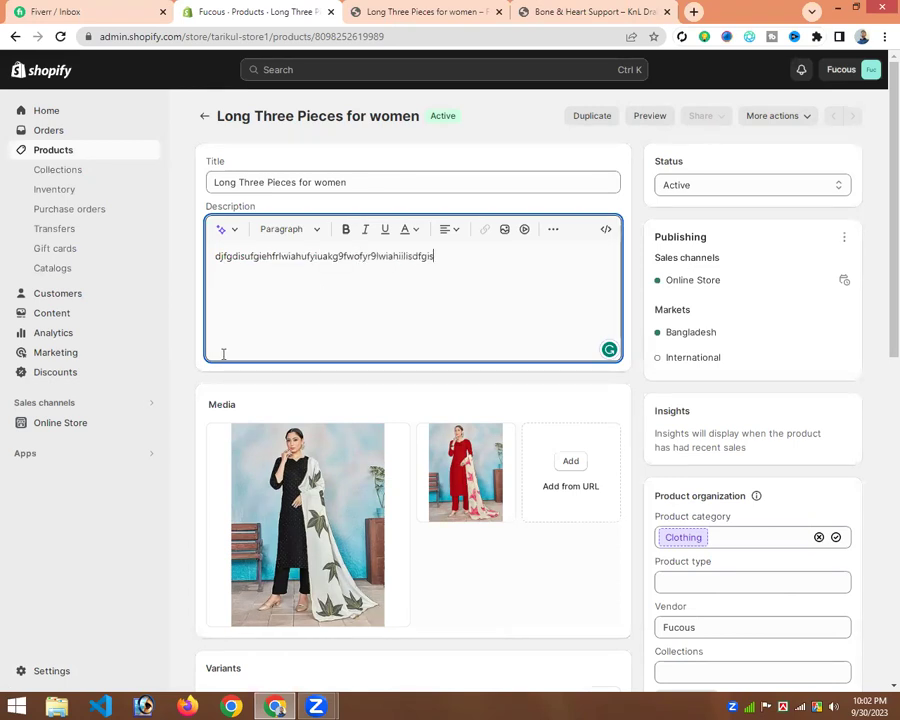
text(dl)
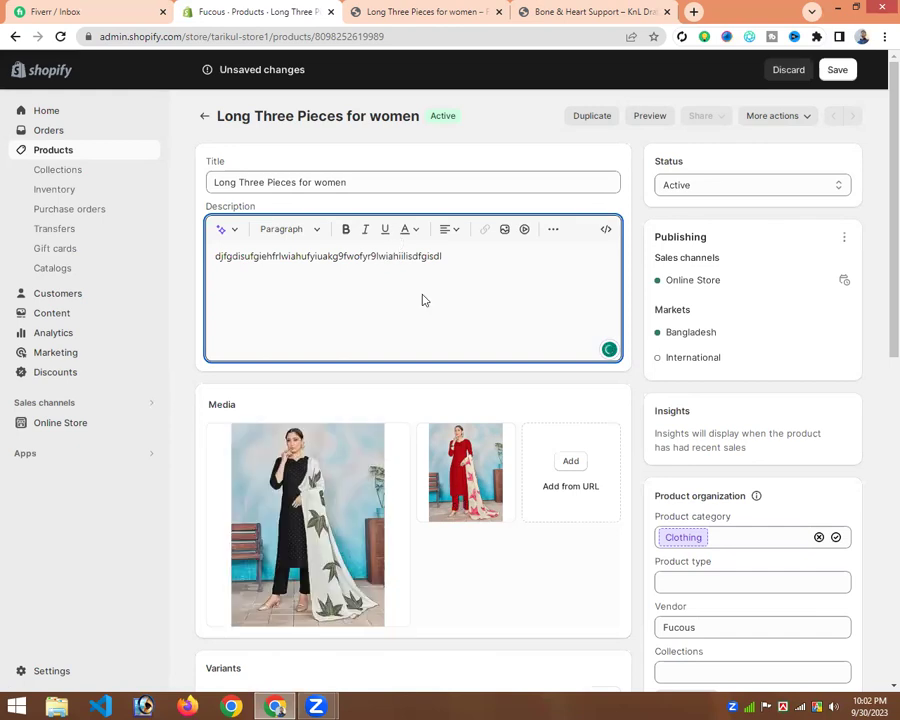
Step: Copy the main description's placeholder text into the product's Description metafield and save the product
triple_click(392, 262)
right_click(392, 262)
click(424, 287)
scroll(435, 540, down, 4)
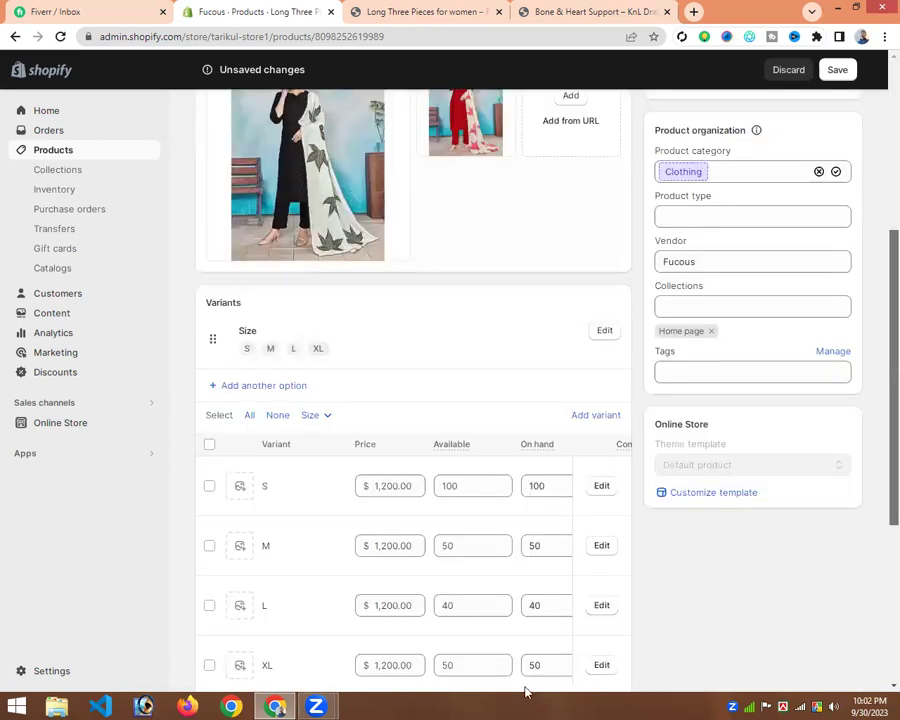
scroll(437, 540, down, 3)
click(441, 541)
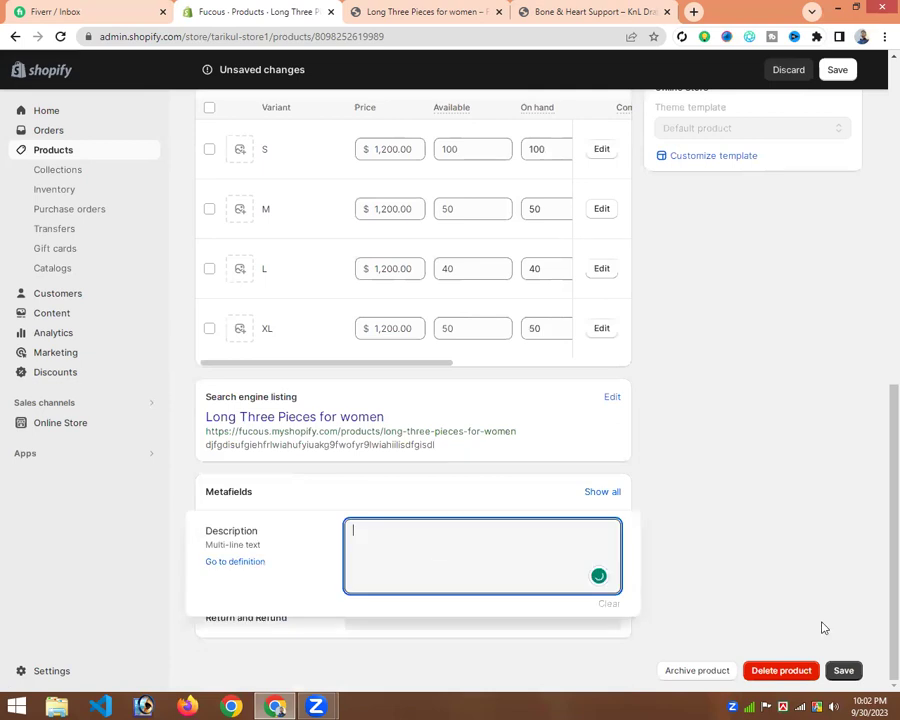
key(ctrl+v)
click(845, 671)
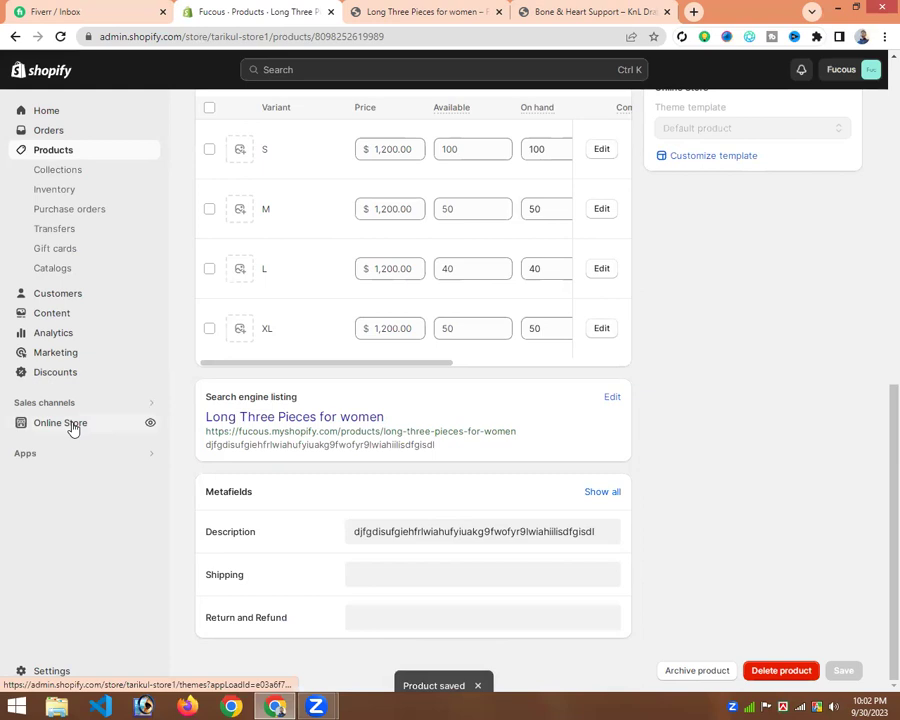
Step: Create and save an online store page titled Shipping, and look through its theme template options without changing them
click(70, 424)
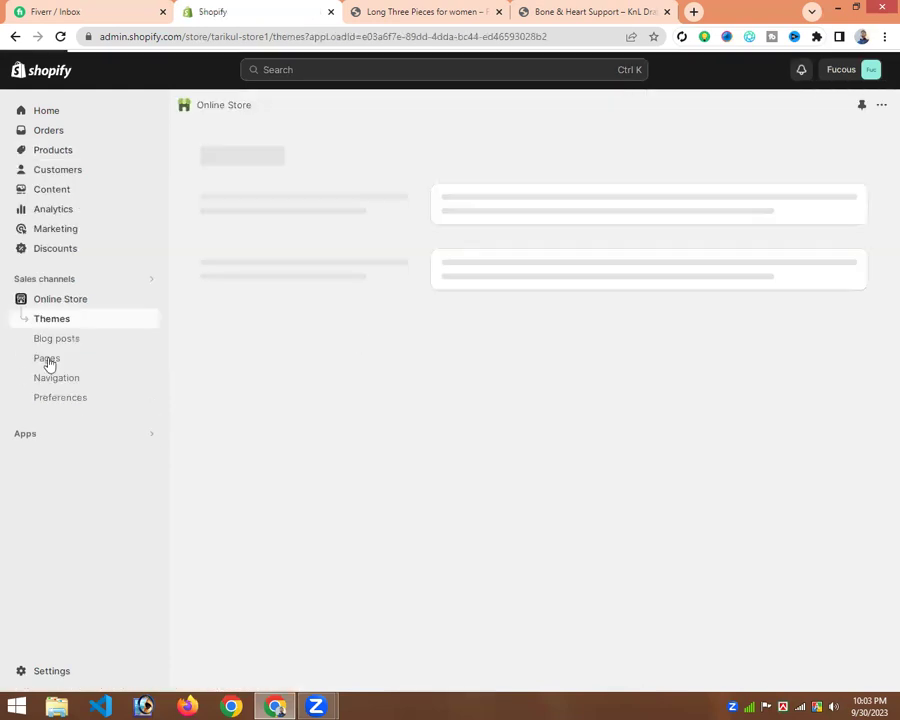
click(47, 360)
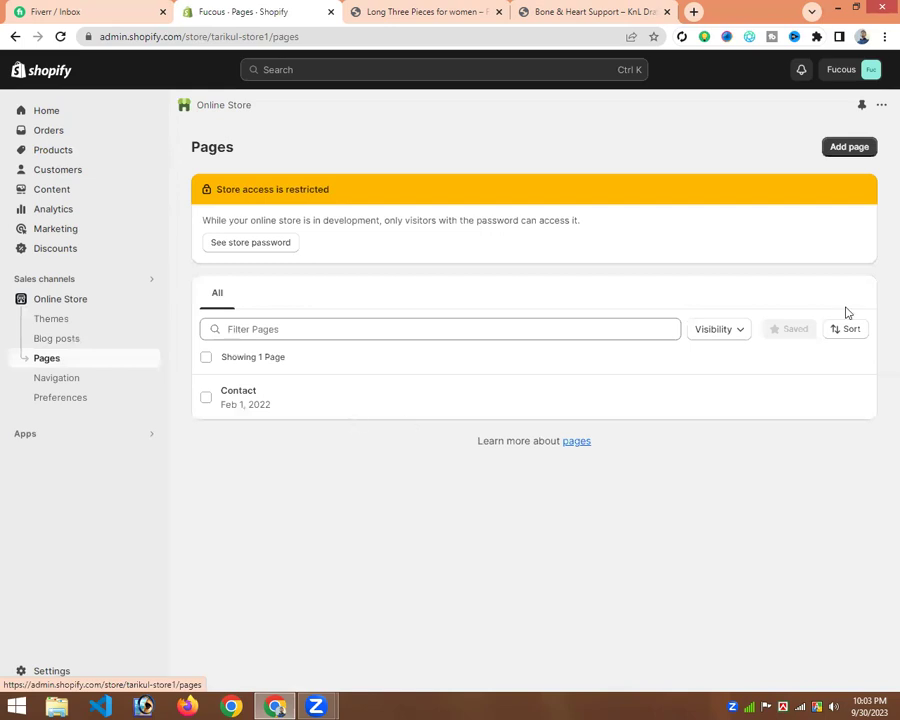
click(849, 148)
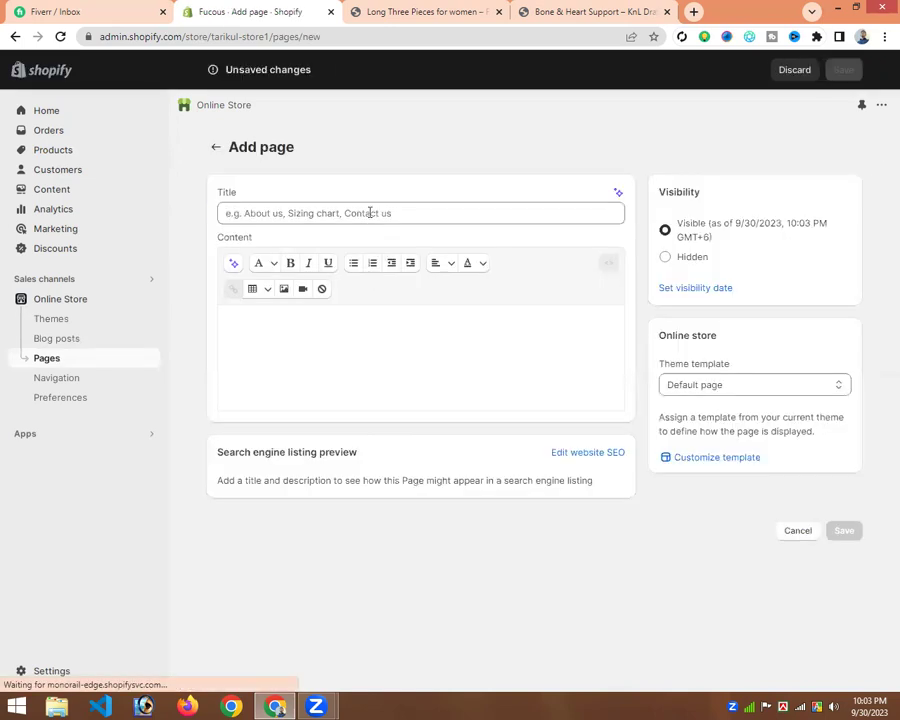
click(370, 213)
text(D)
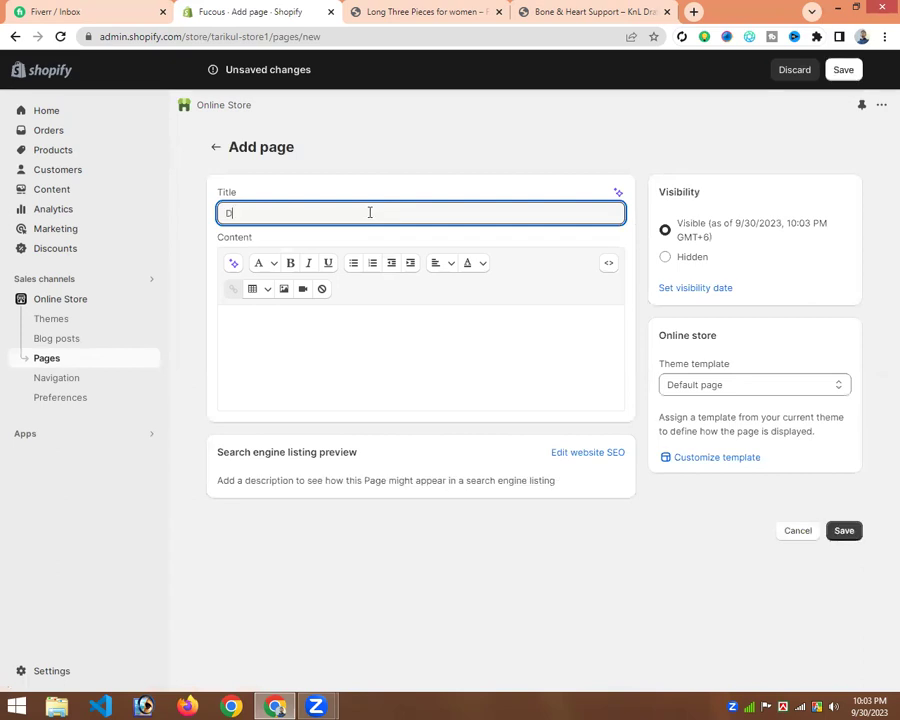
text(hipping)
click(845, 533)
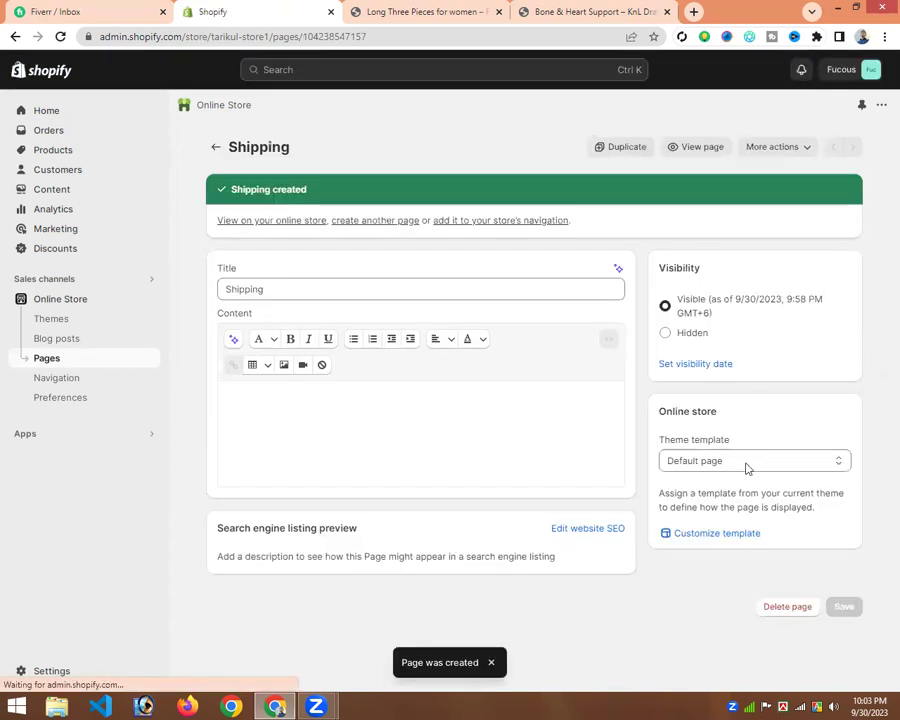
click(747, 464)
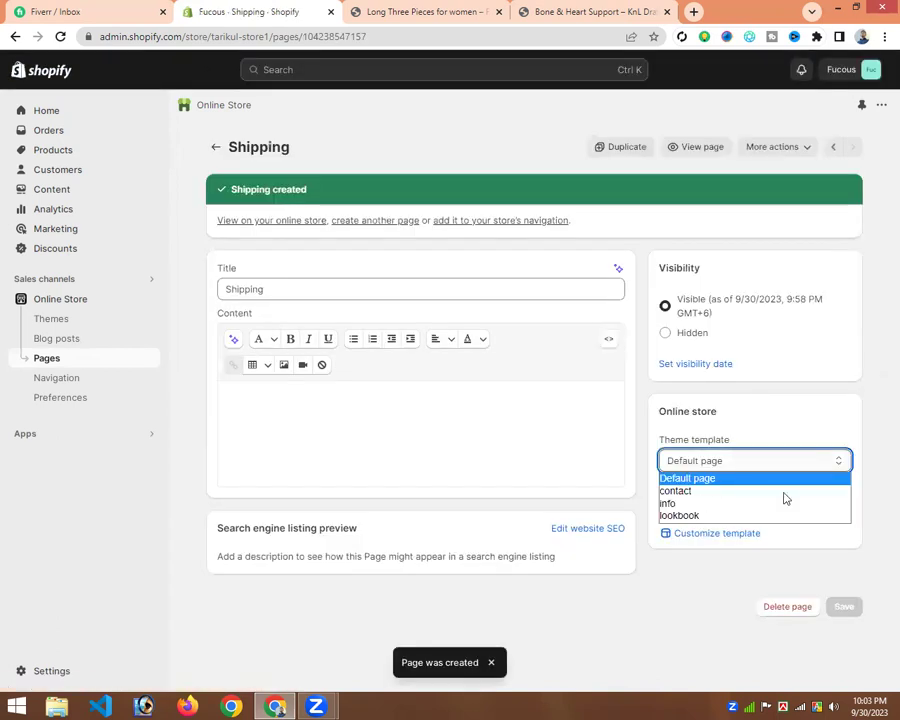
click(323, 193)
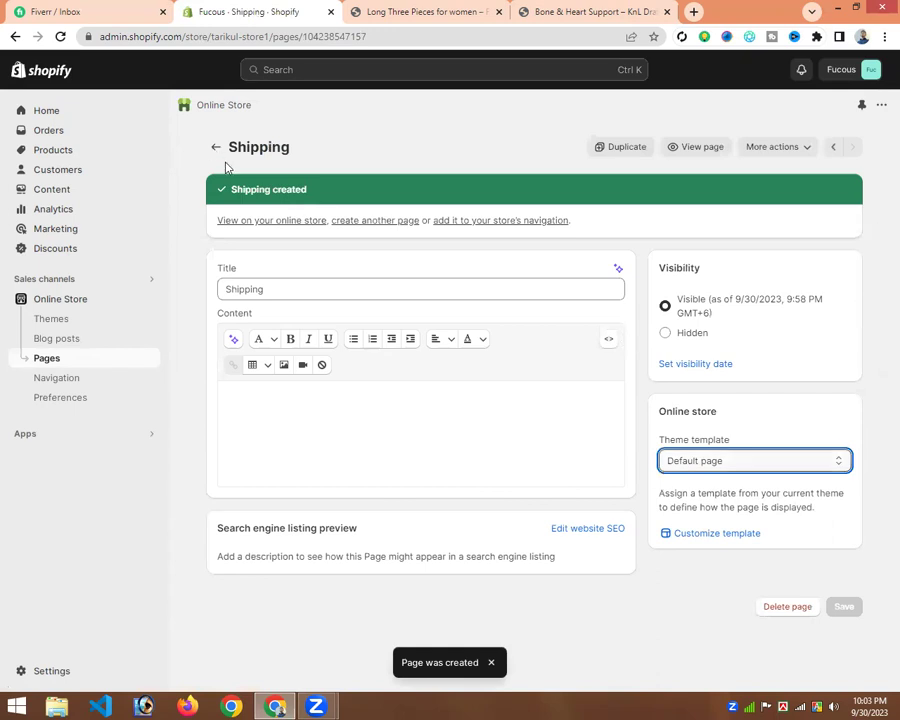
Step: Enter the placeholder text "fuhgilydliog8uy9iogu9esog8uldiaohcv,jkxzhzirldcsnylid8xydikuytkrixm8utgyei" as the Shipping page's content and save the page
click(275, 441)
text(fgliskaflishf)
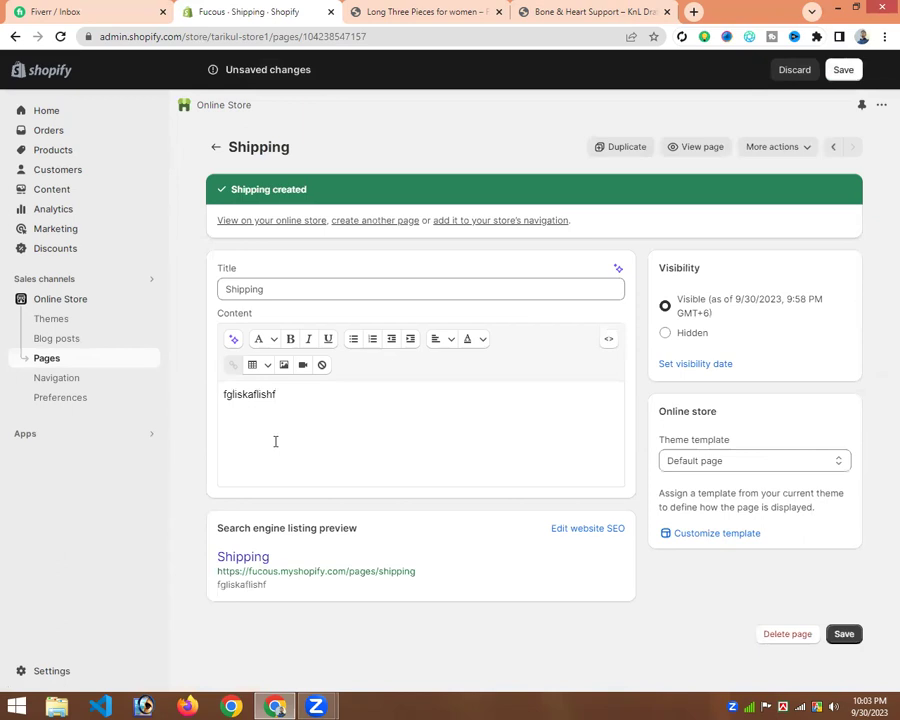
key(BackSpace)
key(BackSpace)
key(BackSpace)
key(BackSpace)
key(BackSpace)
key(BackSpace)
key(BackSpace)
key(BackSpace)
key(BackSpace)
text(uhgilydliog8uy)
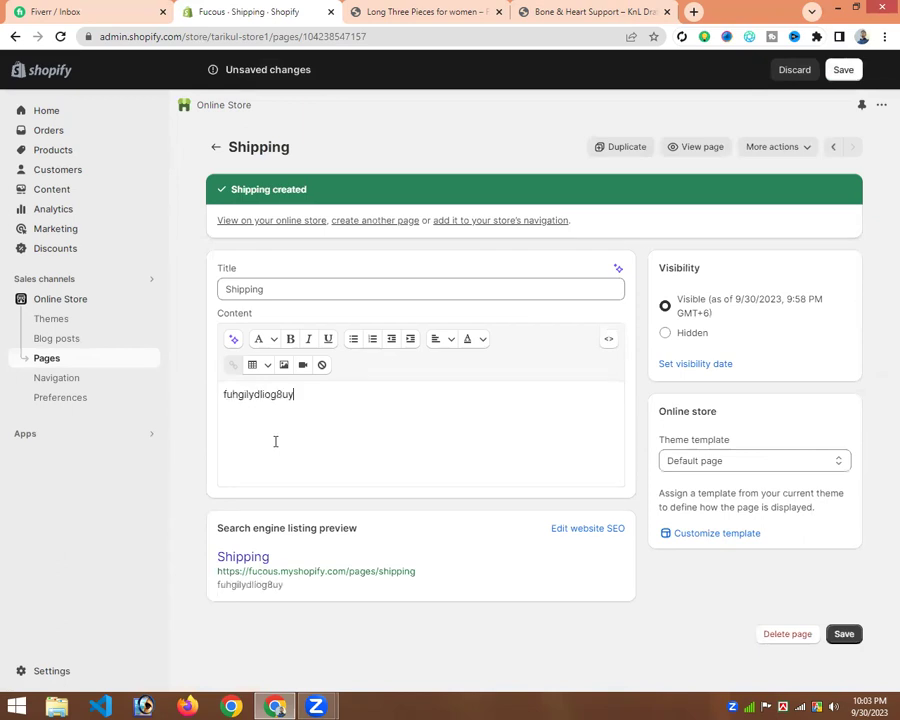
text(9iogu9esog8uldiaohcv,jkxzhzirldcsnylid8xydikuytkrixm8utgyei)
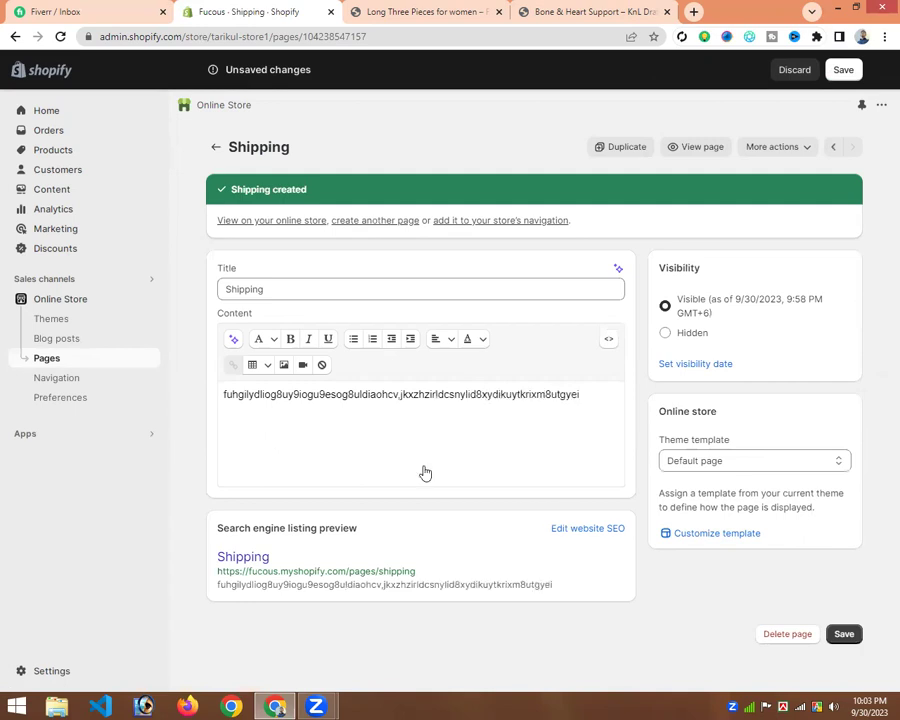
click(840, 633)
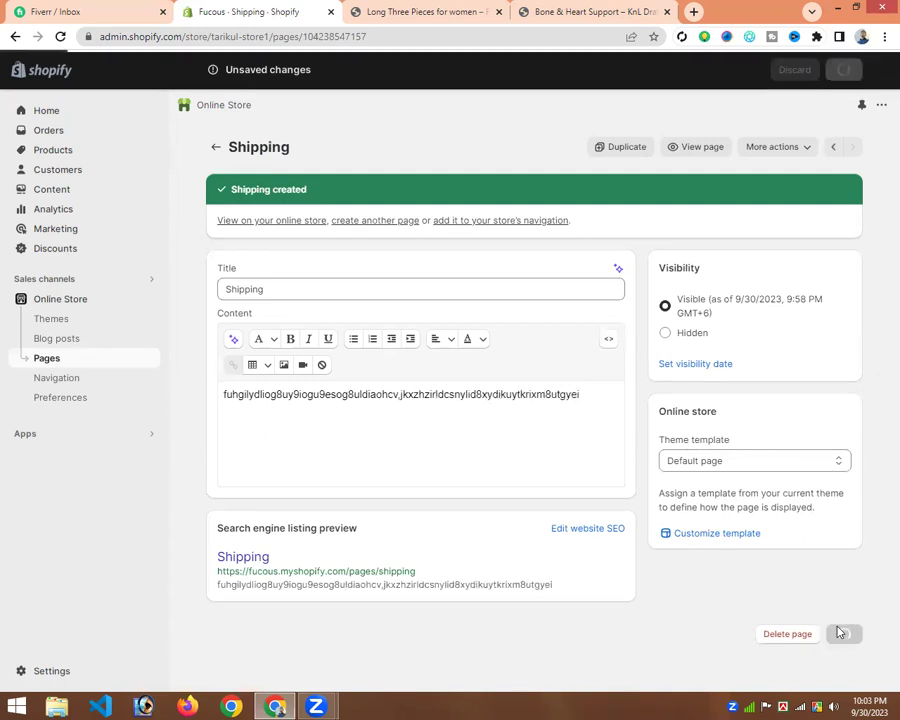
Step: Create and save another online store page titled Return and Refund, leaving its content empty
click(216, 152)
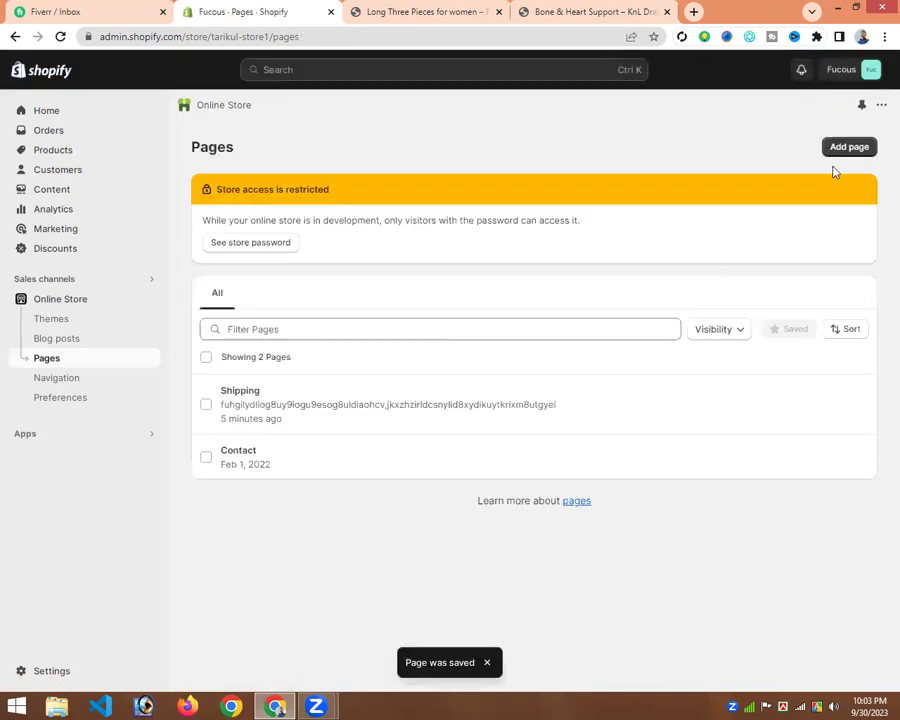
click(855, 150)
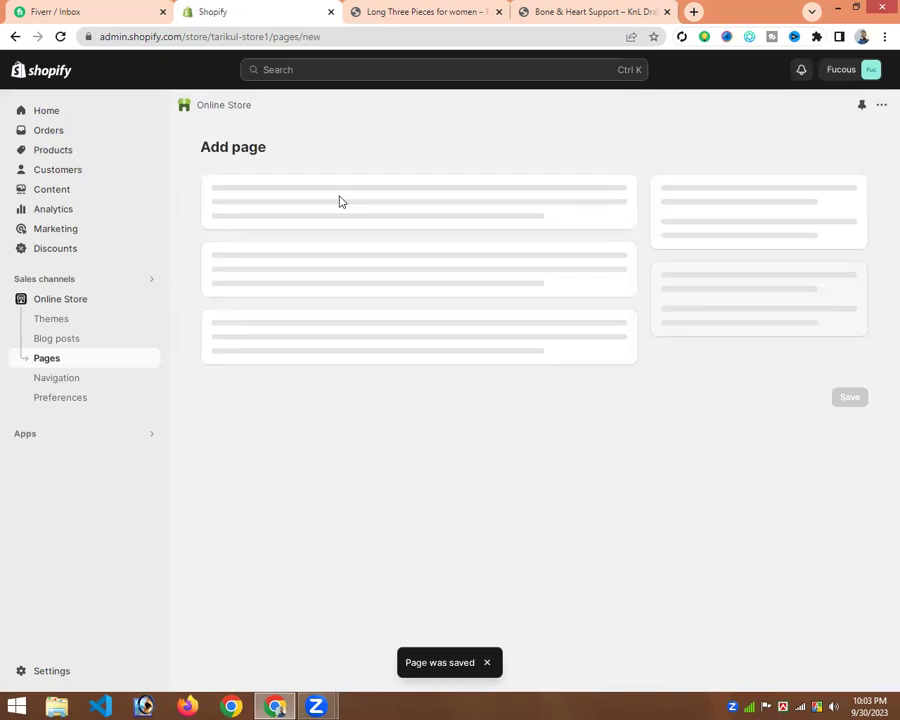
click(292, 324)
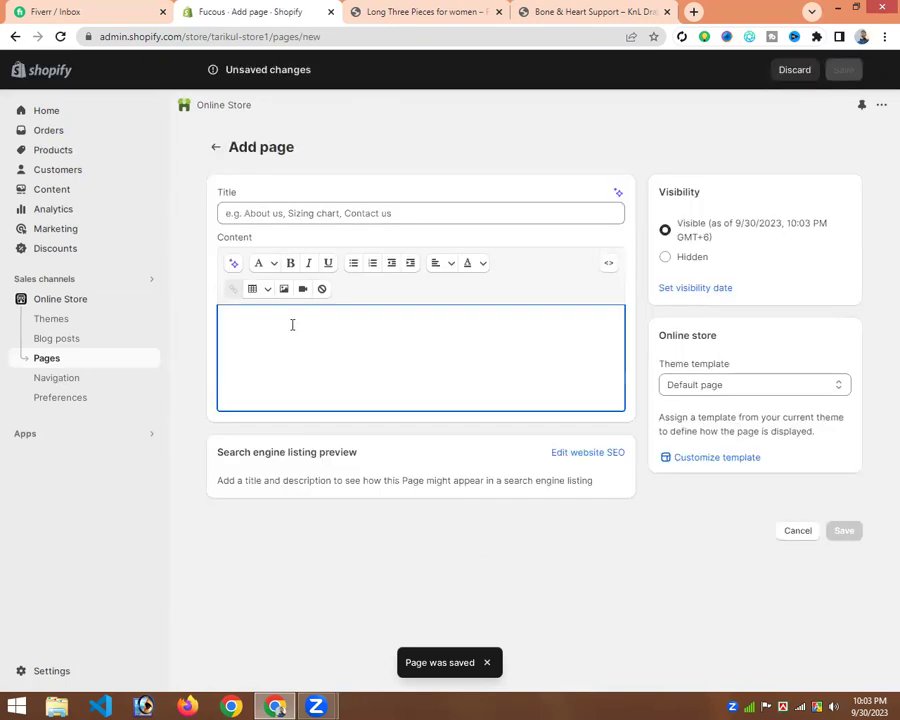
click(322, 213)
text(Re)
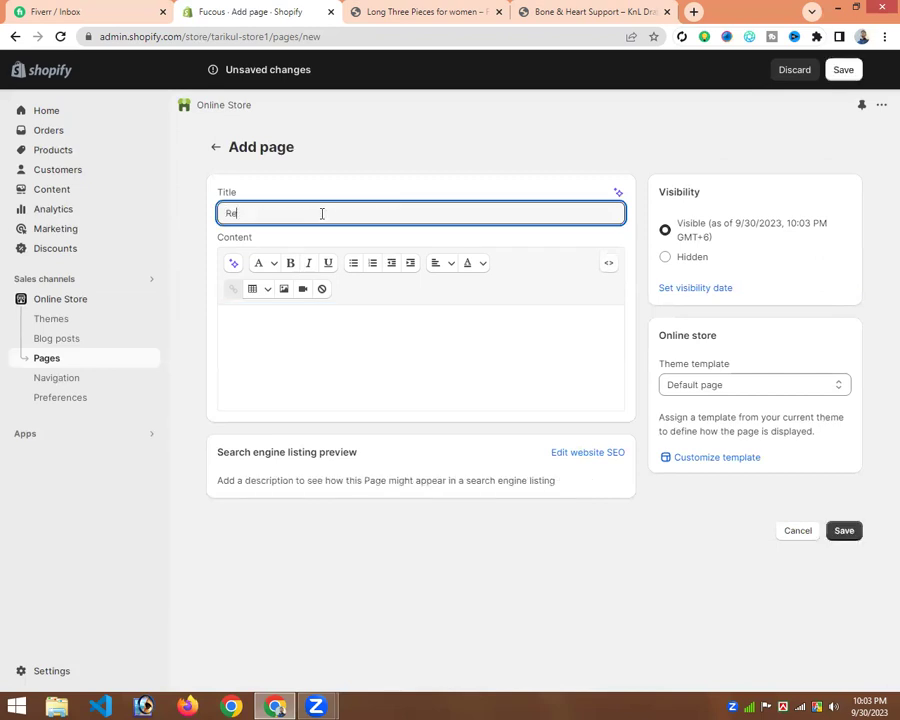
text(turn and Refund)
click(344, 335)
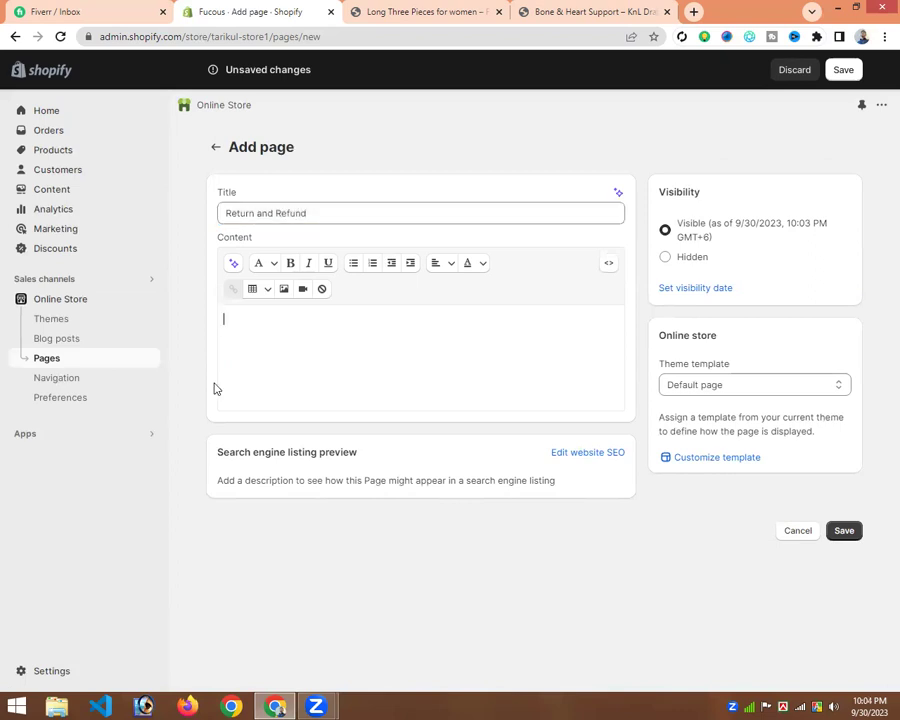
click(845, 535)
click(338, 348)
click(843, 534)
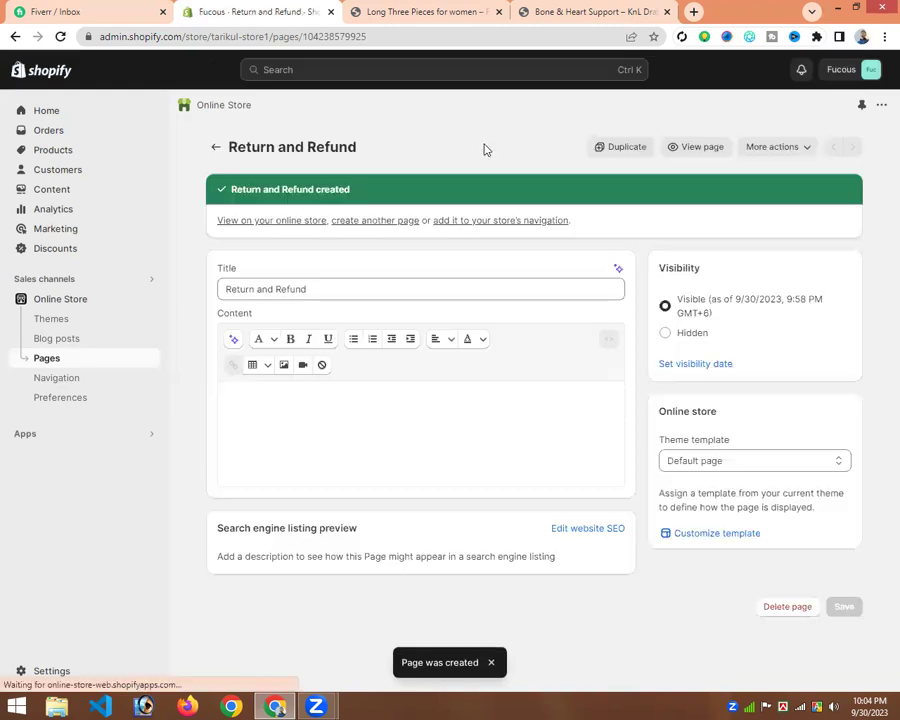
Step: Open the store's policy settings and create the written return and refund policy from the template
click(216, 147)
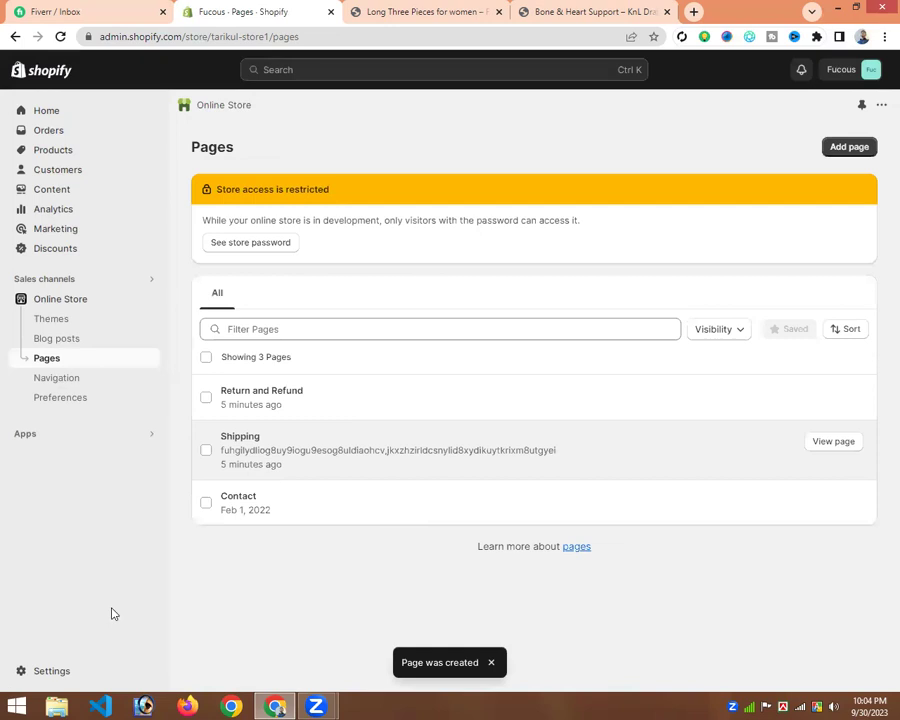
click(51, 671)
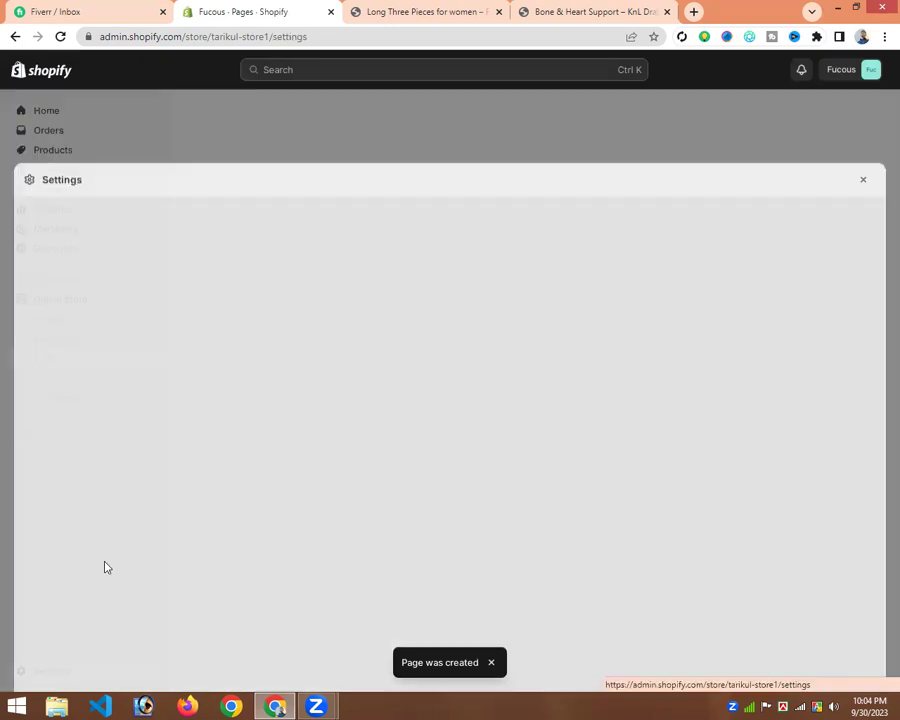
scroll(141, 482, down, 5)
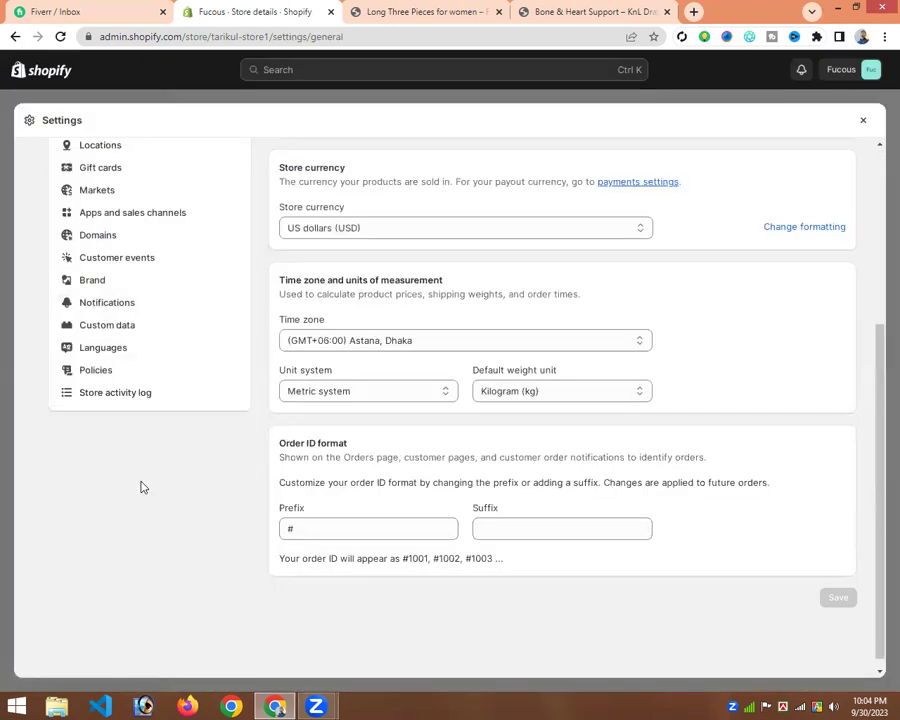
click(120, 369)
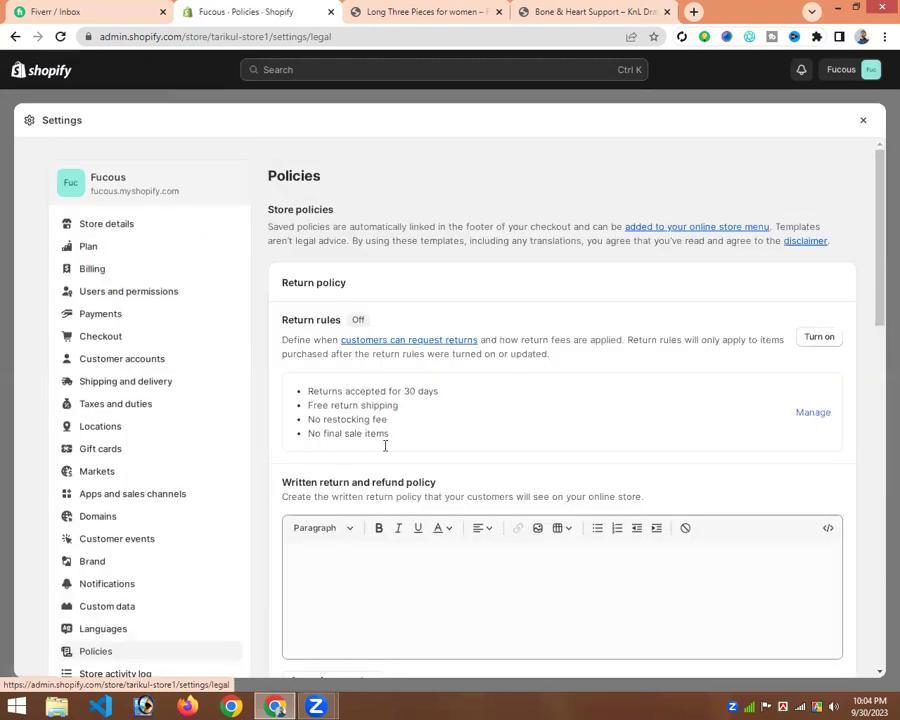
scroll(385, 446, down, 3)
scroll(329, 274, down, 1)
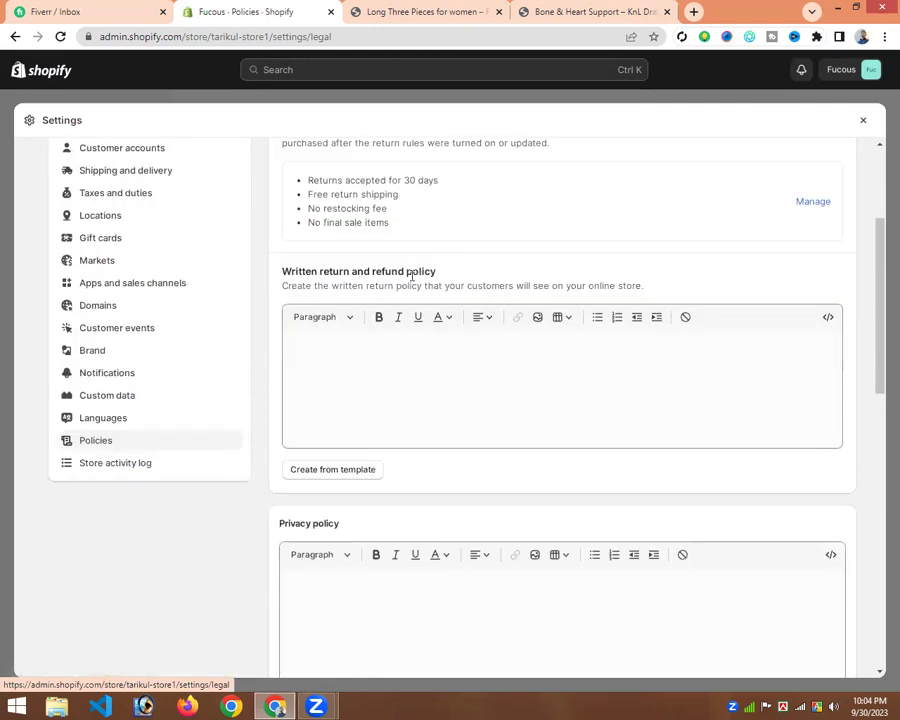
click(341, 472)
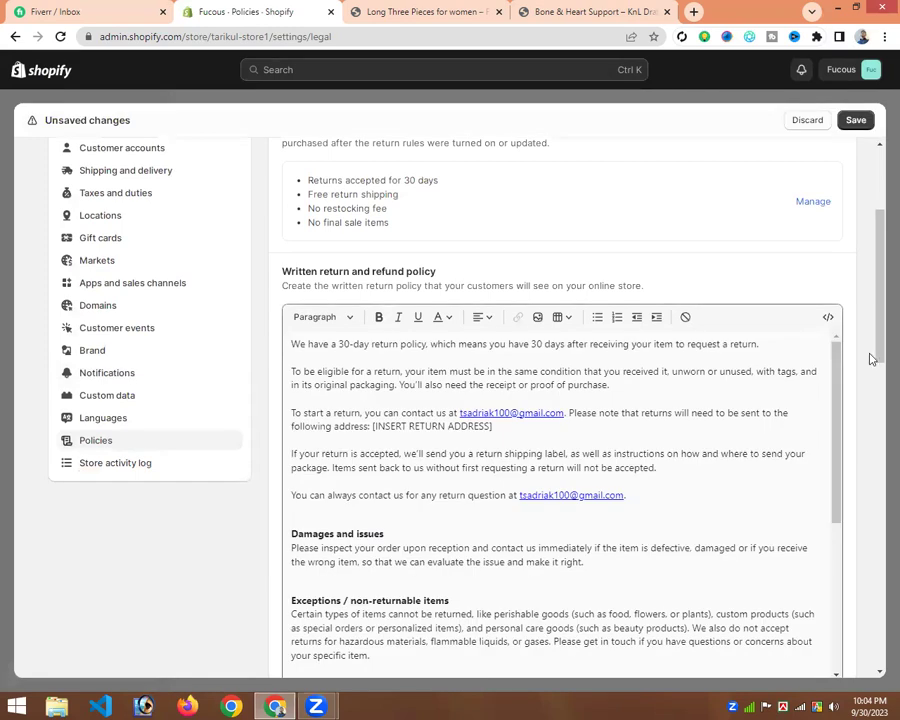
Step: Review the template text of the written return and refund policy through to its Refunds section and save the store policies
scroll(875, 370, down, 3)
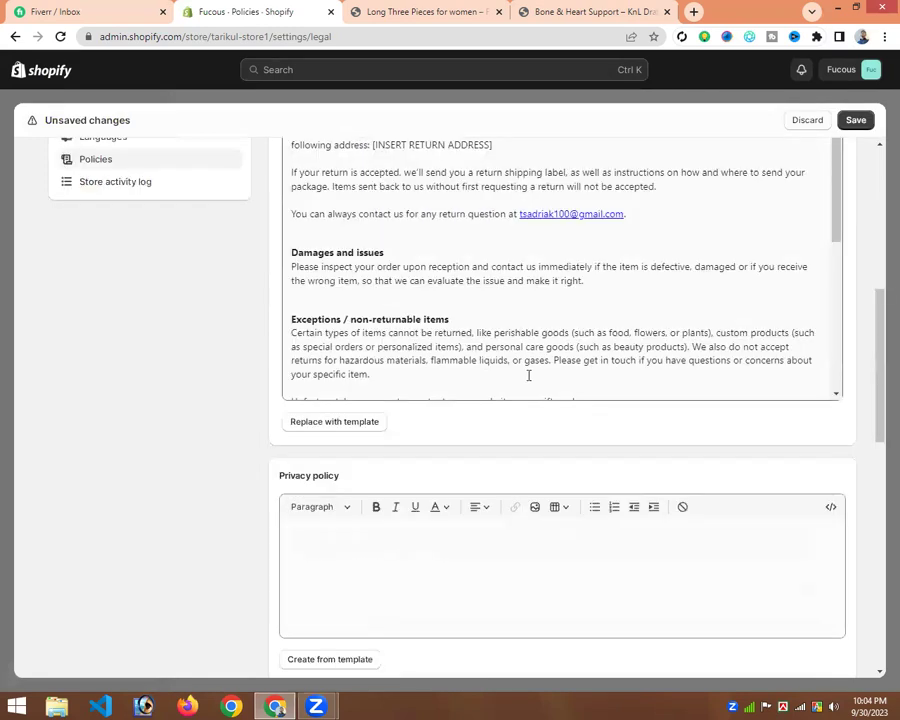
scroll(529, 375, up, 3)
click(838, 388)
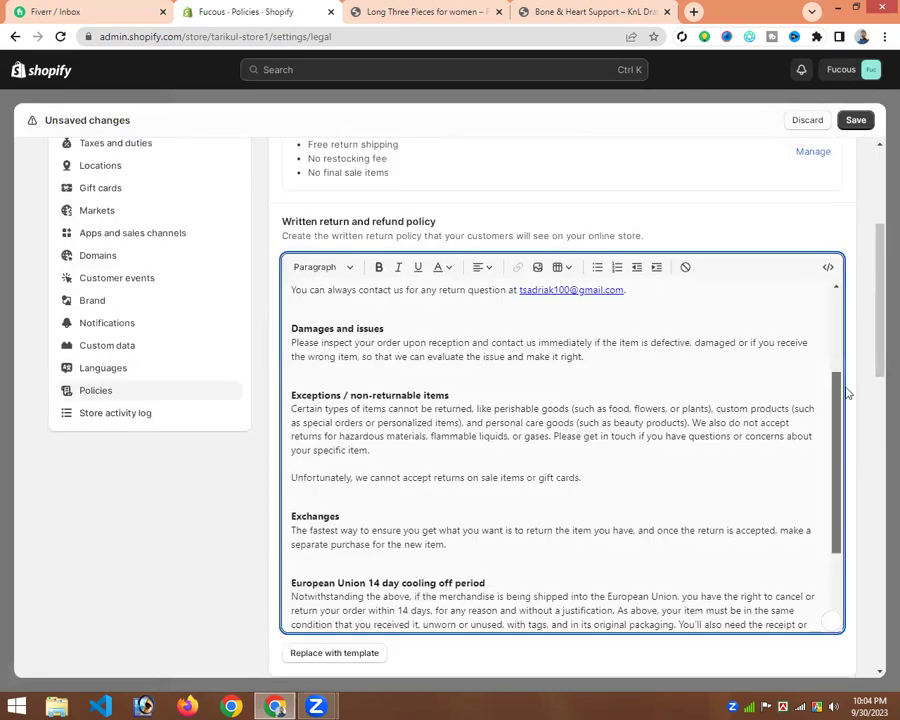
drag(844, 476, 852, 576)
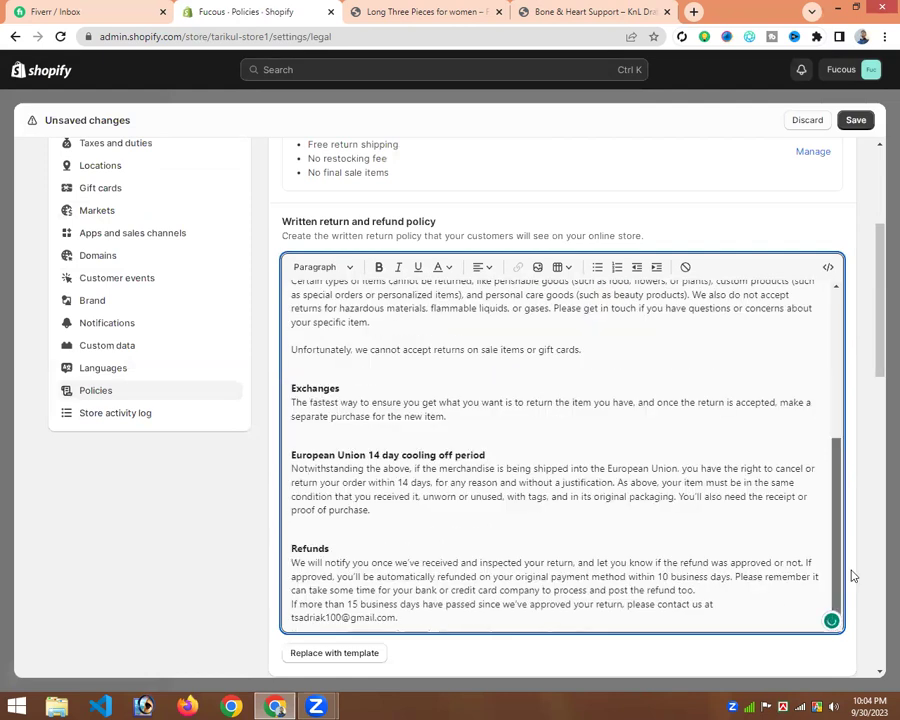
click(857, 121)
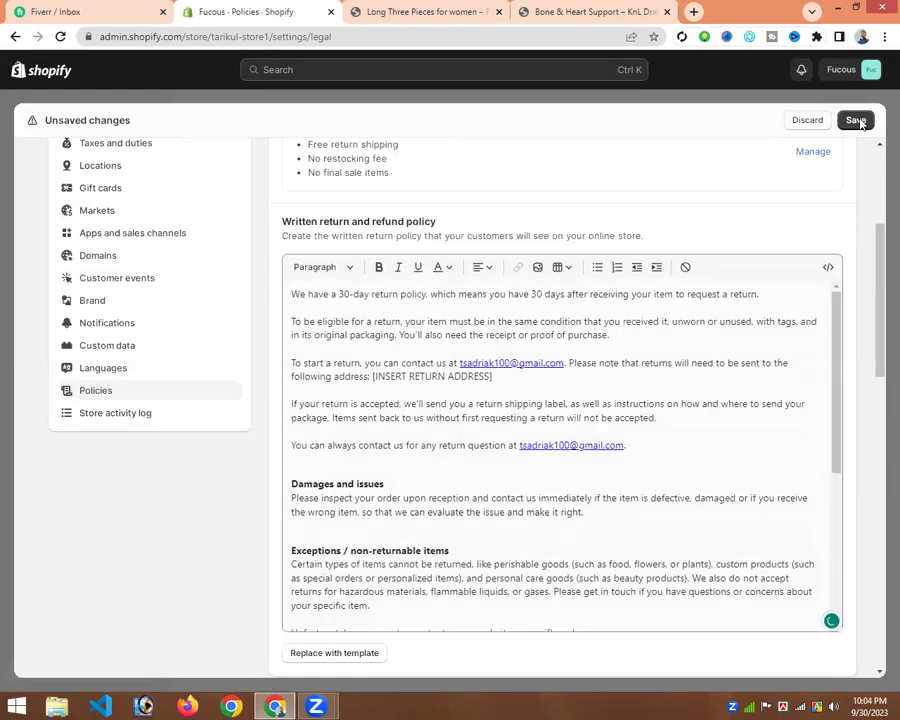
click(858, 121)
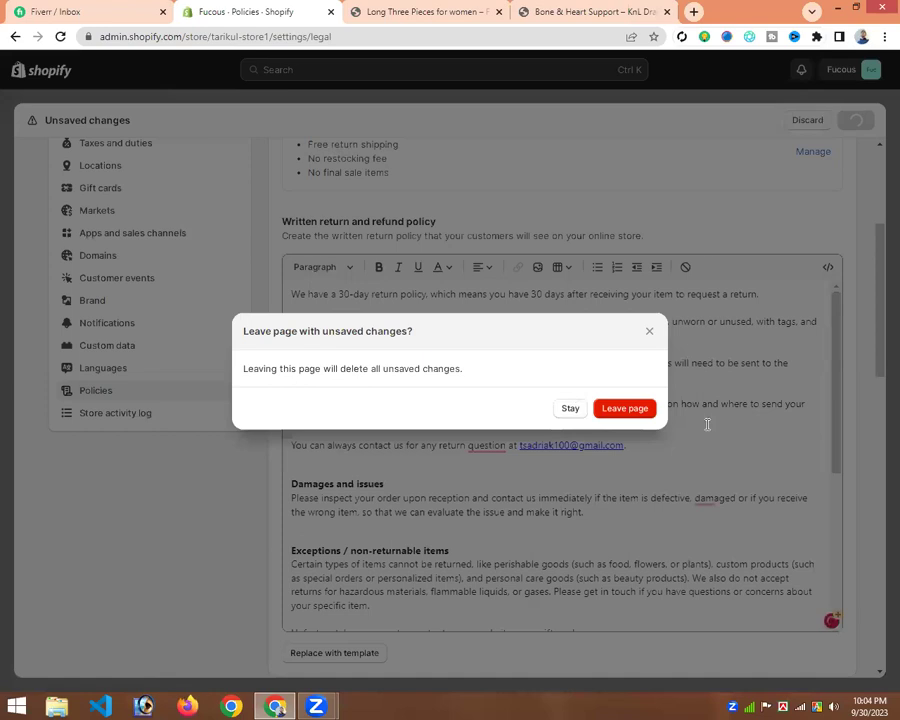
Step: Copy the entire written return and refund policy text and close the store settings
scroll(483, 480, down, 1)
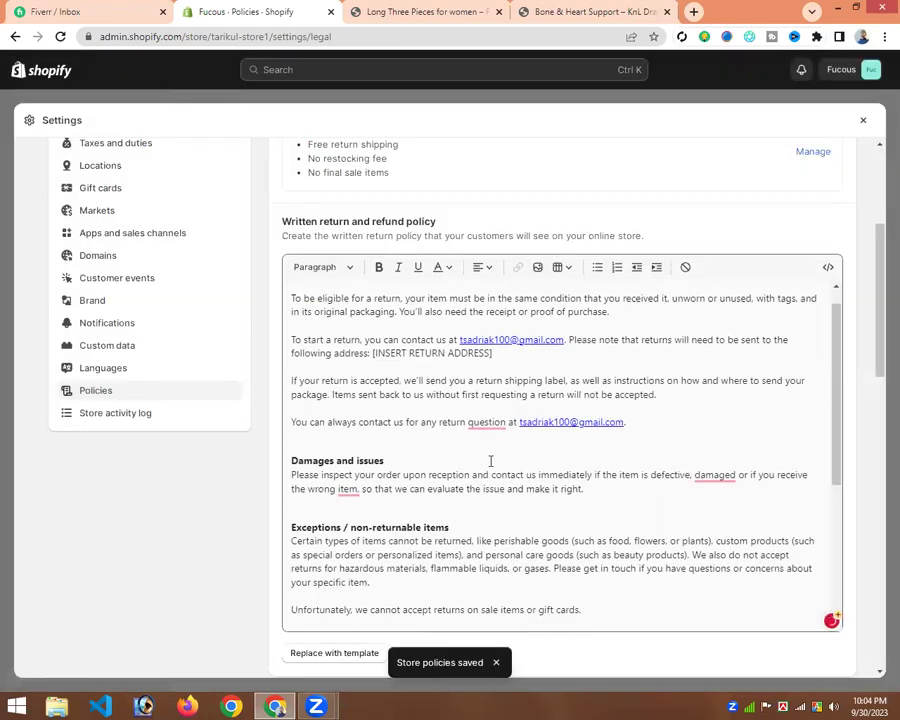
scroll(490, 461, up, 3)
scroll(461, 476, down, 2)
click(508, 491)
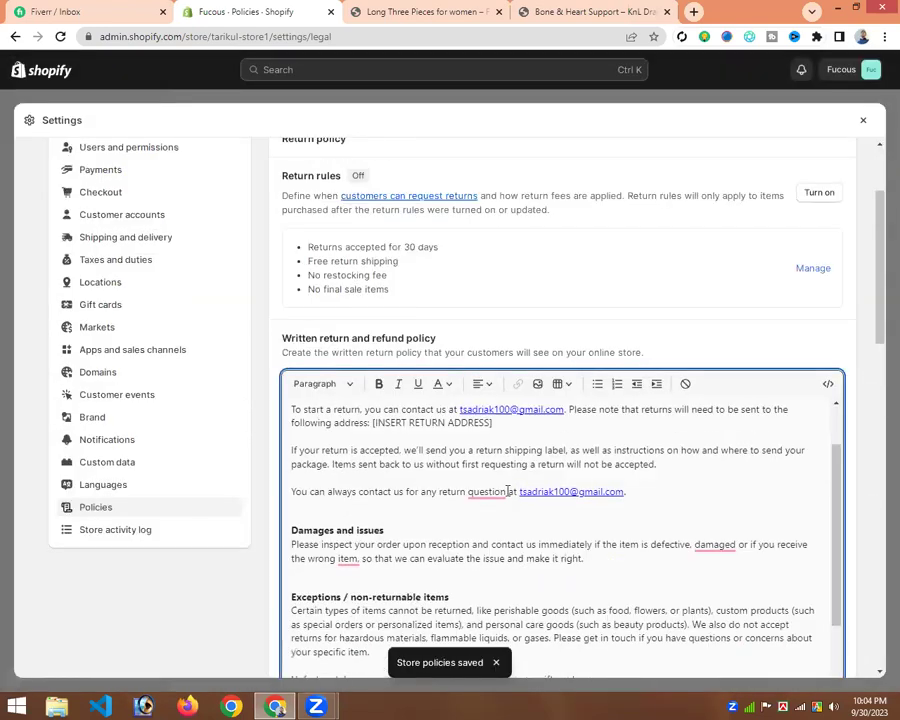
key(ctrl+a)
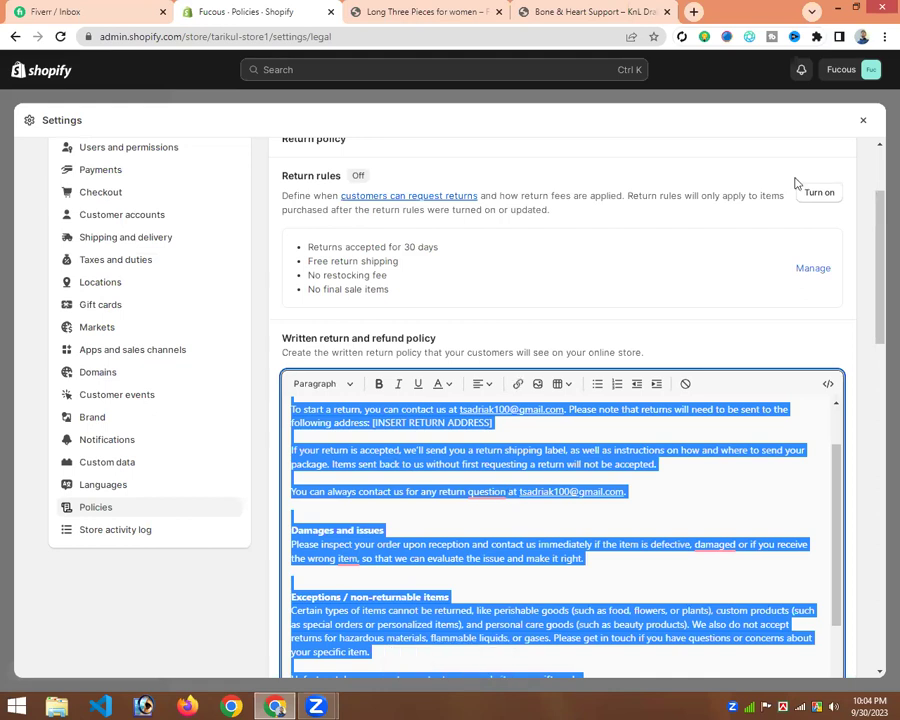
click(863, 120)
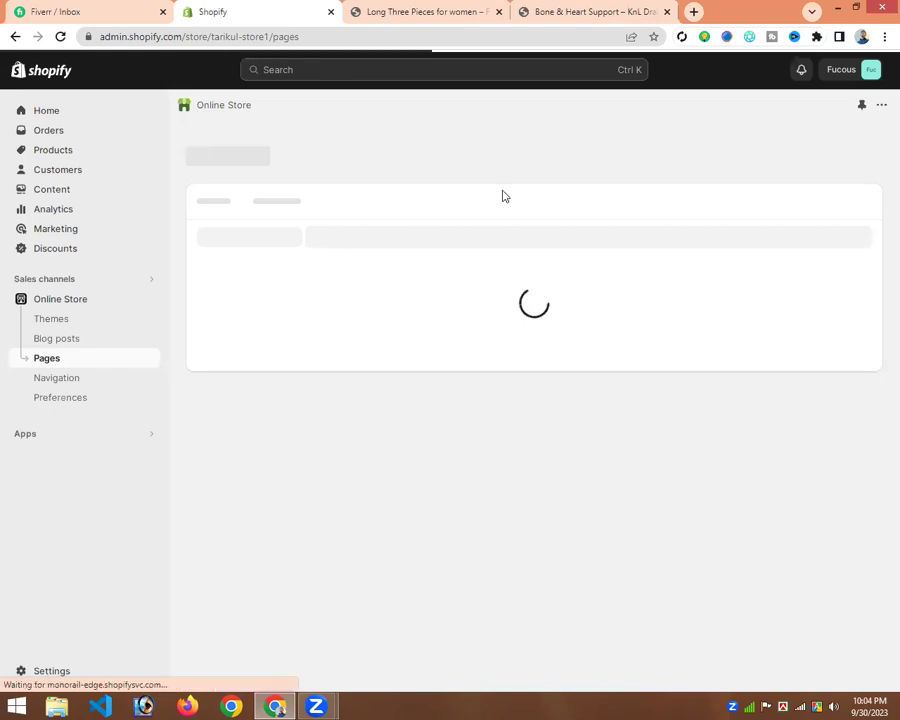
Step: Paste the copied policy text into the Return and Refund page's content, save the page, and review the pasted text
click(68, 379)
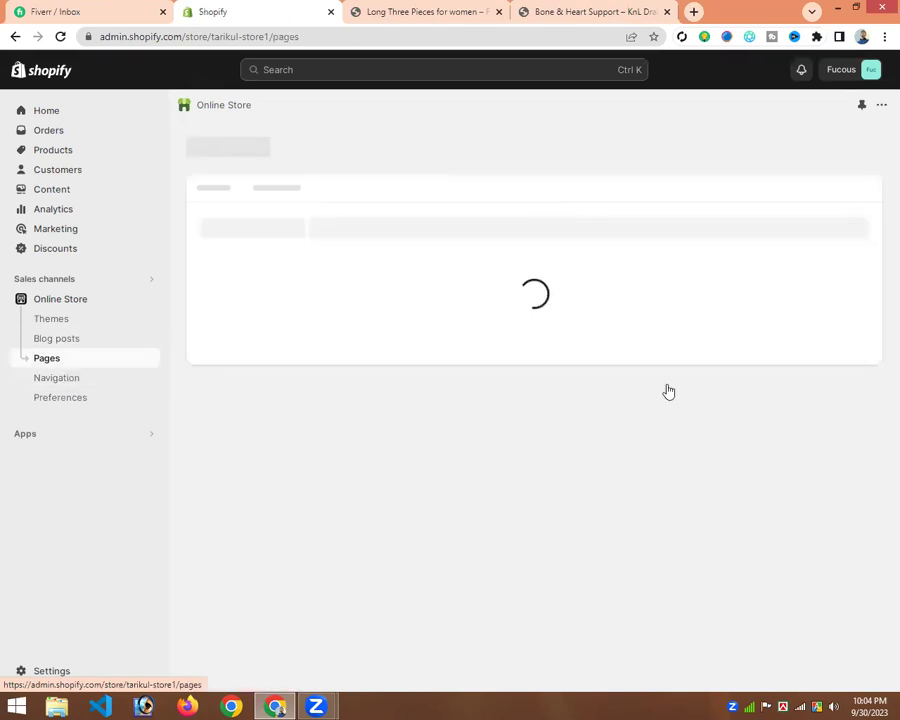
click(299, 442)
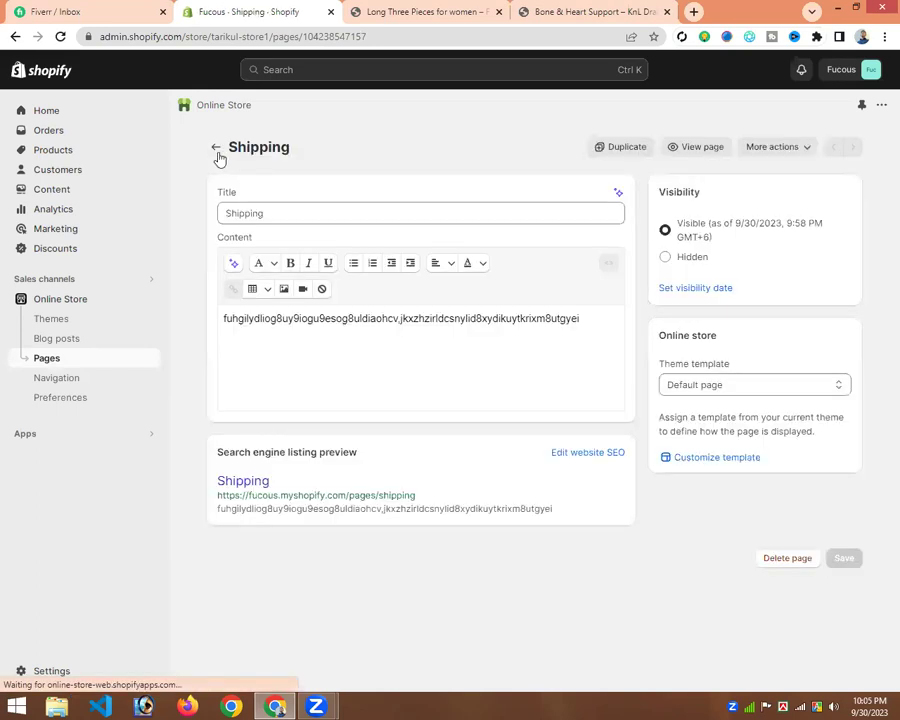
click(216, 150)
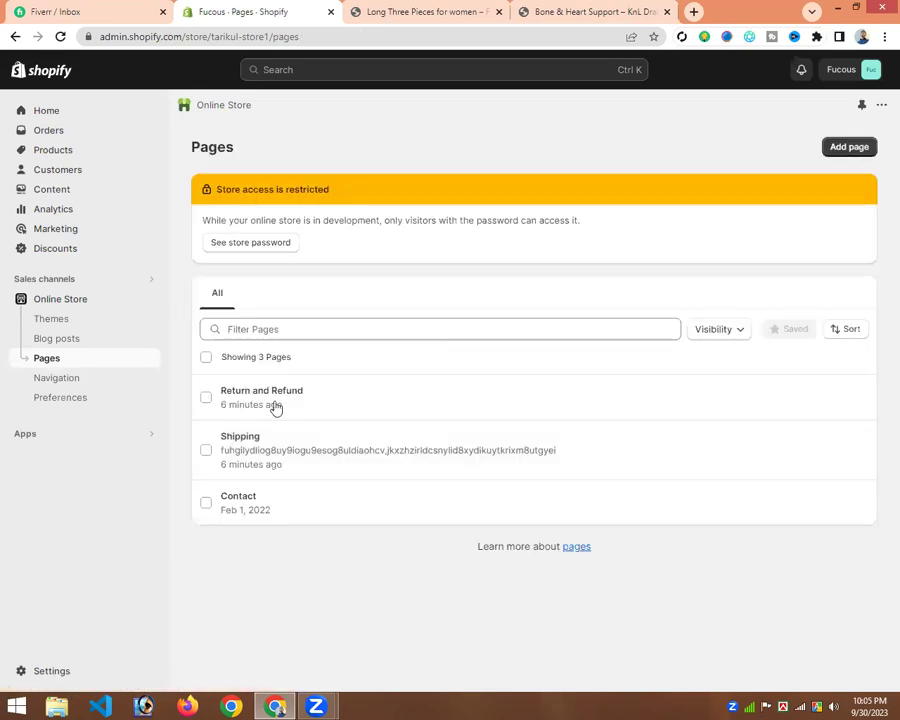
click(277, 402)
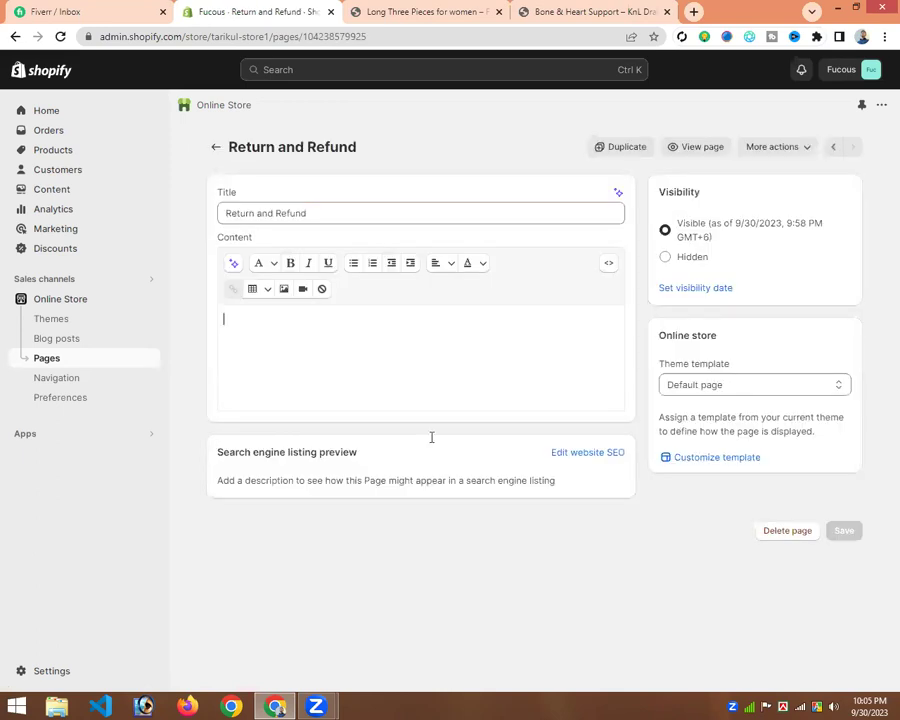
key(ctrl+v)
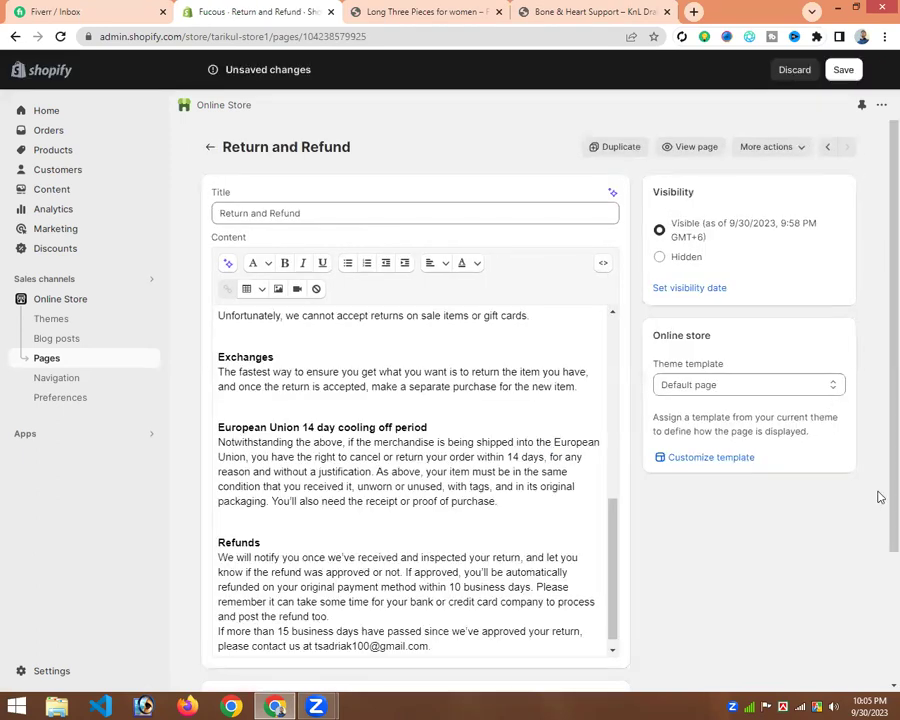
scroll(879, 497, down, 2)
click(836, 666)
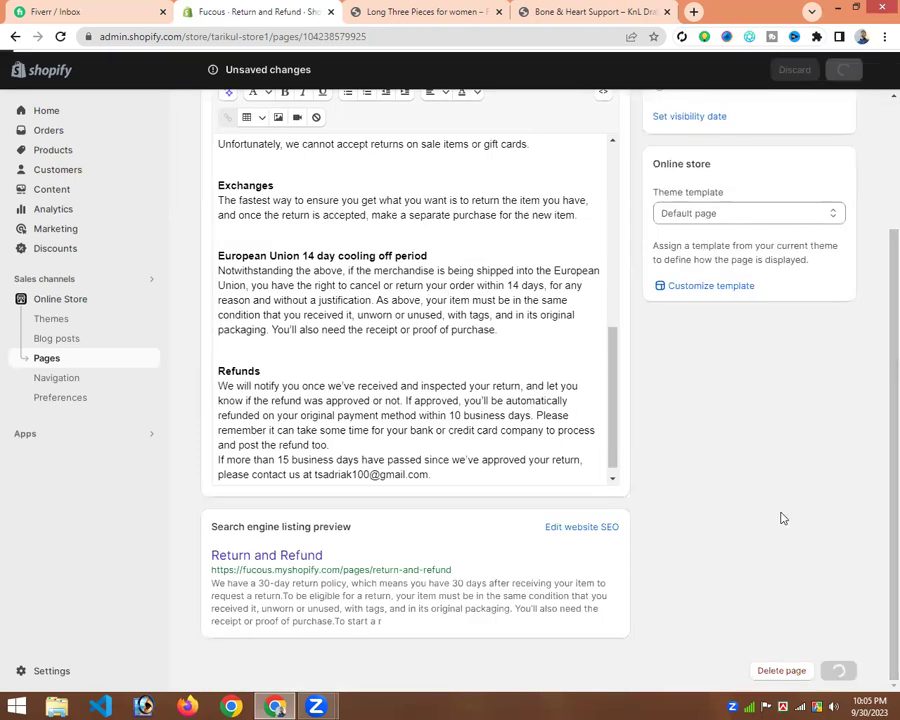
scroll(575, 522, up, 10)
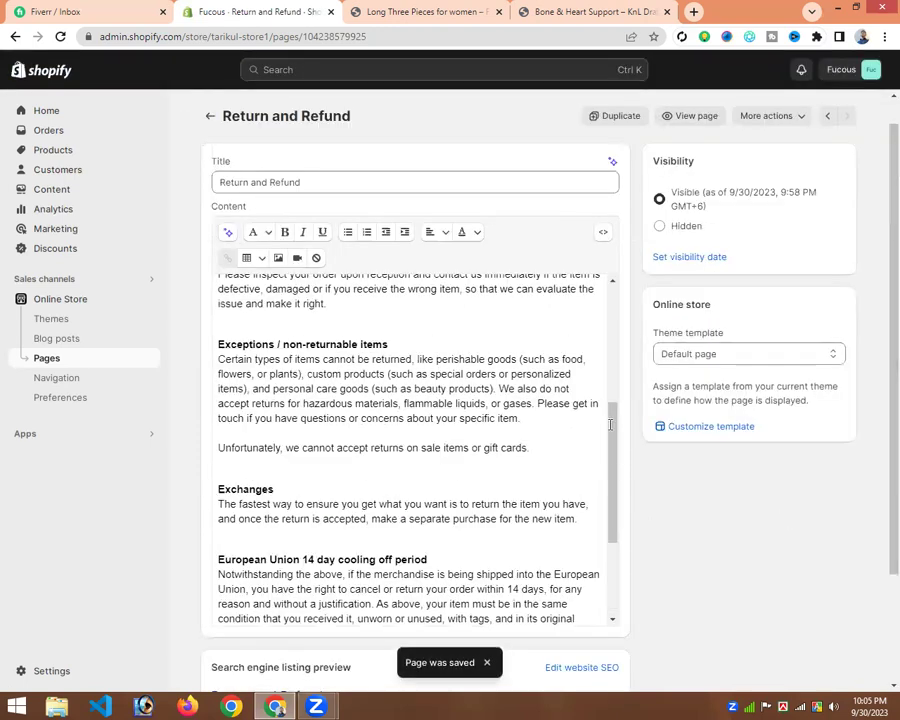
scroll(510, 431, down, 10)
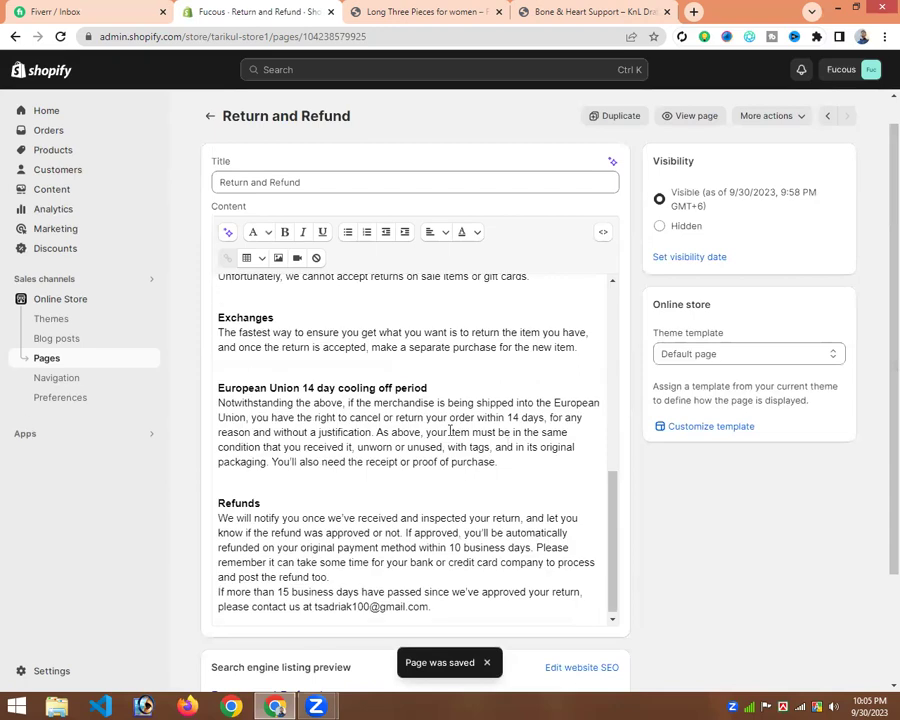
scroll(478, 443, down, 1)
scroll(511, 432, up, 3)
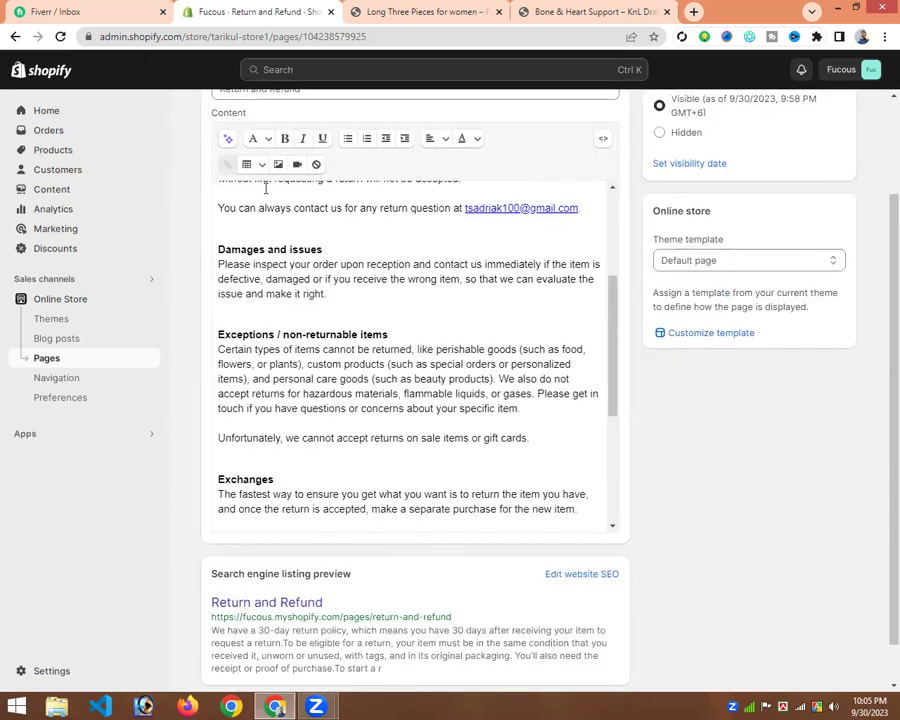
scroll(265, 188, up, 5)
scroll(210, 156, up, 1)
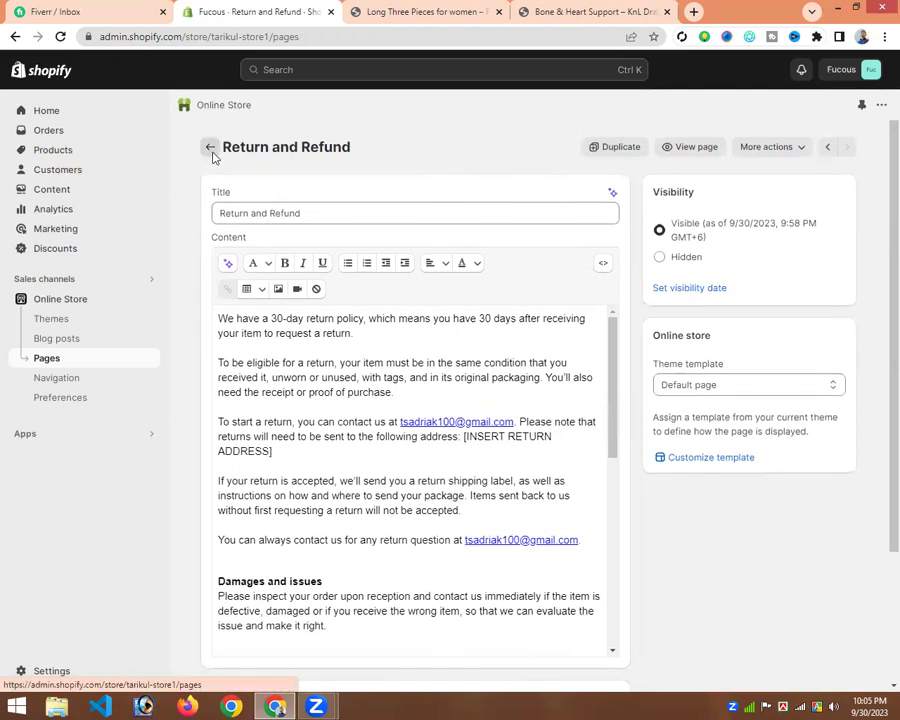
Step: Leave the Return and Refund page and open the store's policy settings
click(210, 148)
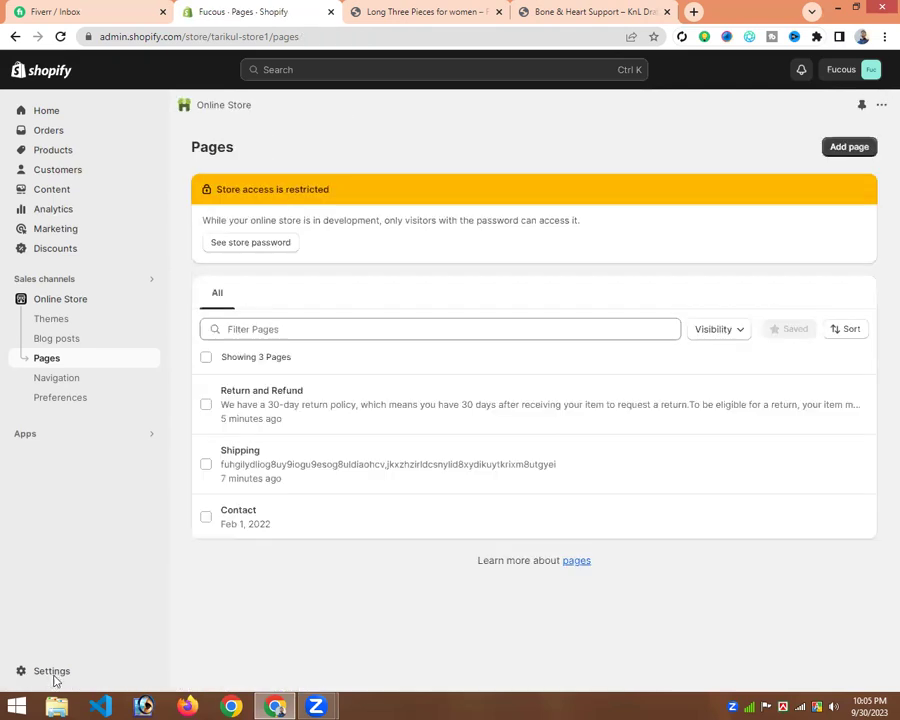
click(52, 672)
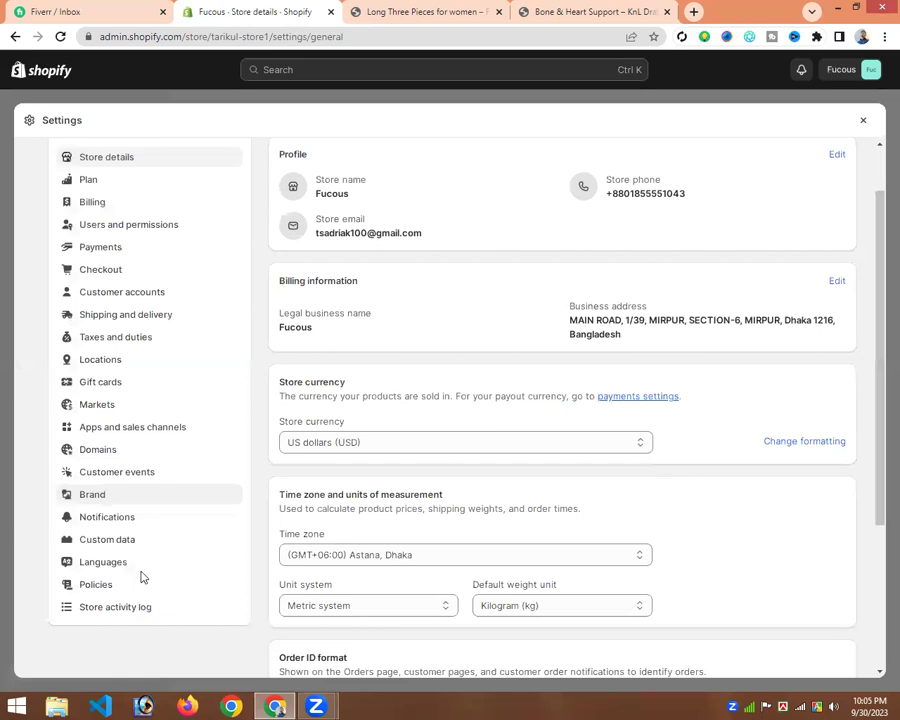
scroll(141, 577, down, 1)
click(132, 508)
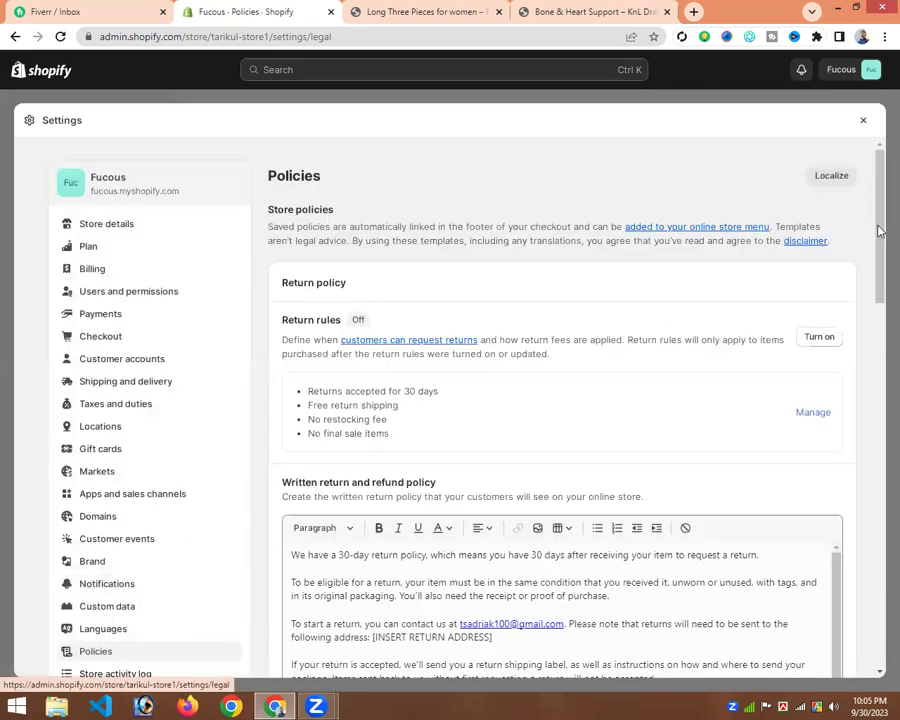
Step: Fill the empty shipping policy with a line of random placeholder text beginning with "KJHDG"
scroll(878, 645, down, 10)
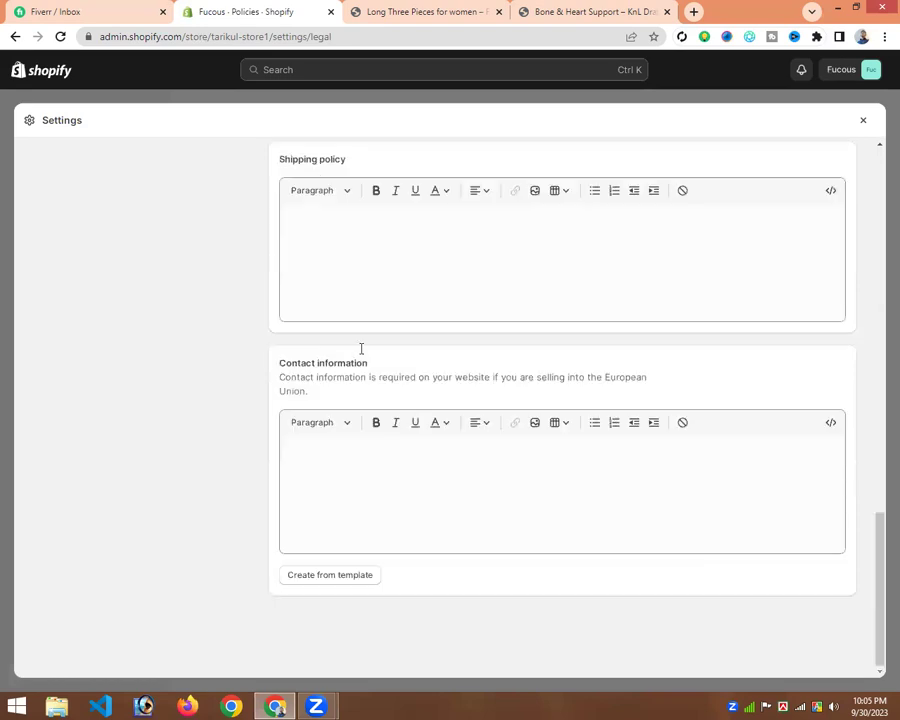
scroll(360, 340, up, 1)
click(358, 331)
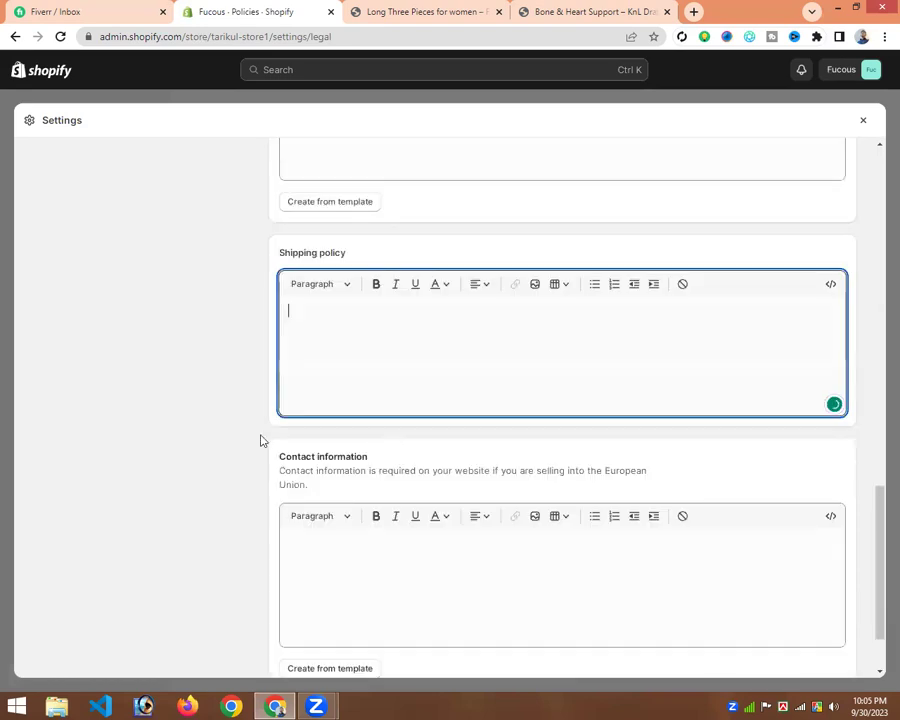
scroll(335, 241, up, 1)
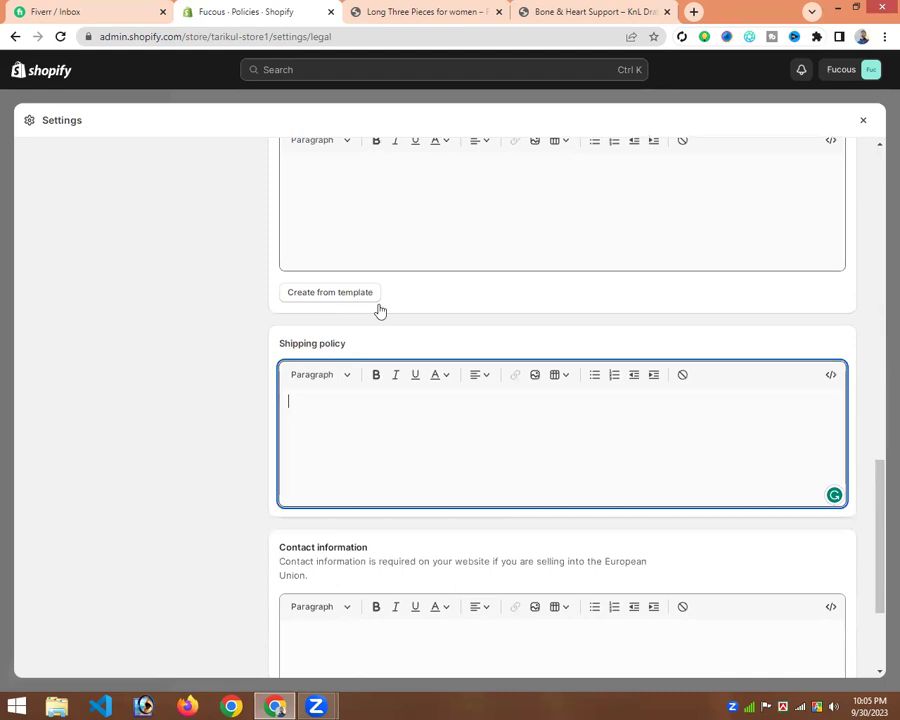
scroll(330, 435, down, 1)
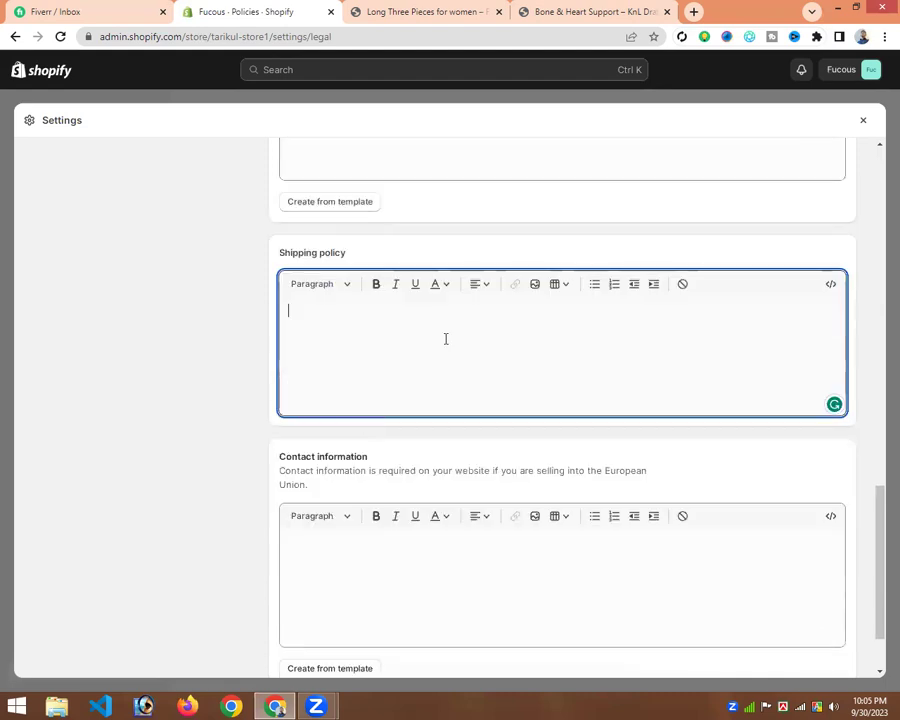
text(KJHDG.duzfhlsxiknnnnnnnnnzymir7tzy)
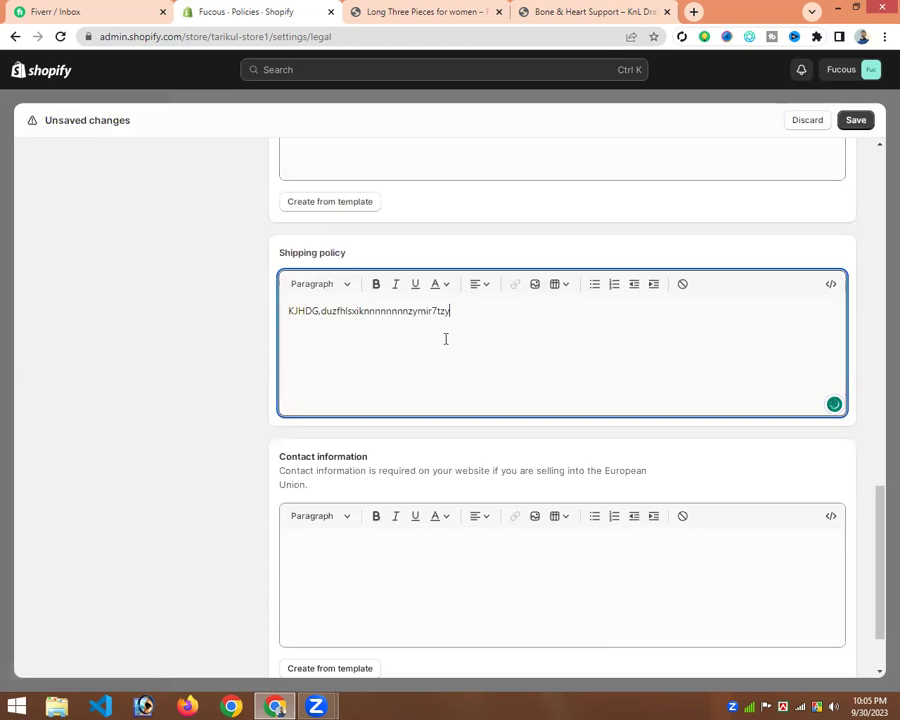
text(zyzyzyzyzyzyzyzyzyzyzyzyzyzyzyzyzyzyzy8wisuaefds)
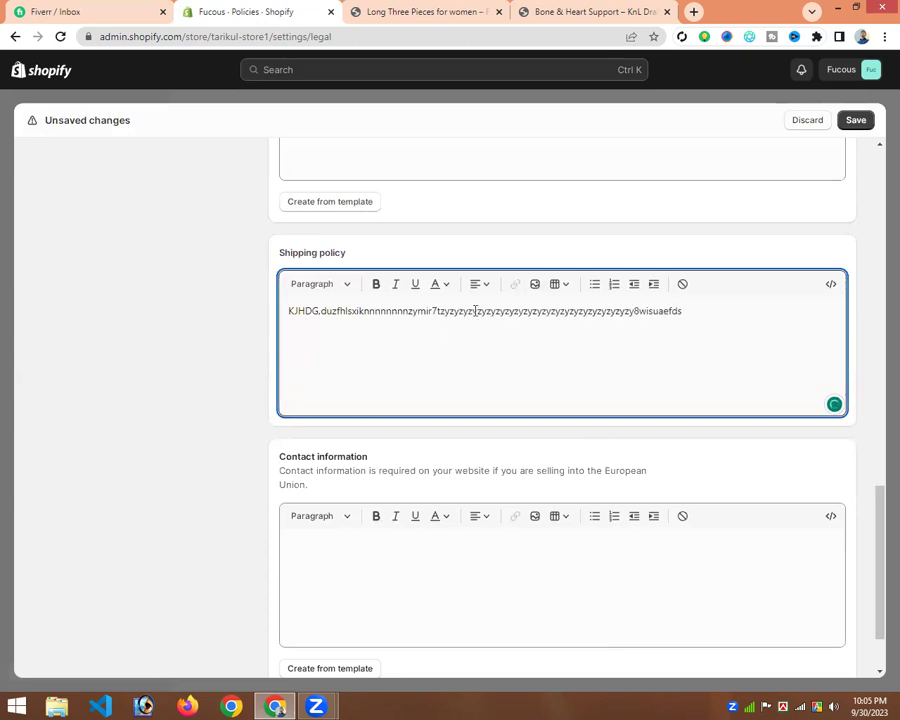
Step: Copy the whole placeholder line from the shipping policy, save the store policies, and close the settings
double_click(475, 311)
click(416, 311)
triple_click(402, 313)
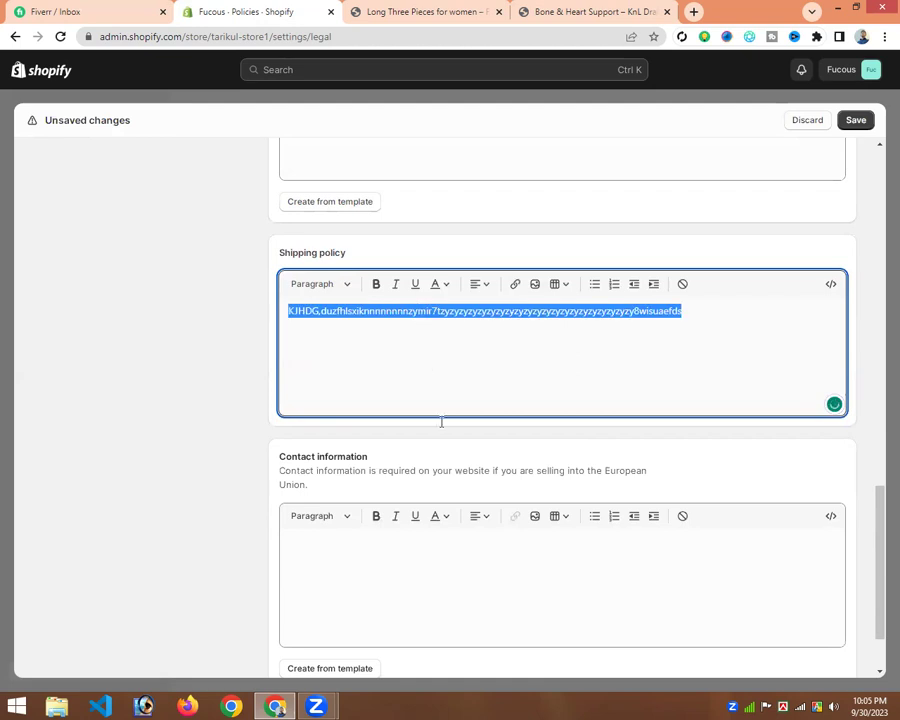
key(ctrl+v)
key(ctrl+z)
right_click(446, 316)
click(857, 118)
click(857, 118)
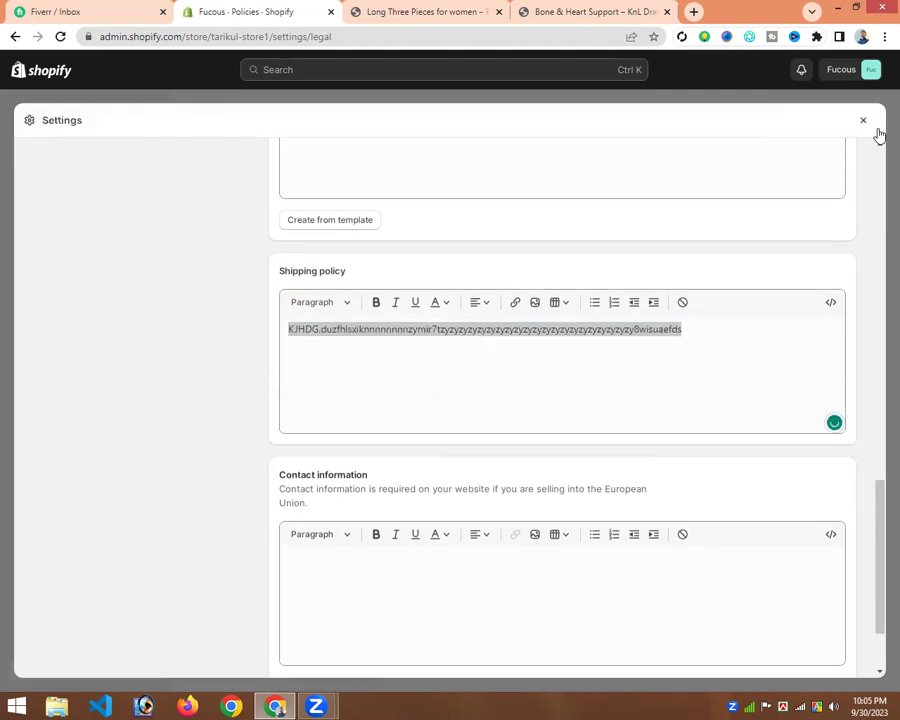
click(860, 118)
Step: Check the content of the Return and Refund page and return to the page list
click(32, 306)
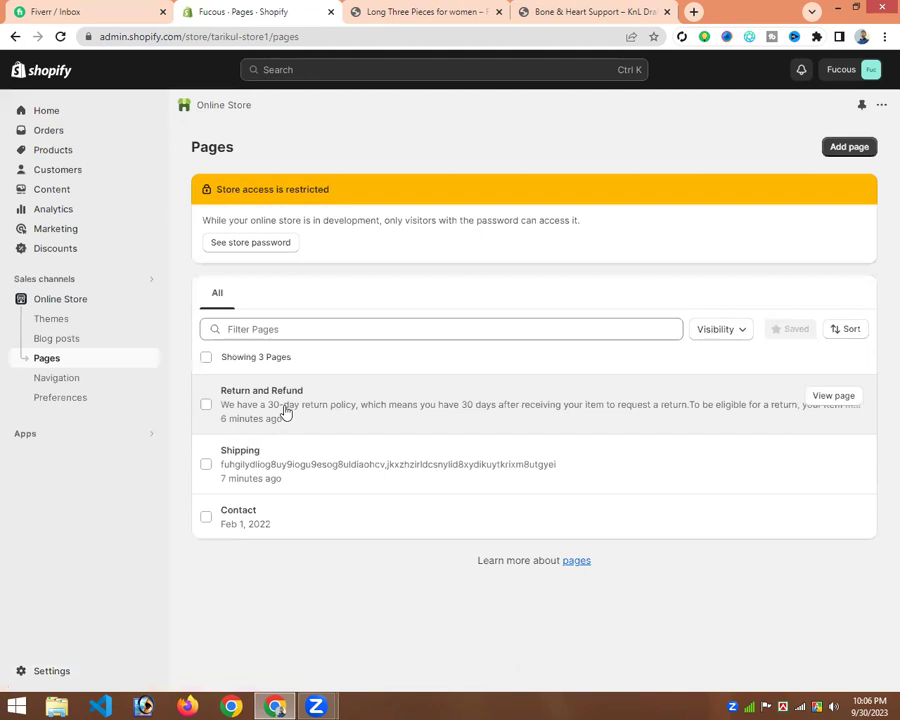
click(285, 413)
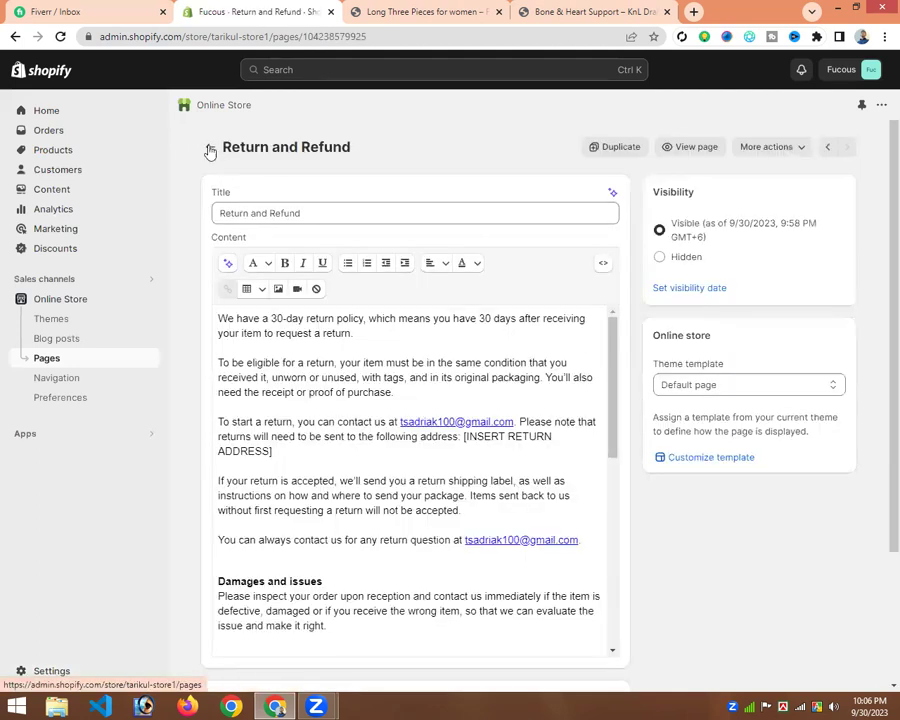
click(207, 148)
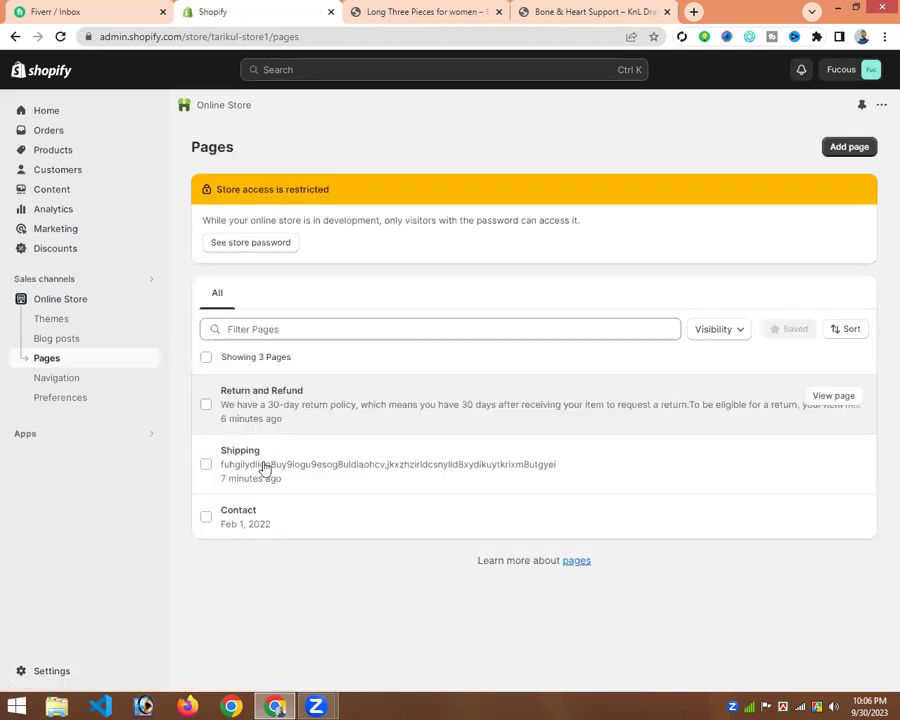
Step: Replace the Shipping page's content with the copied shipping policy text and save the page
click(265, 466)
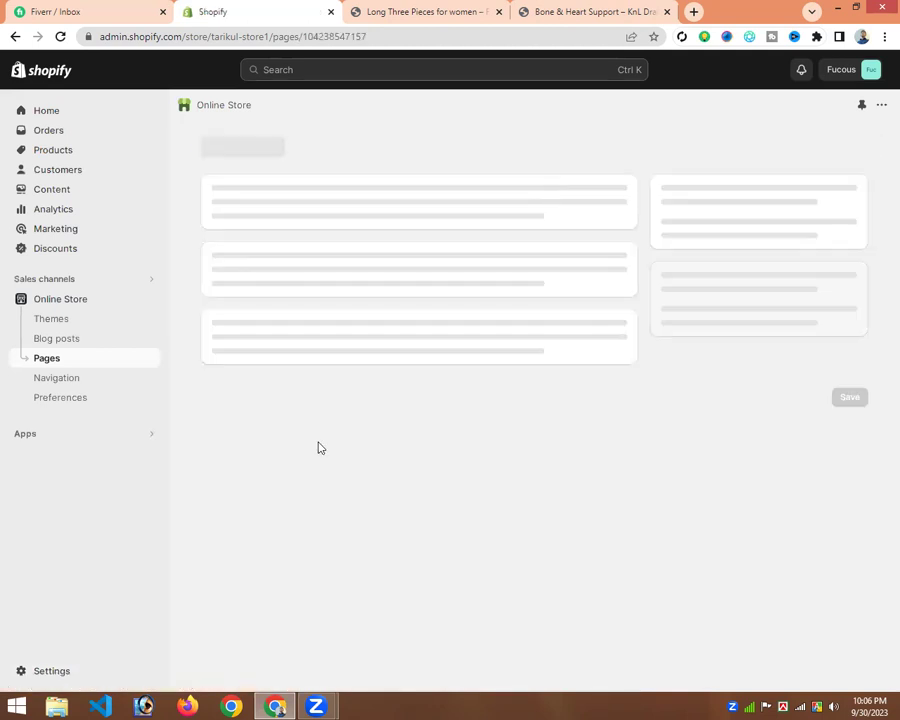
double_click(368, 325)
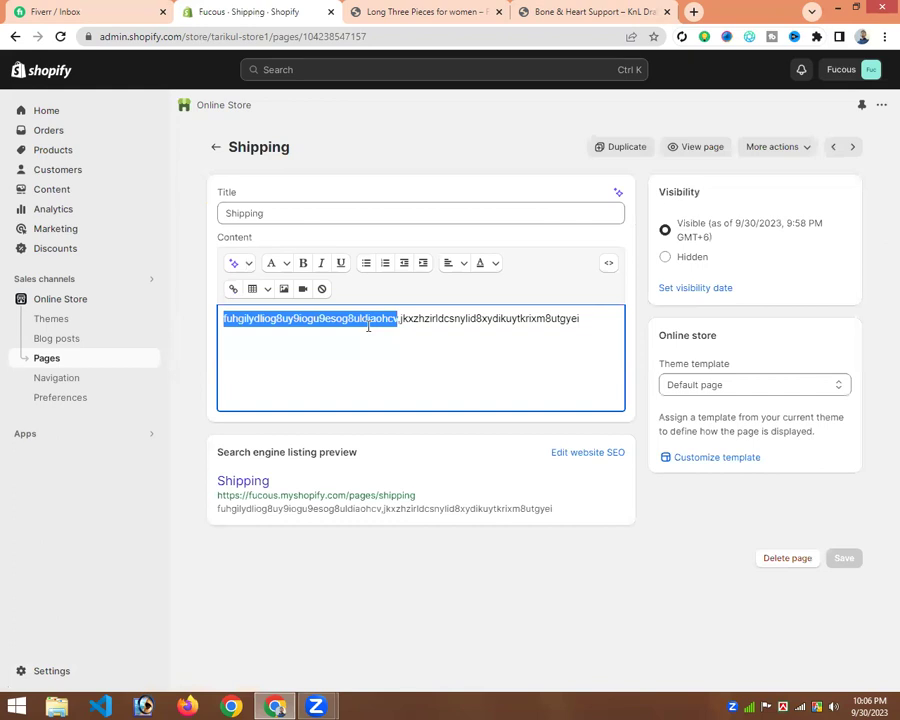
key(ctrl+a)
key(ctrl+v)
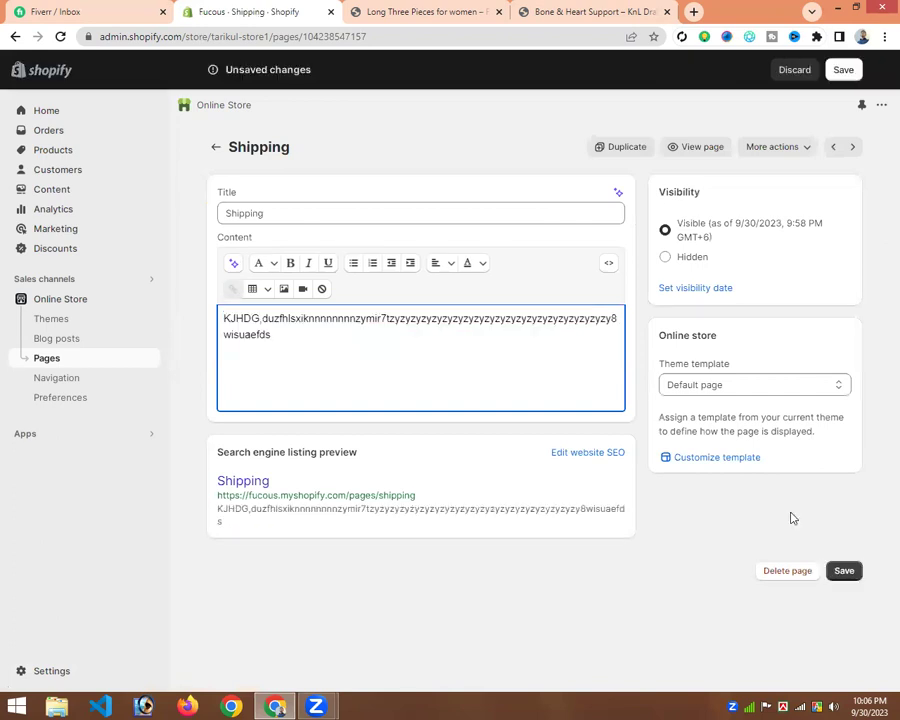
click(843, 572)
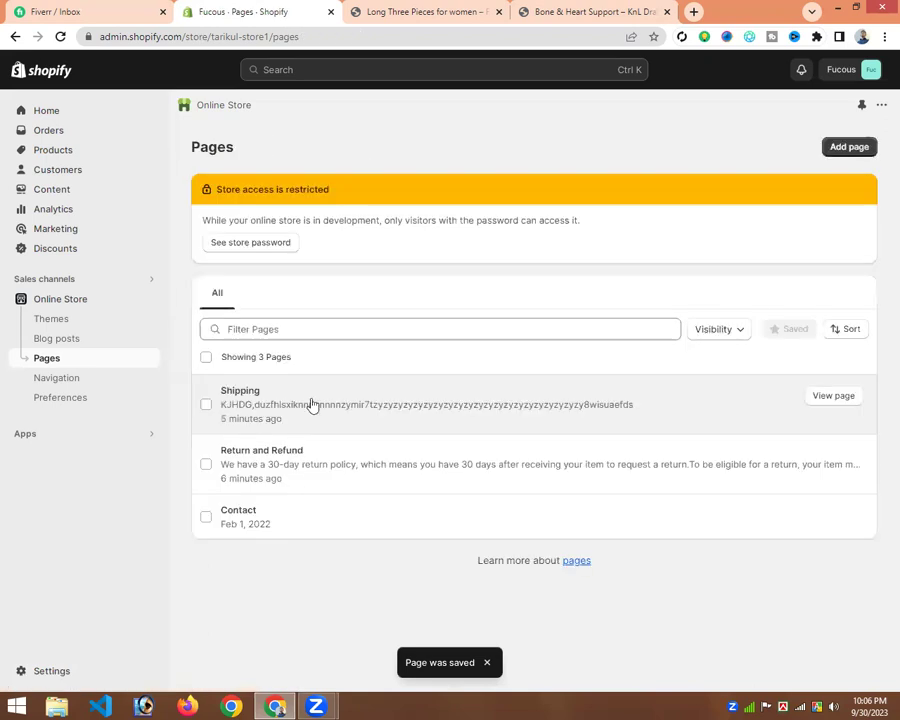
Step: Look through the details of the product "Long Three Pieces for women" and return to the product list
click(60, 154)
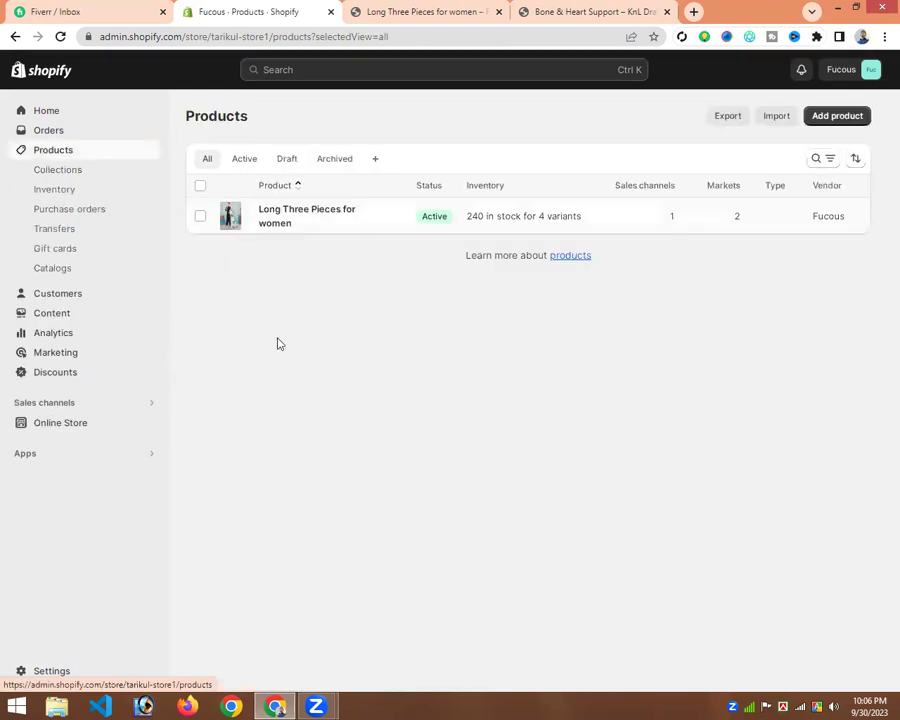
click(296, 231)
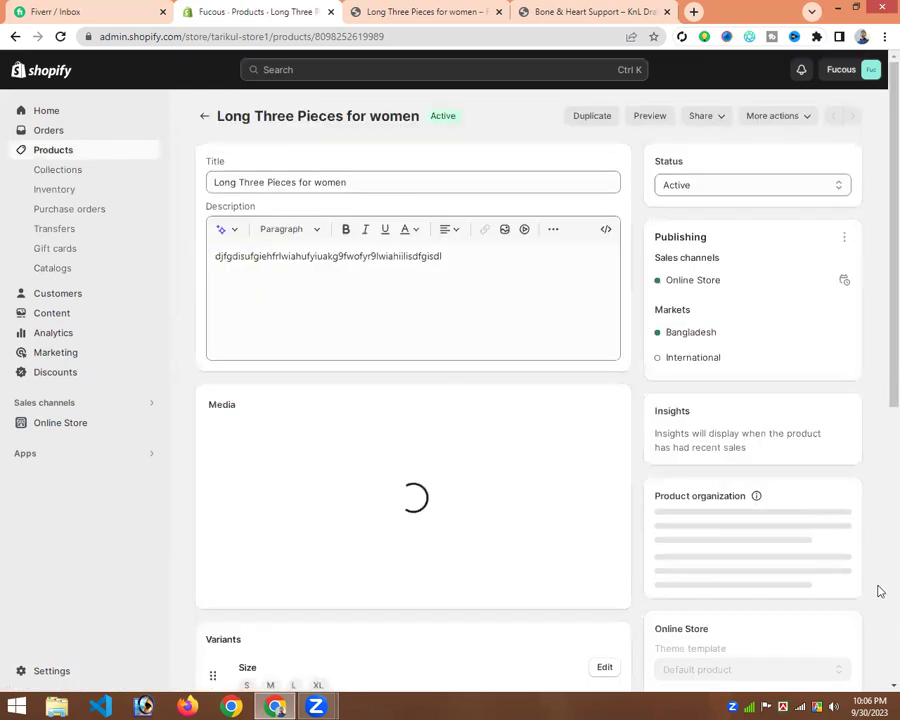
scroll(879, 591, down, 5)
scroll(562, 370, up, 10)
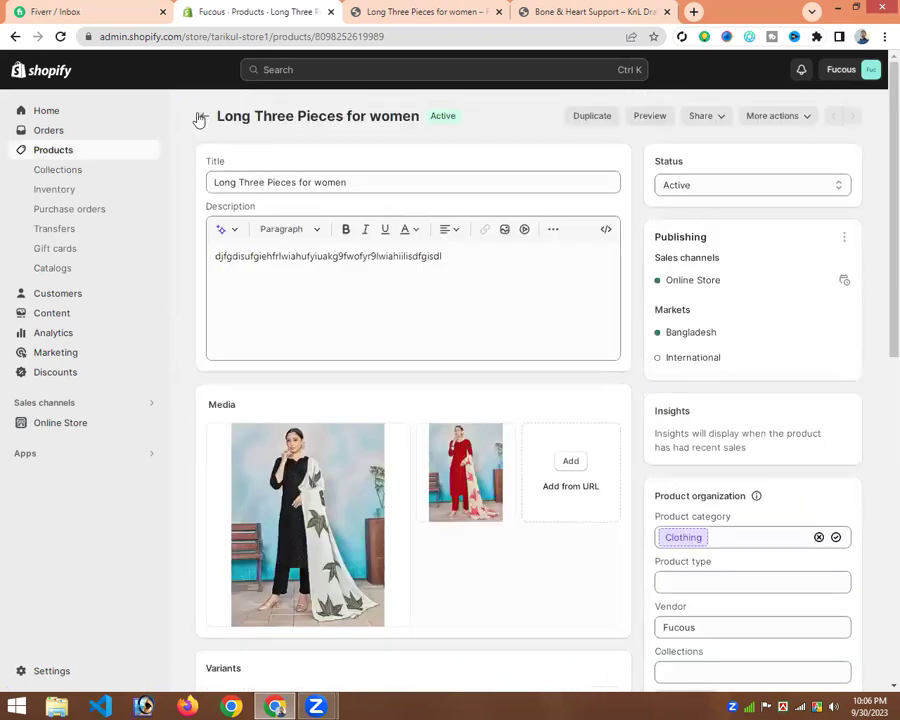
click(199, 116)
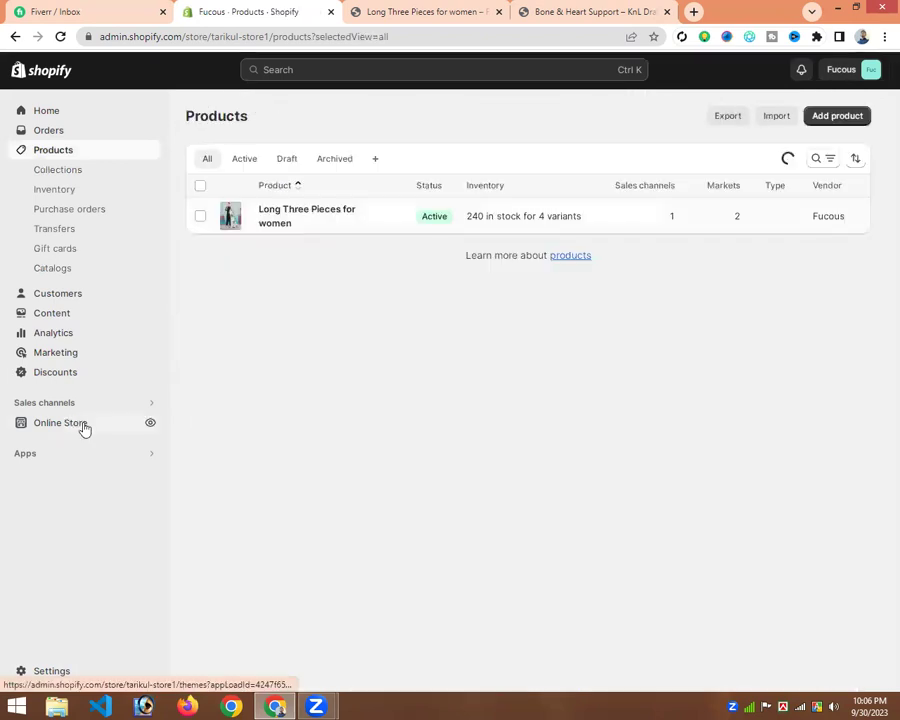
Step: Open the current theme, foucus, for customization and switch from the home page to the Default product template
click(84, 427)
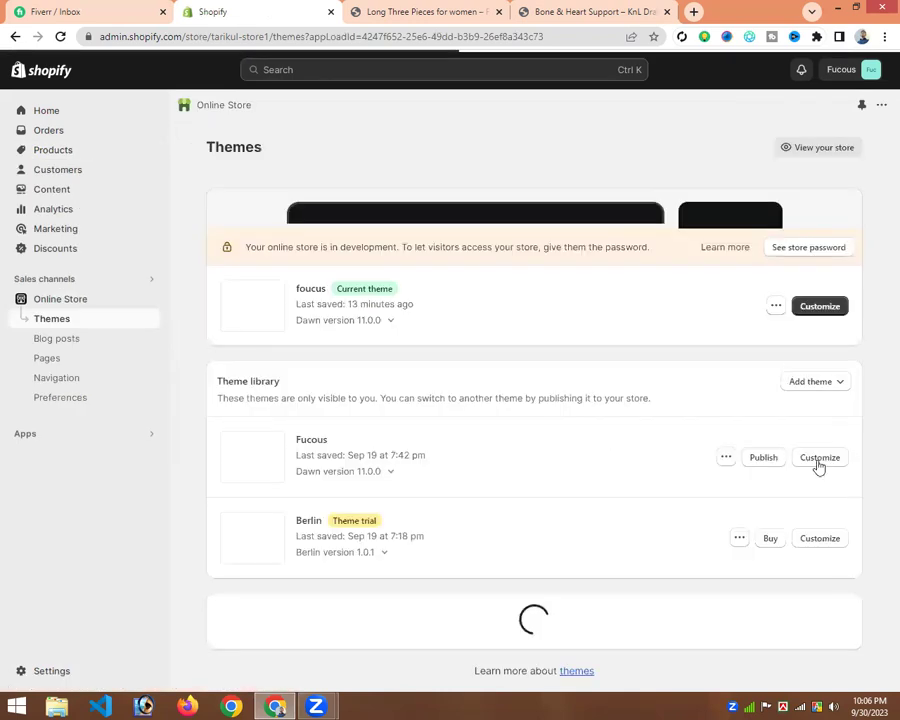
click(819, 466)
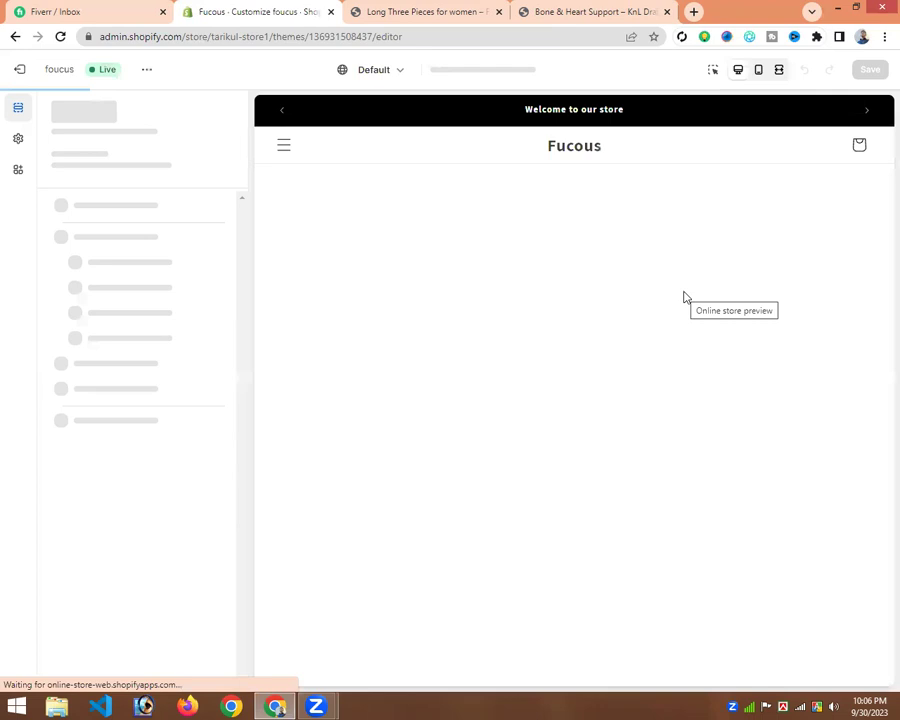
scroll(566, 366, down, 4)
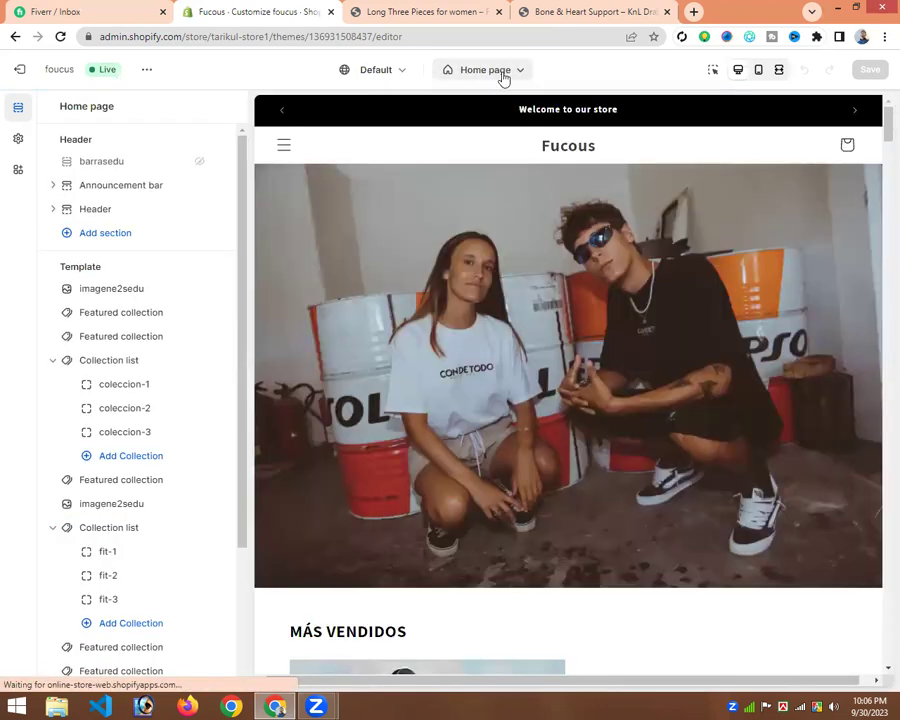
click(505, 72)
click(456, 169)
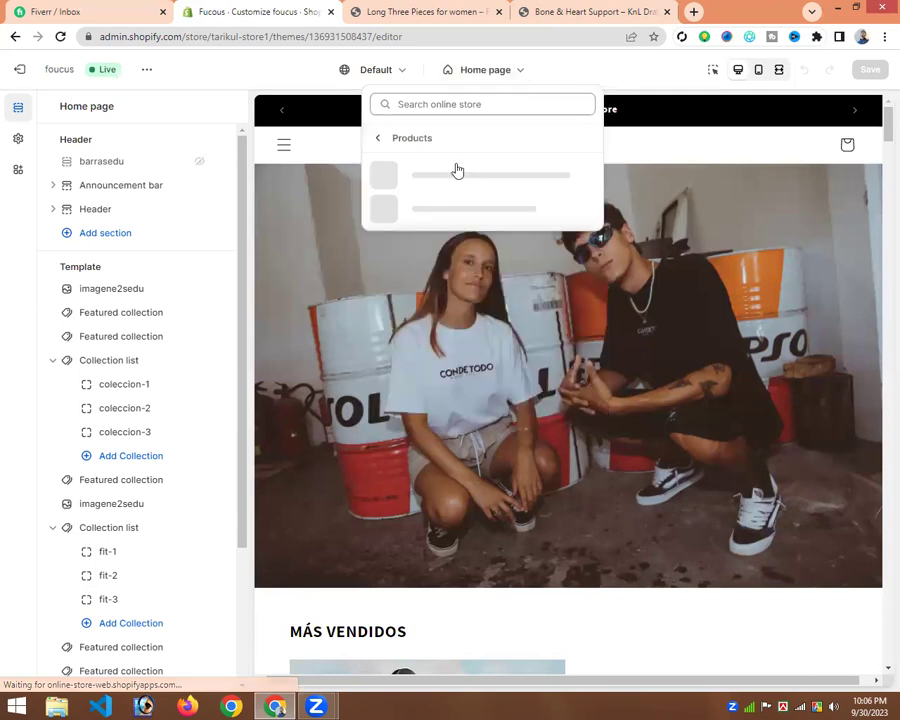
click(457, 171)
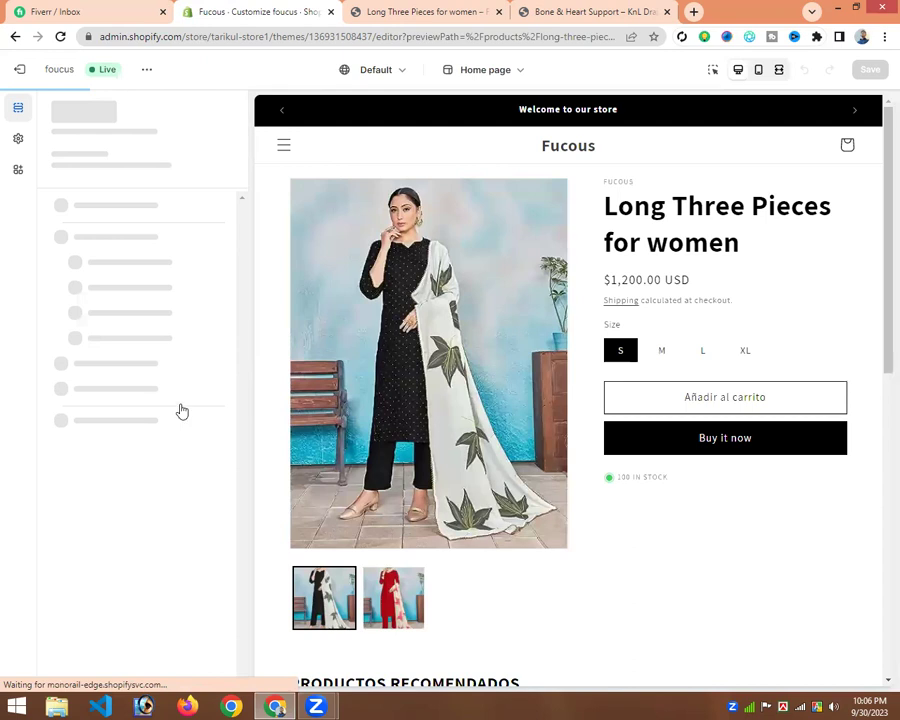
Step: Unhide and delete the Description, DEVOLUCIONES, GUIA DE TALLAS and ENVÍOS blocks in Product information, and delete its Inventory status block
scroll(160, 460, down, 1)
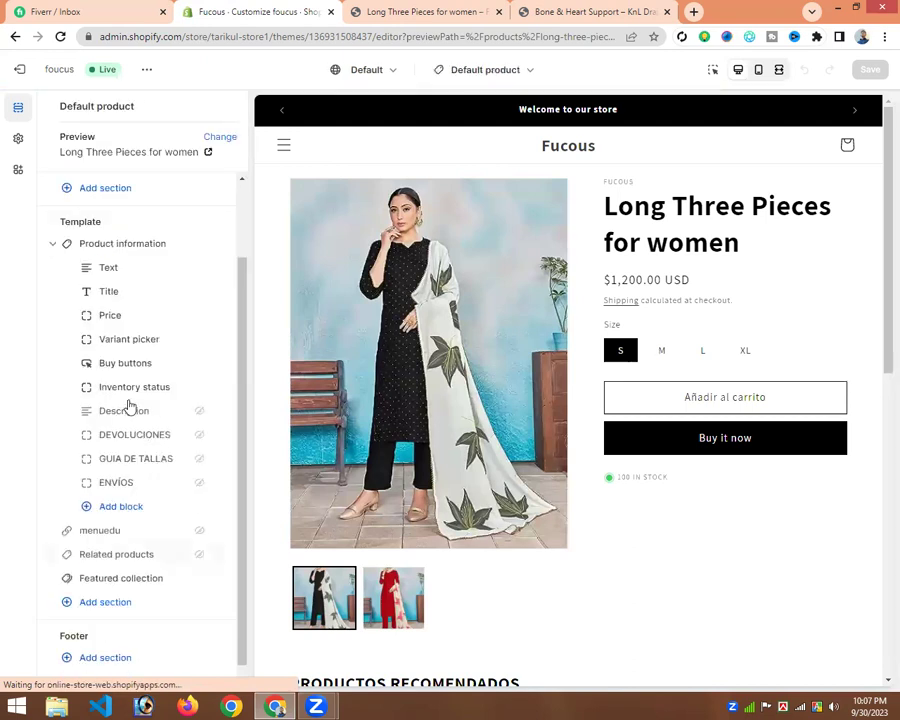
scroll(160, 400, down, 1)
click(200, 393)
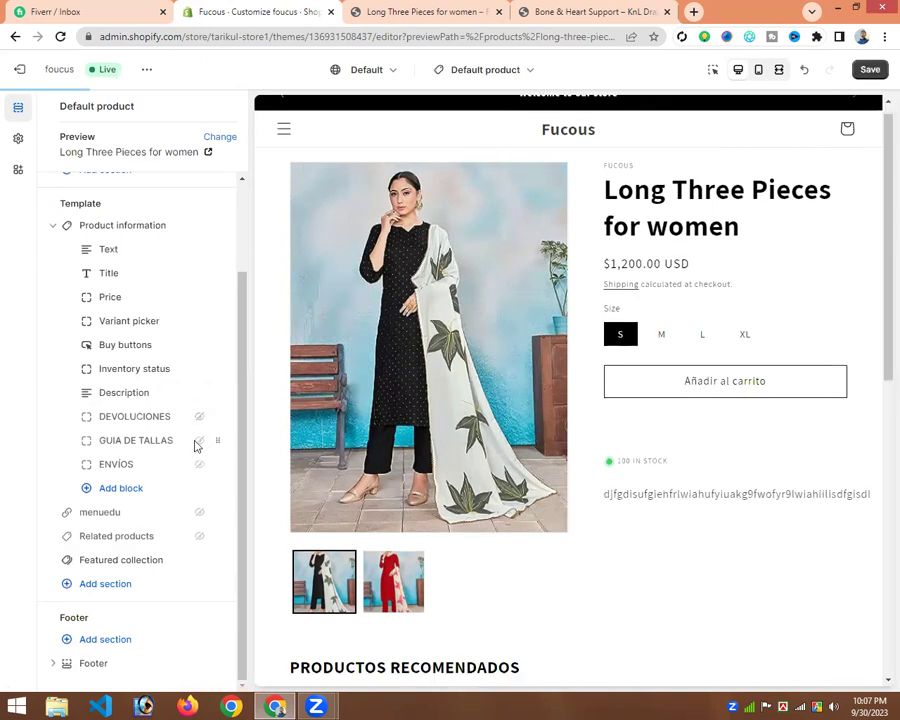
click(197, 446)
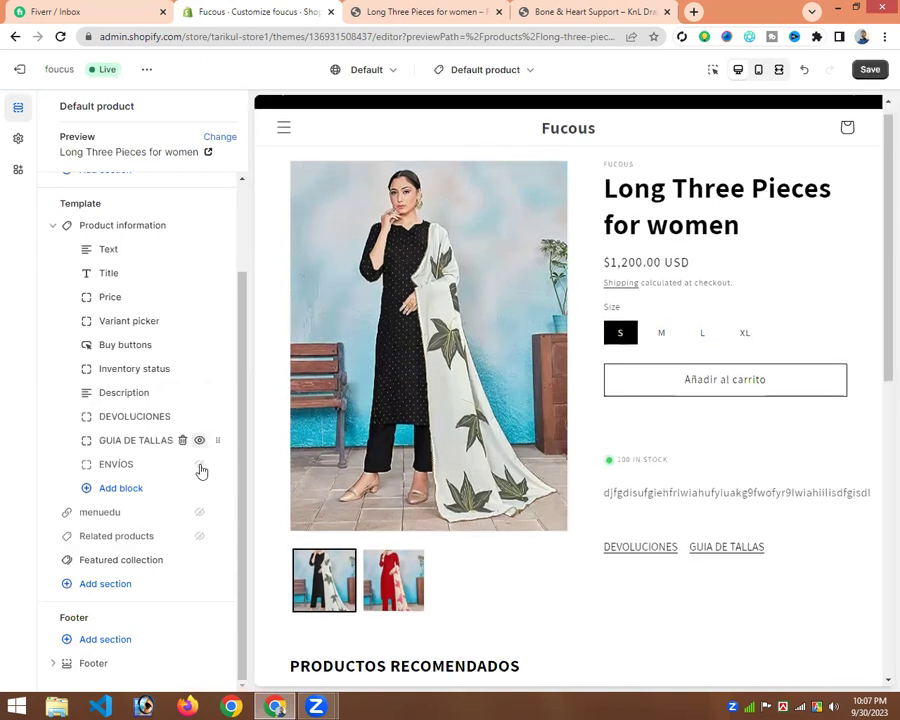
click(182, 393)
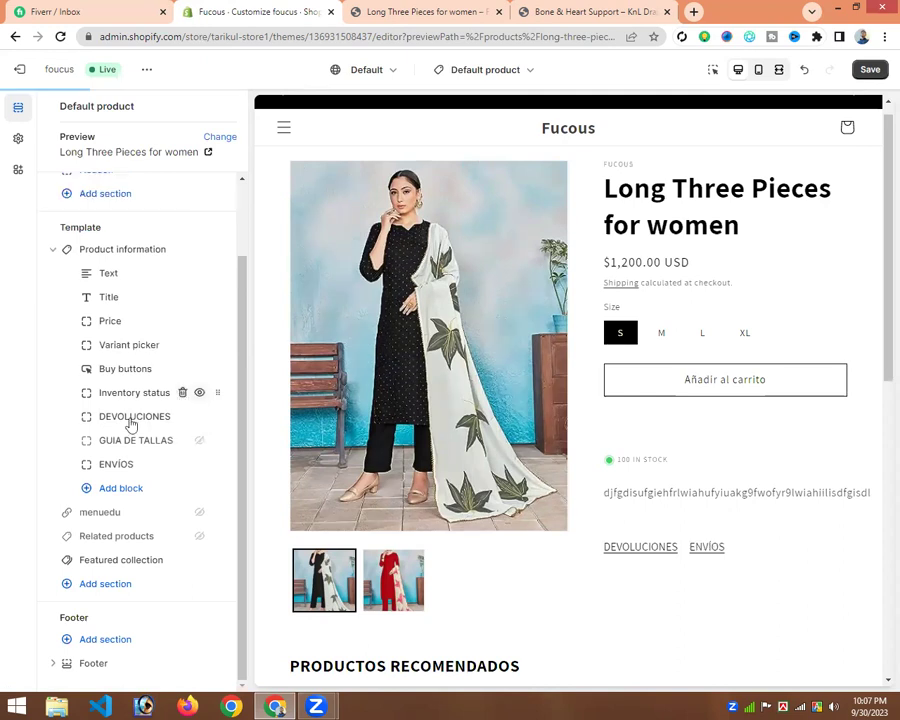
click(182, 418)
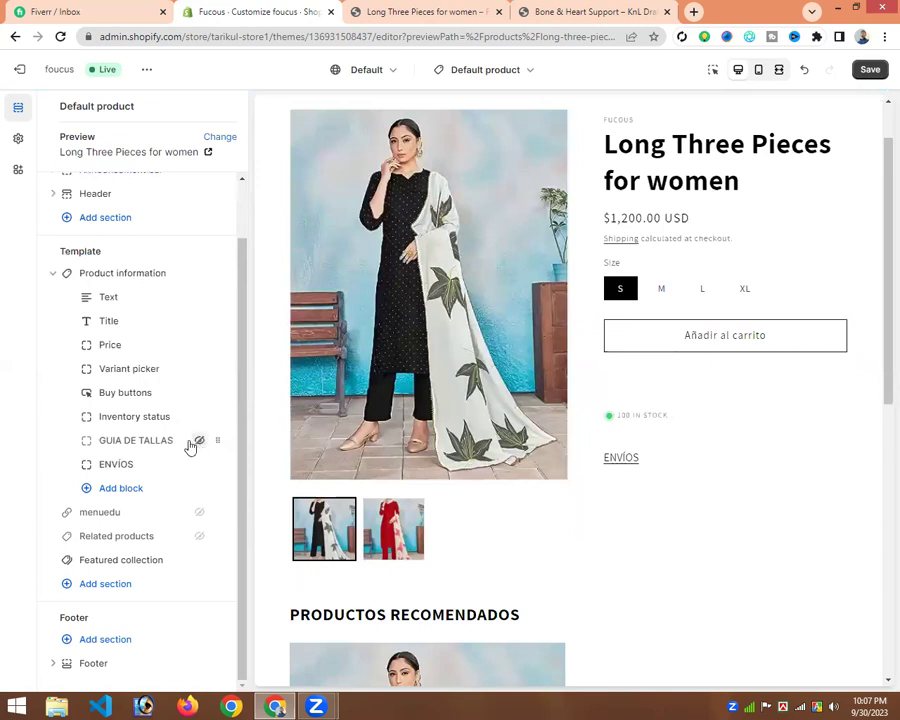
click(182, 440)
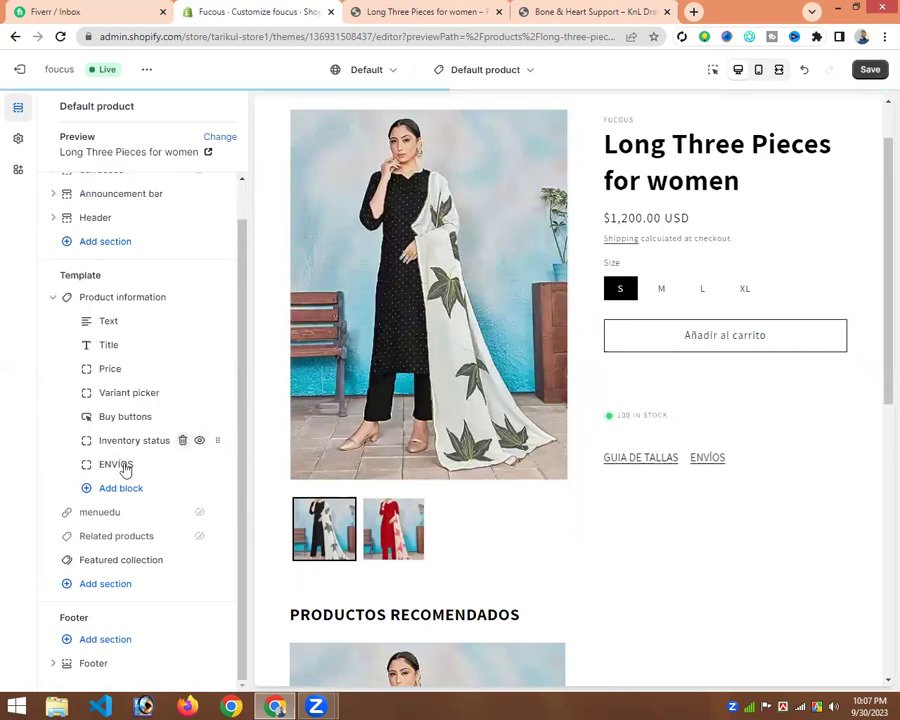
click(182, 466)
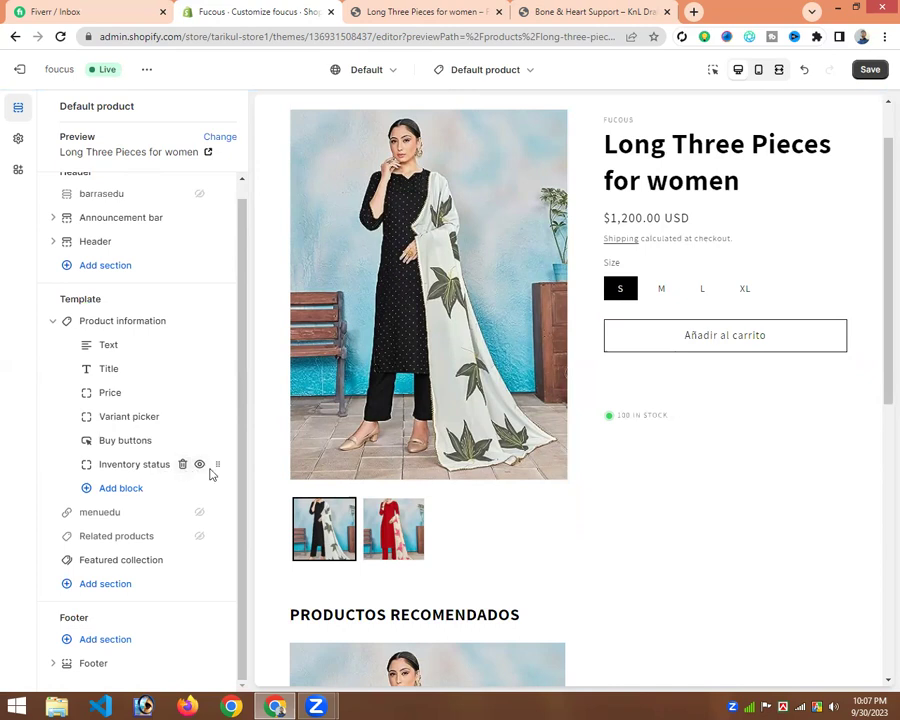
click(182, 464)
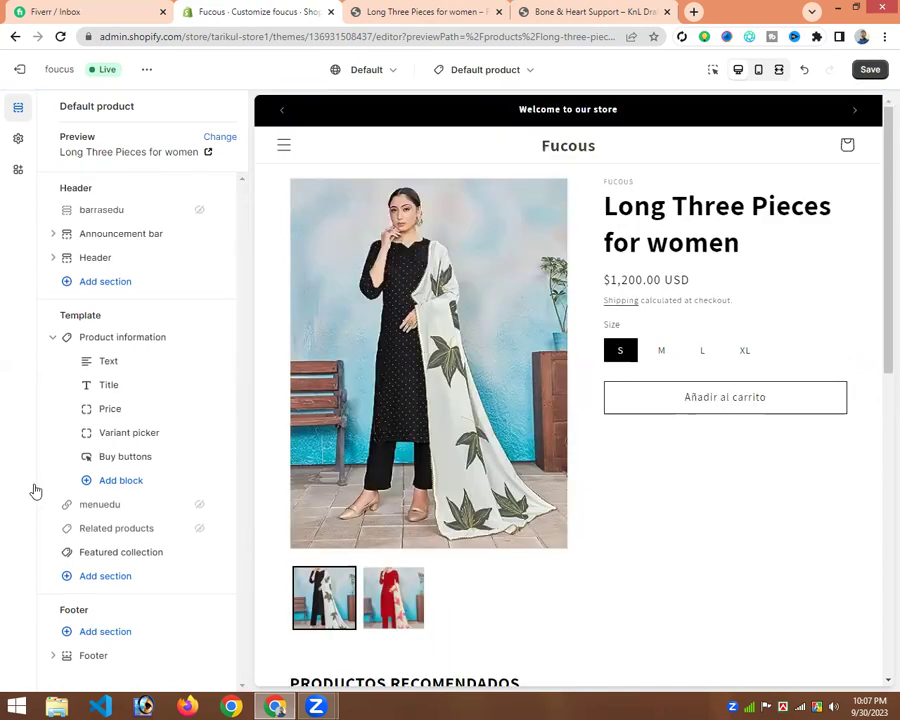
click(123, 457)
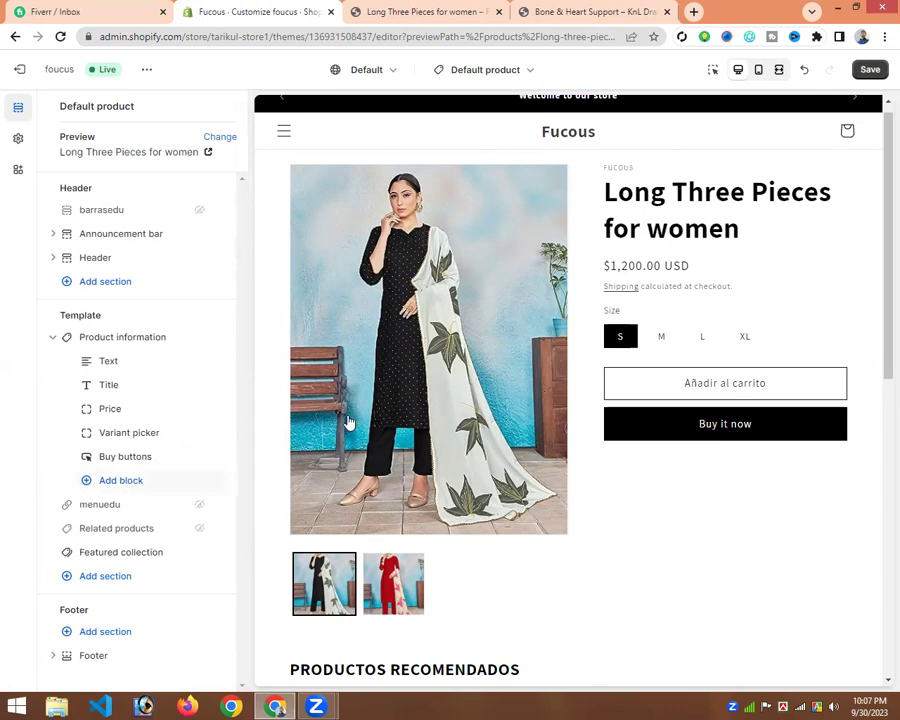
click(121, 480)
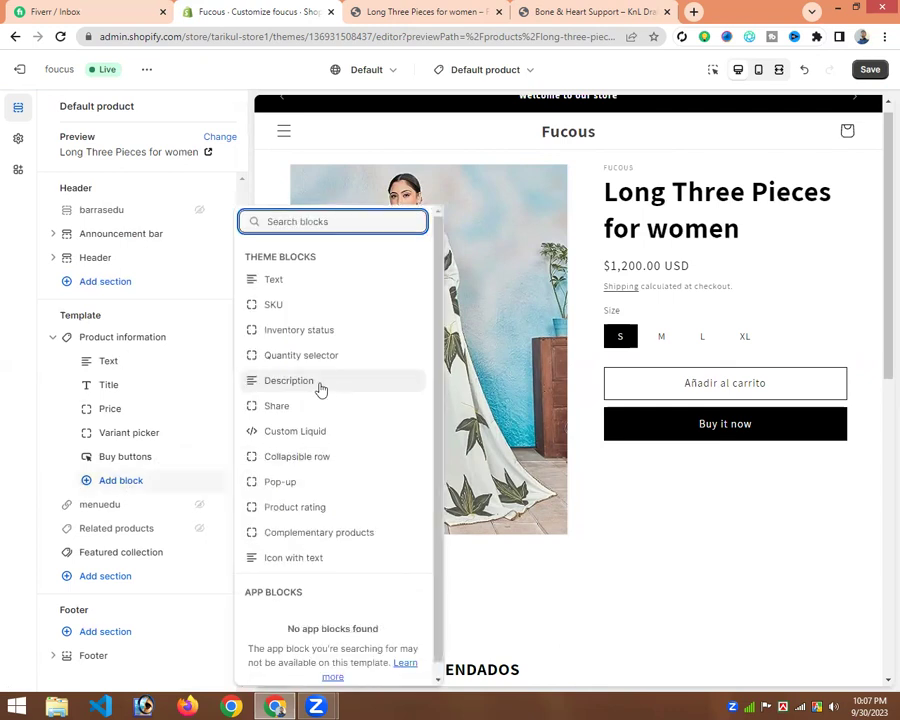
click(289, 381)
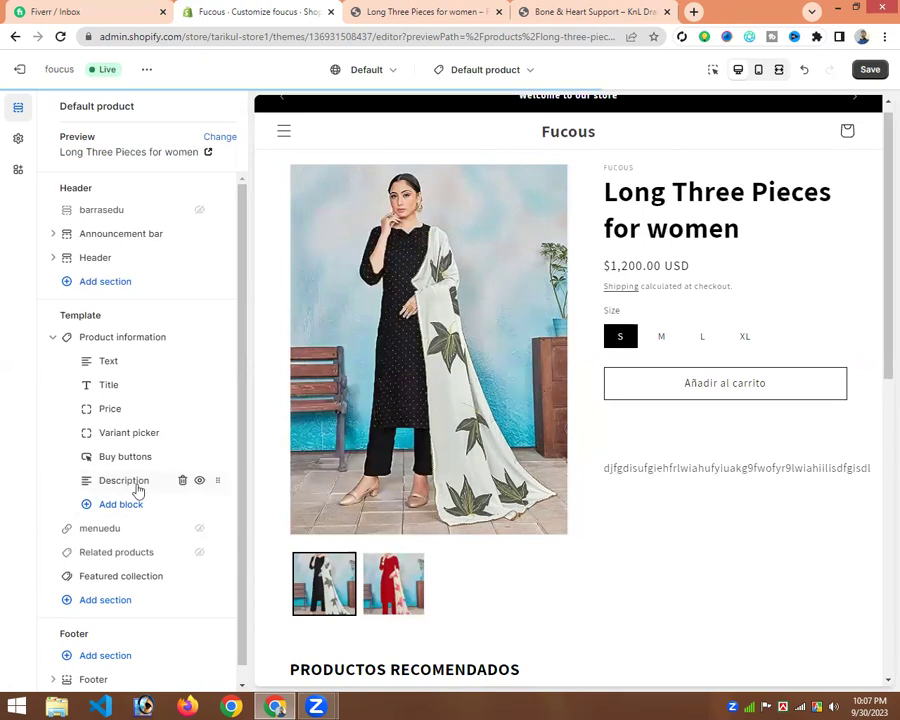
click(184, 482)
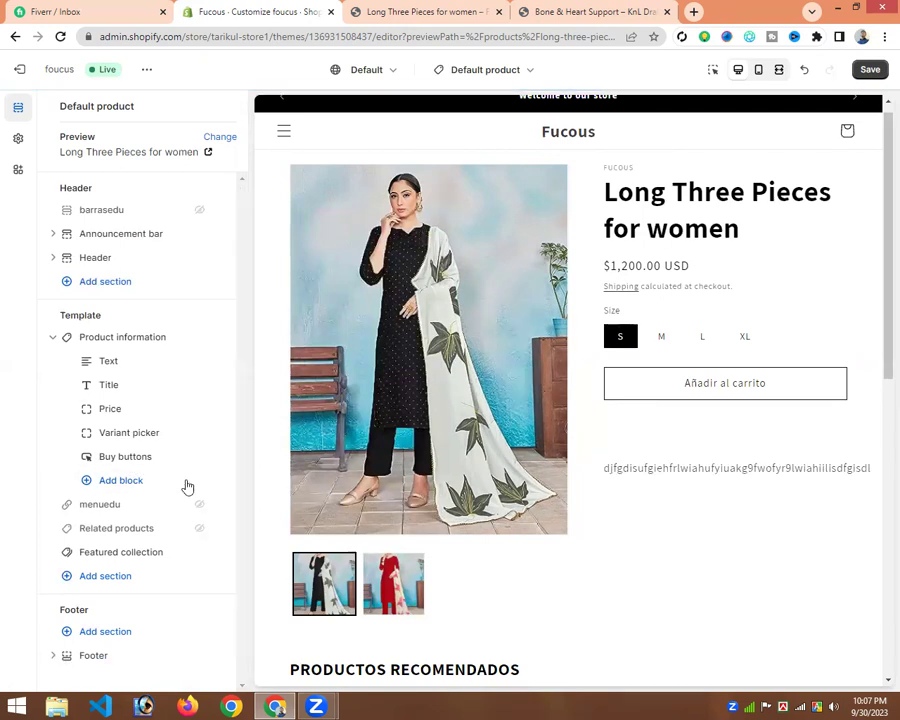
Step: Add a Collapsible row block below the Buy buttons in the Product information section
click(125, 481)
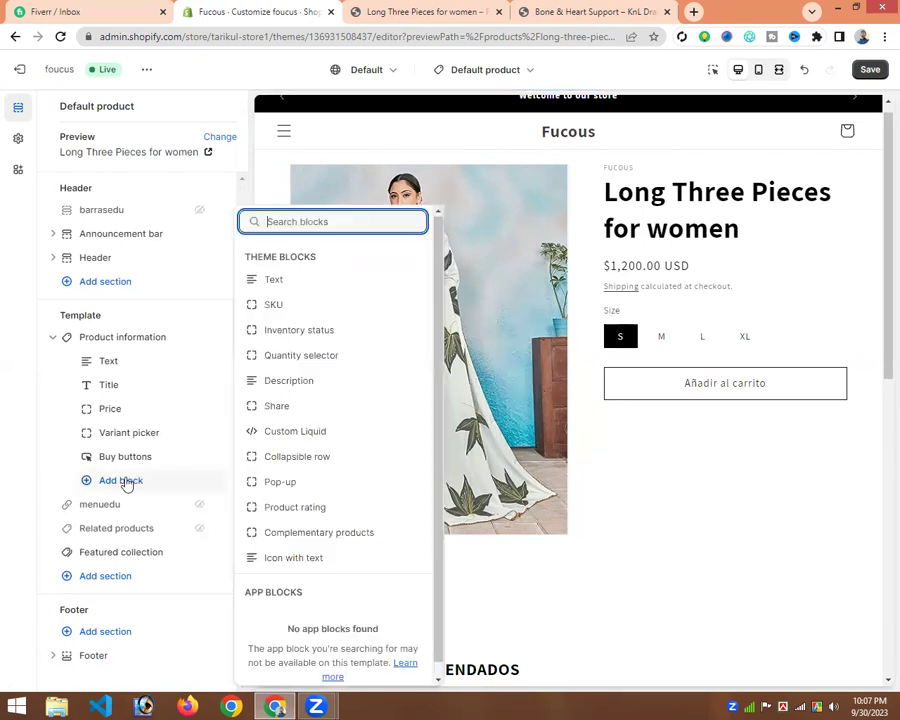
click(325, 458)
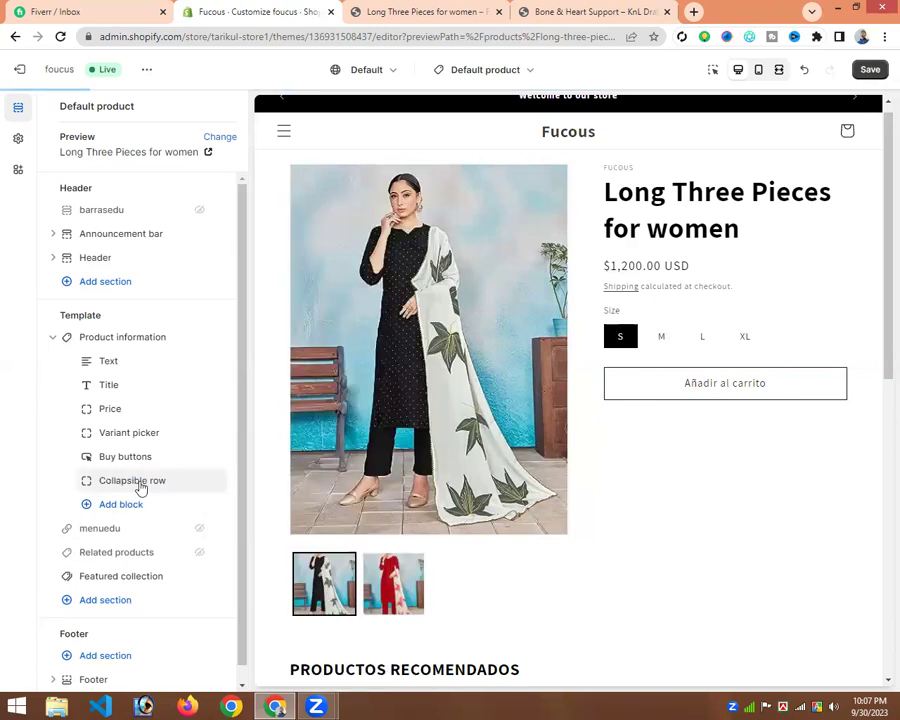
click(766, 490)
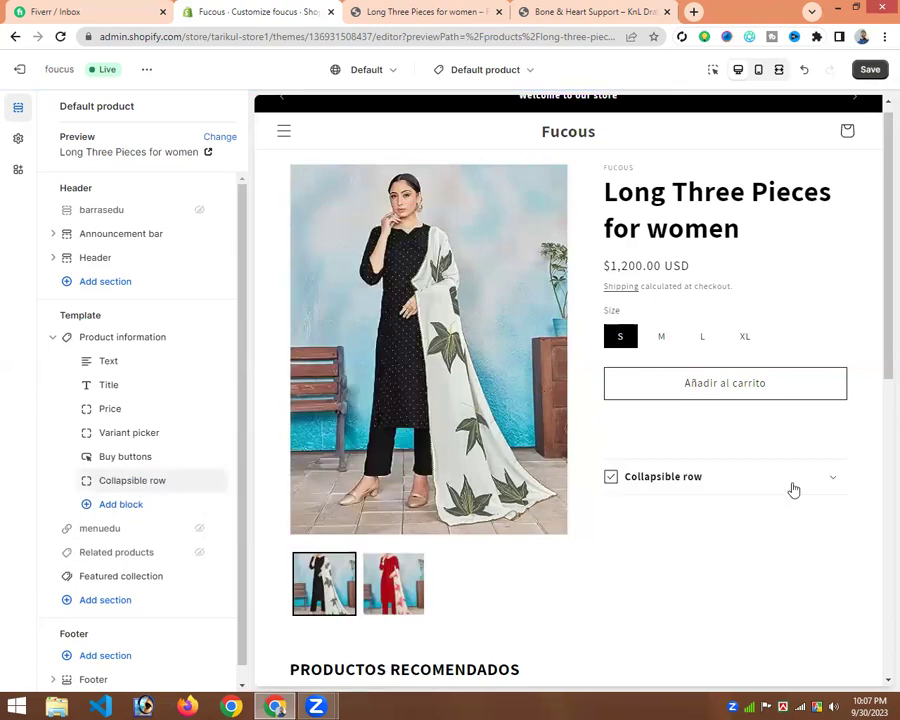
Step: Set the heading of the new collapsible row to "Description"
click(147, 481)
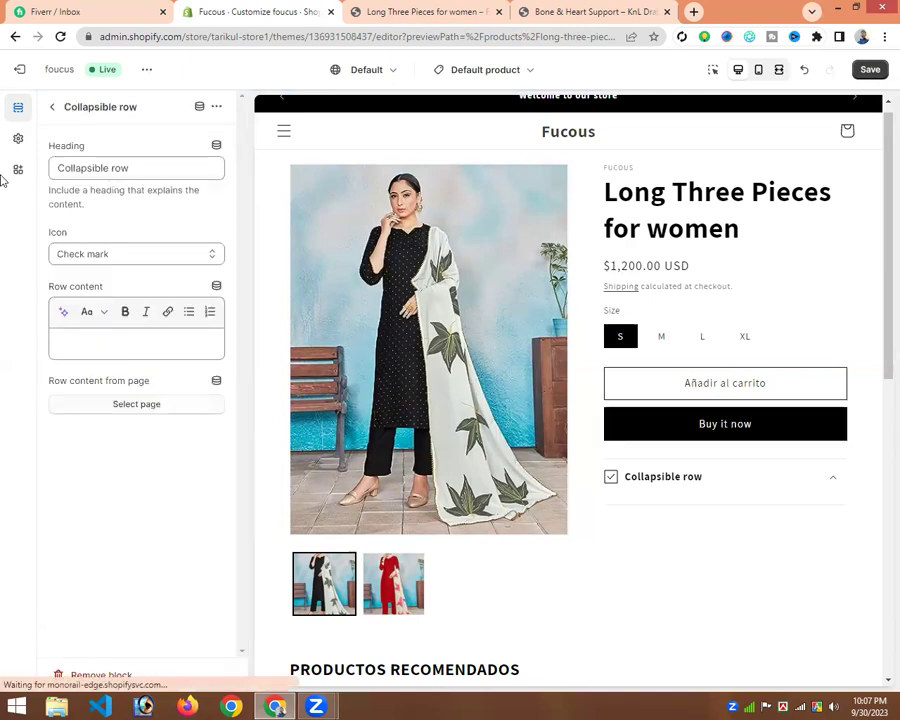
key(Tab)
key(BackSpace)
text(Descr)
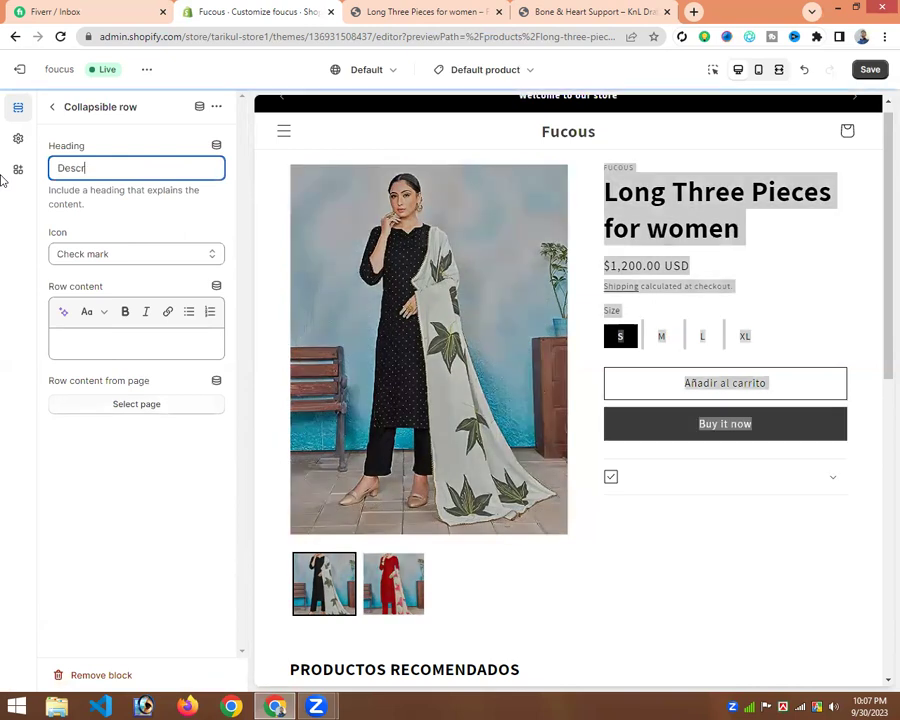
text(iption)
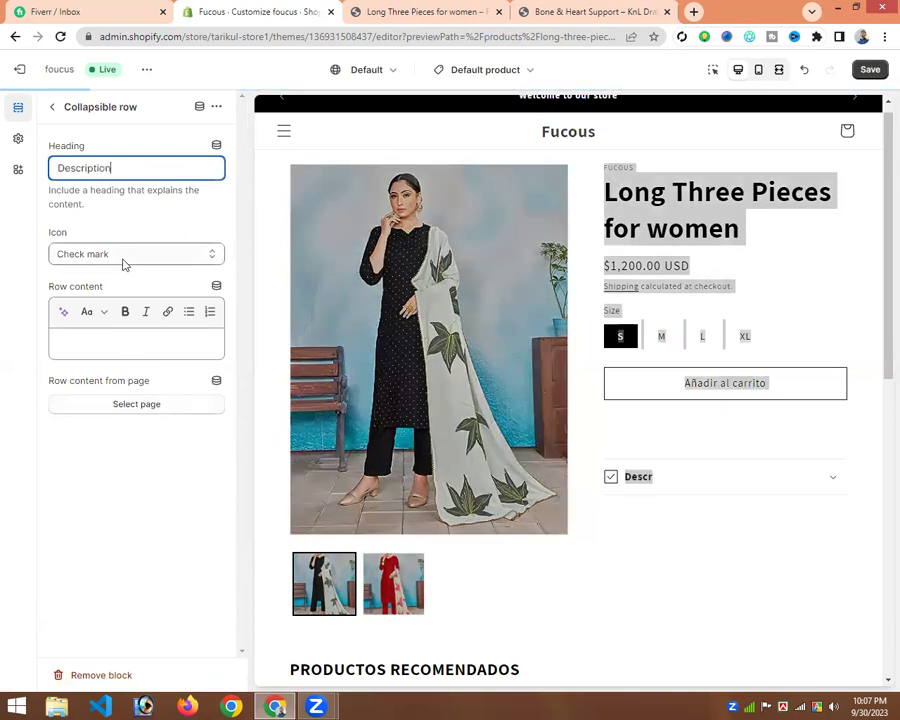
click(875, 352)
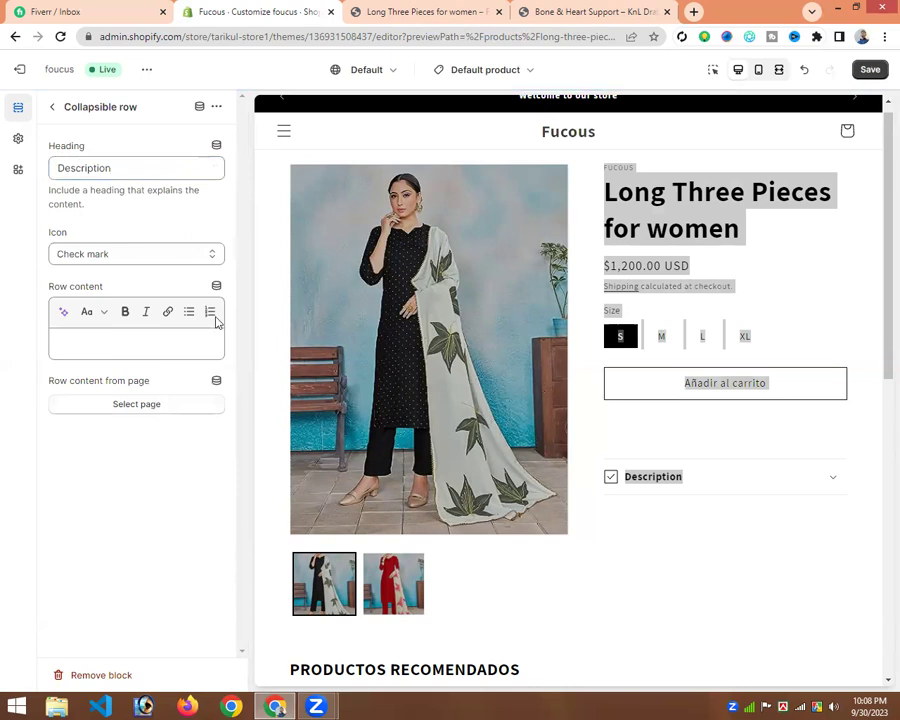
Step: Open the icon choices for the Description collapsible row
click(136, 254)
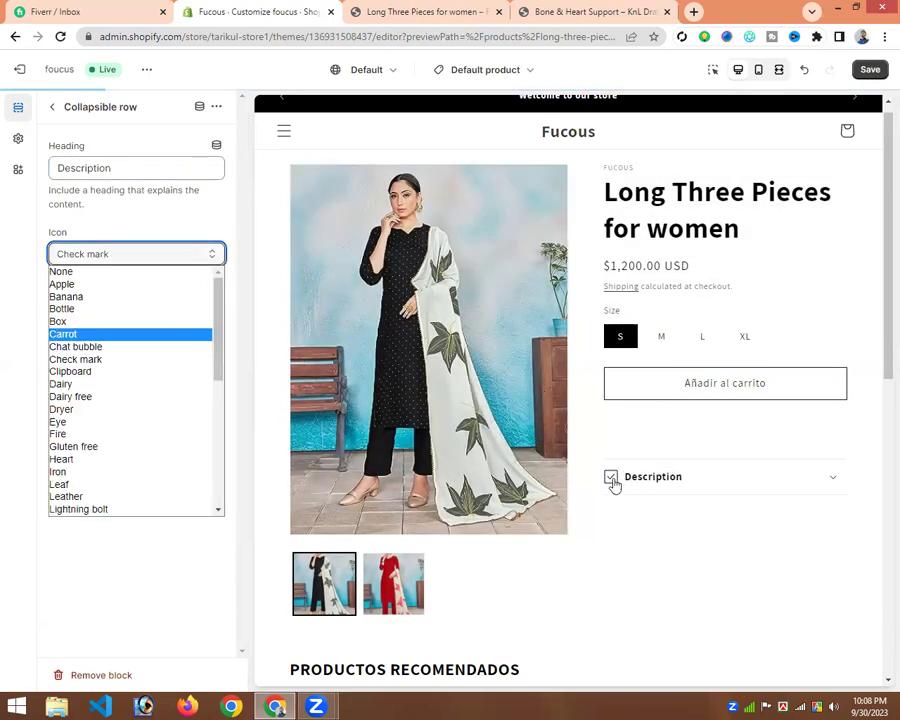